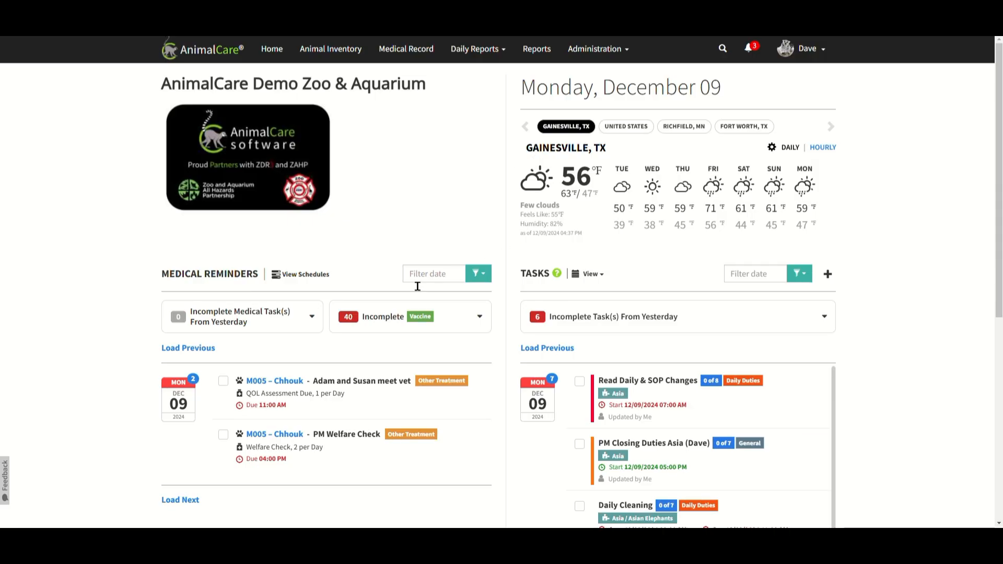
Review the medical treatments schedule and the filter options for the medical reminders on the home page.
click(314, 275)
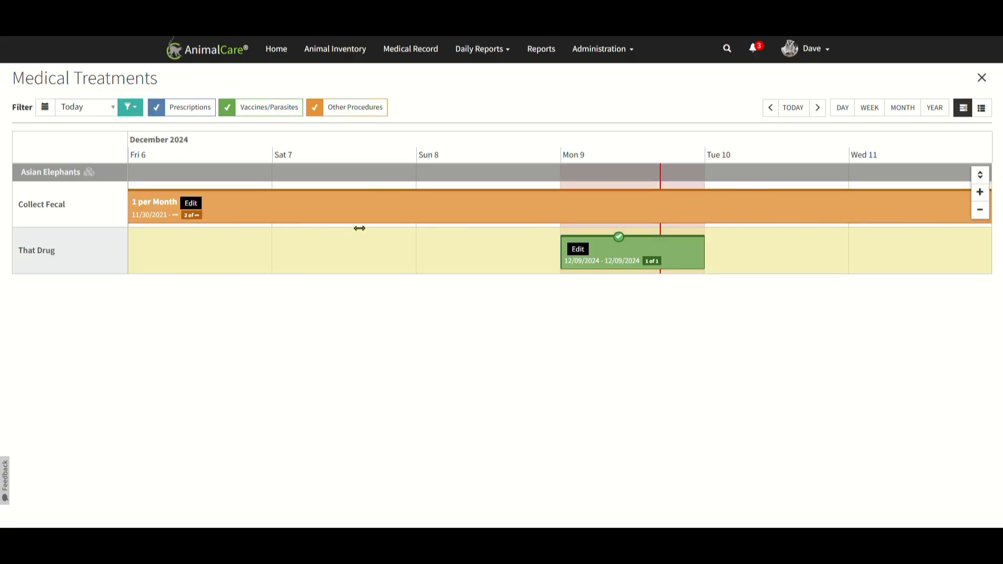
click(982, 78)
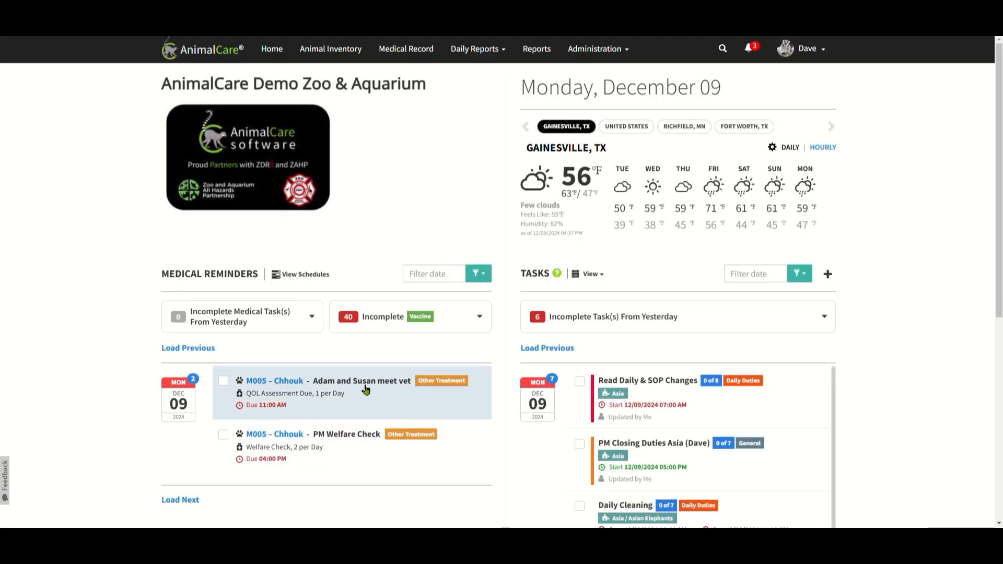
click(487, 281)
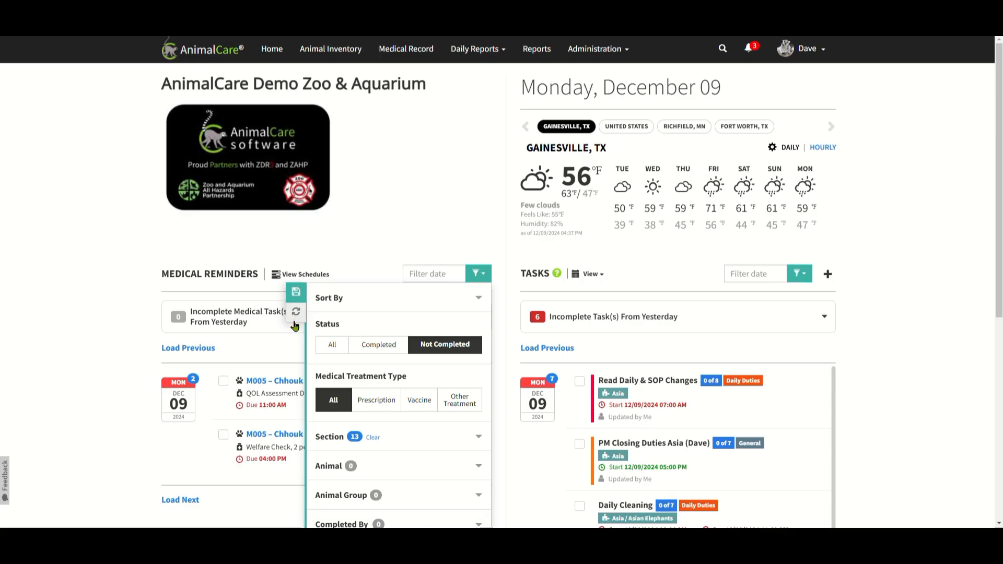
click(387, 229)
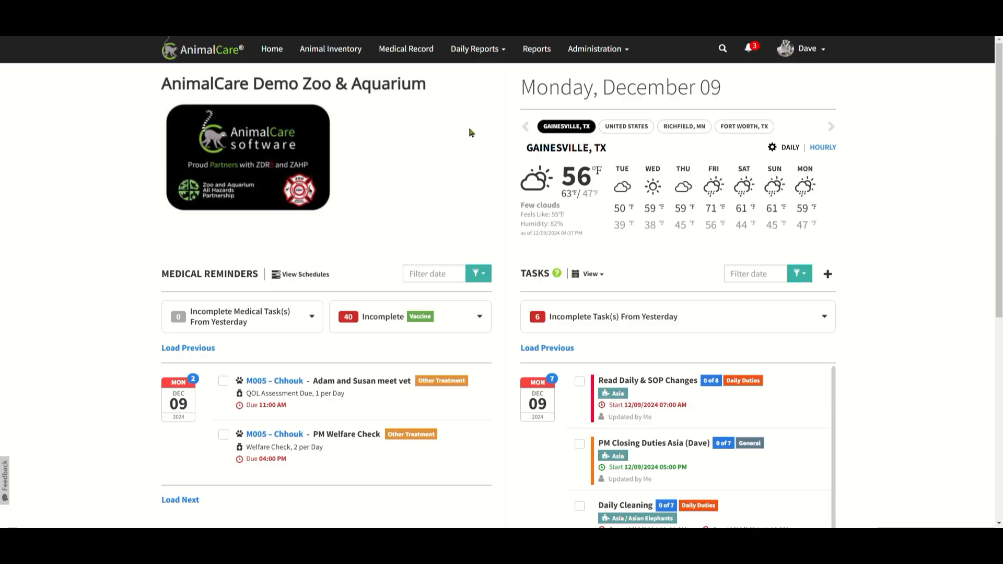
Open the daily report for the Asia section and set its importance to Important.
click(501, 56)
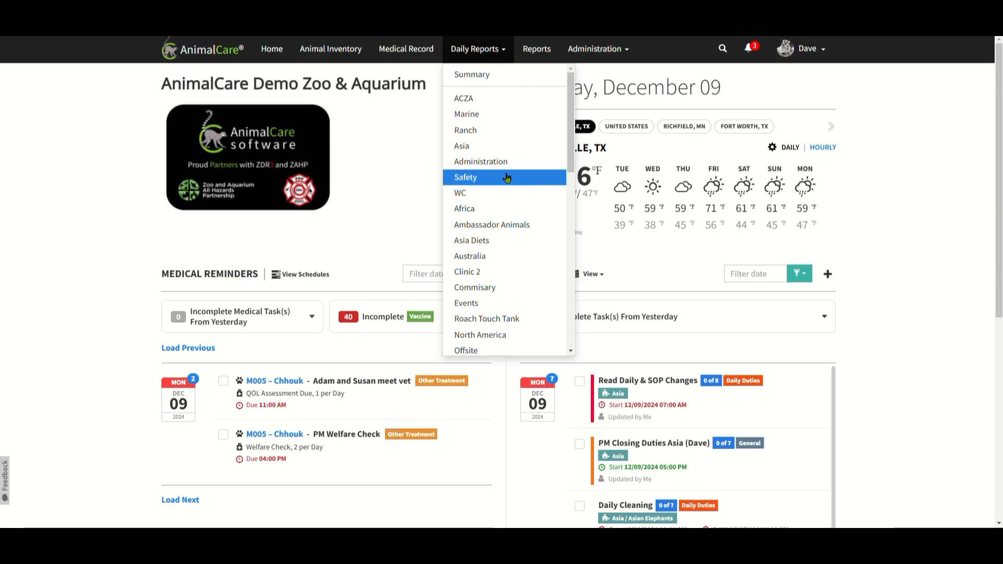
click(478, 149)
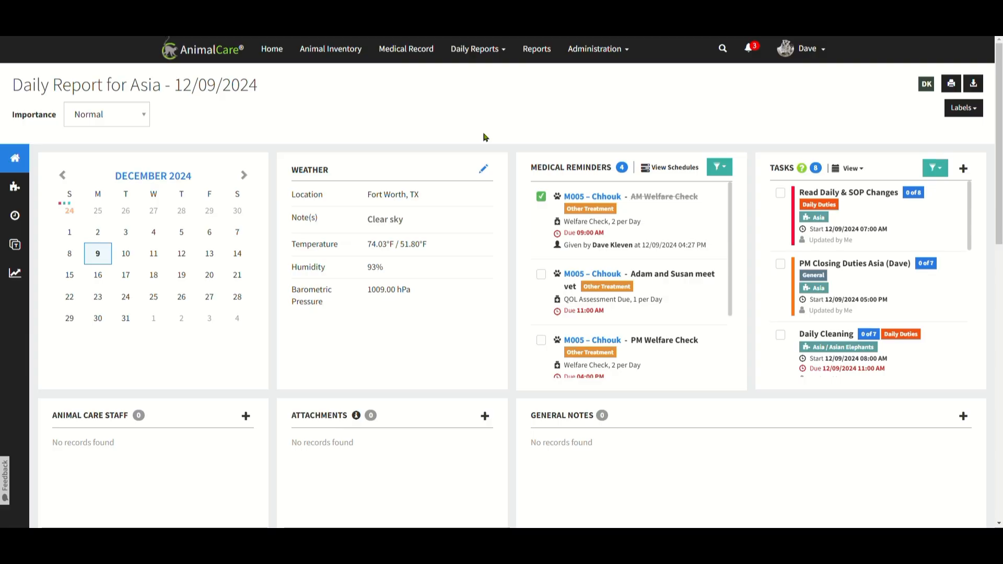
click(140, 123)
click(134, 157)
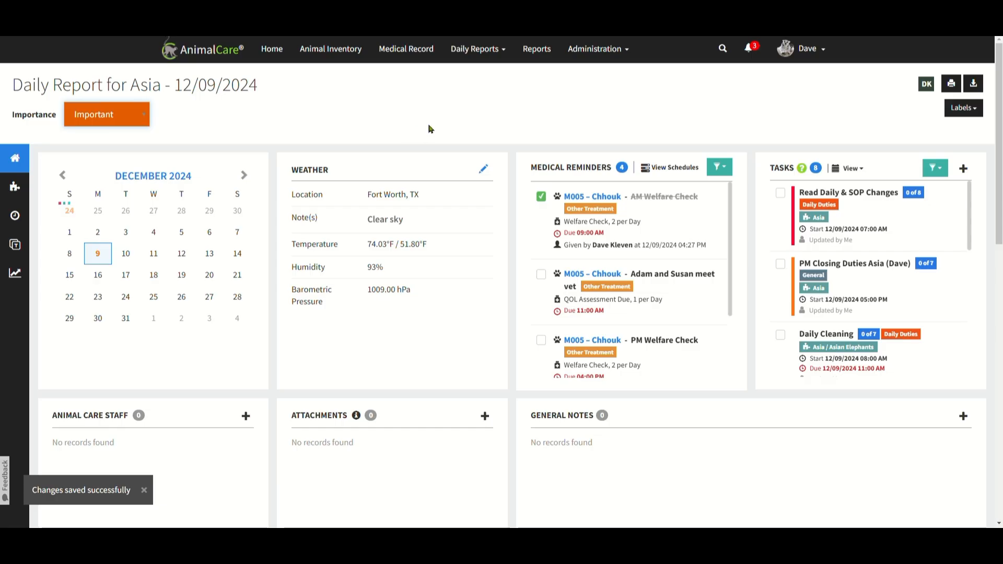
Start a new general note in the Asia daily report with the note type Section Notes.
scroll(753, 454, down, 1)
scroll(753, 454, down, 1)
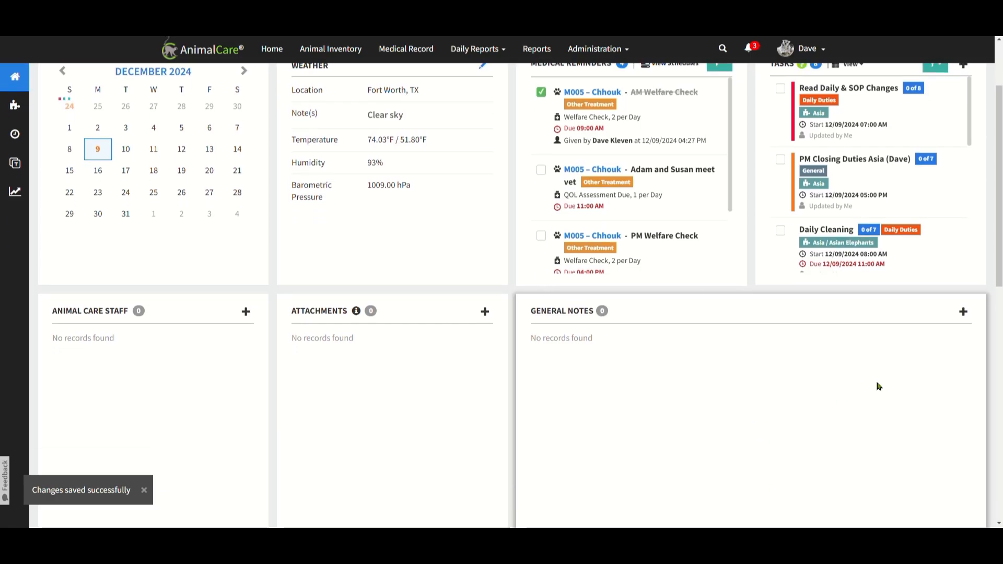
scroll(876, 385, down, 2)
click(967, 214)
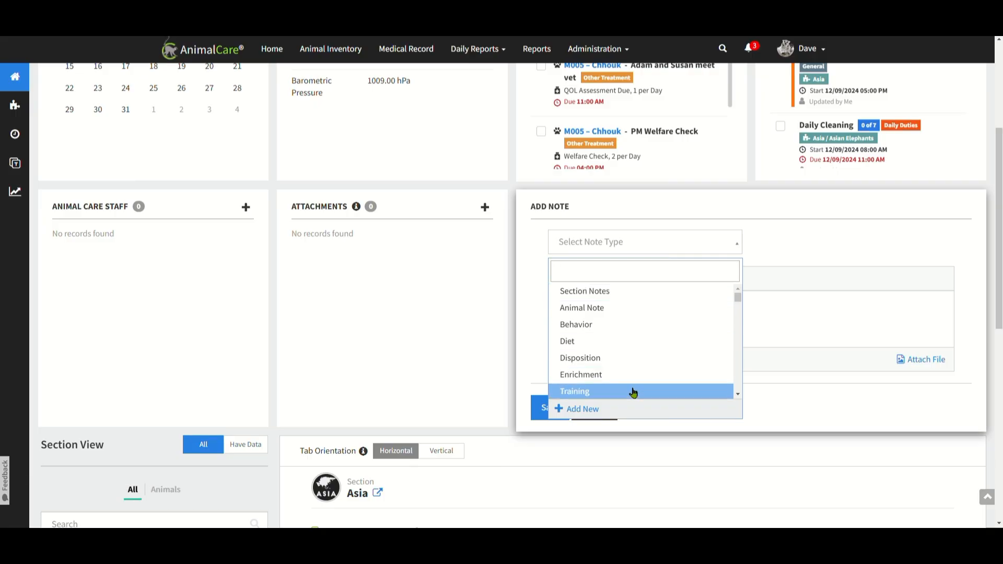
click(603, 296)
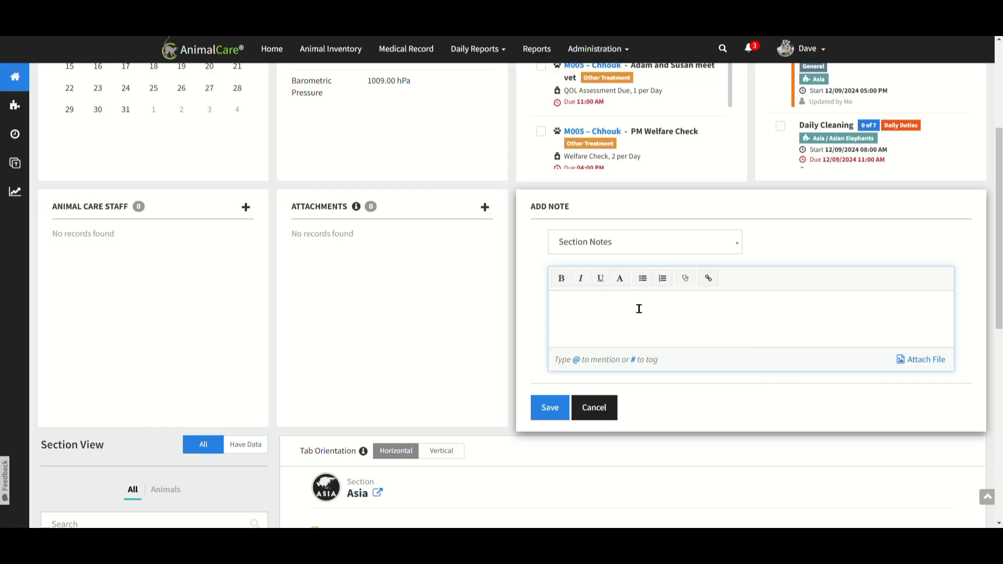
Begin the note text with "READ!!" in bold red.
click(601, 319)
key(ctrl+b)
click(621, 280)
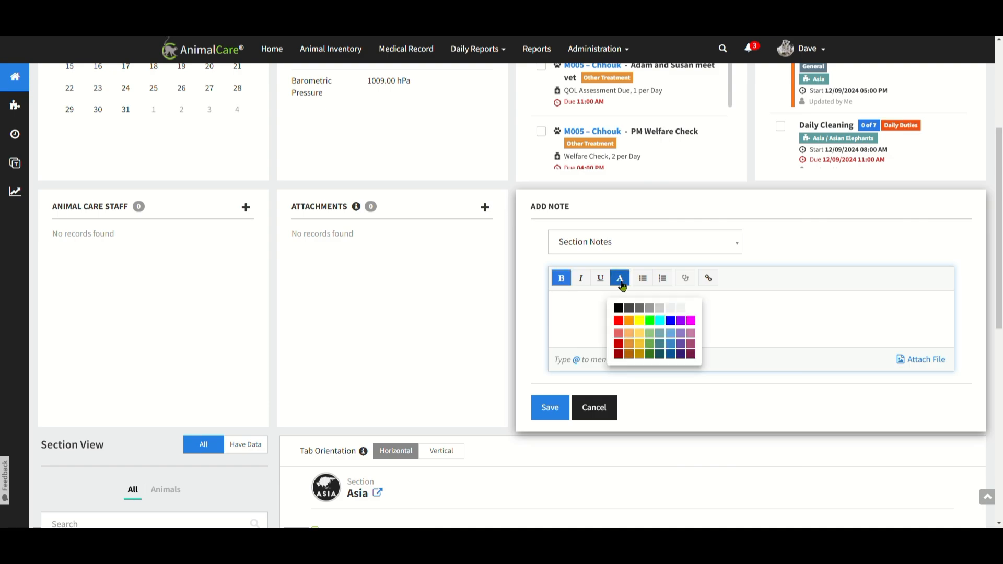
click(620, 322)
text(READ!!)
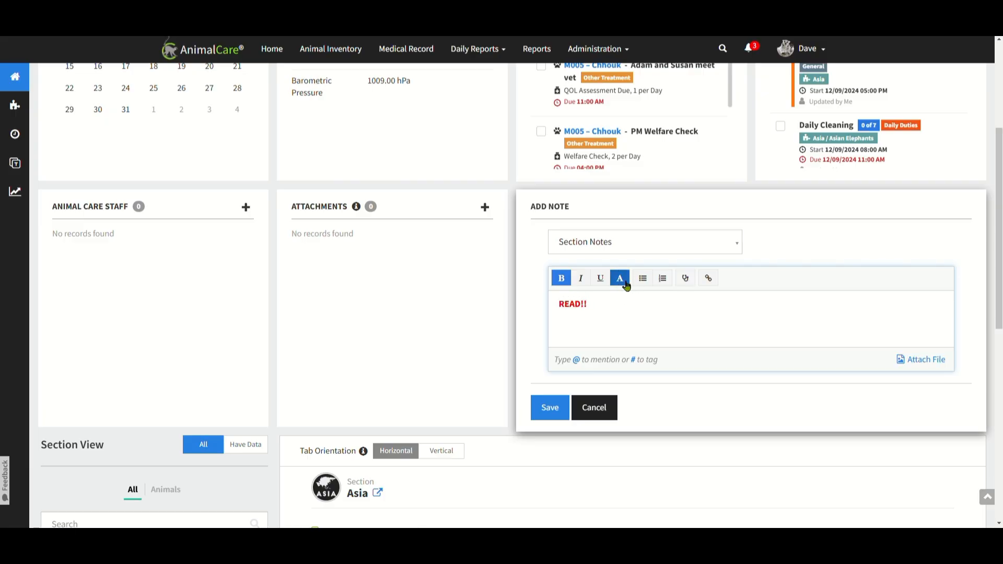
click(621, 279)
click(619, 315)
text(@As)
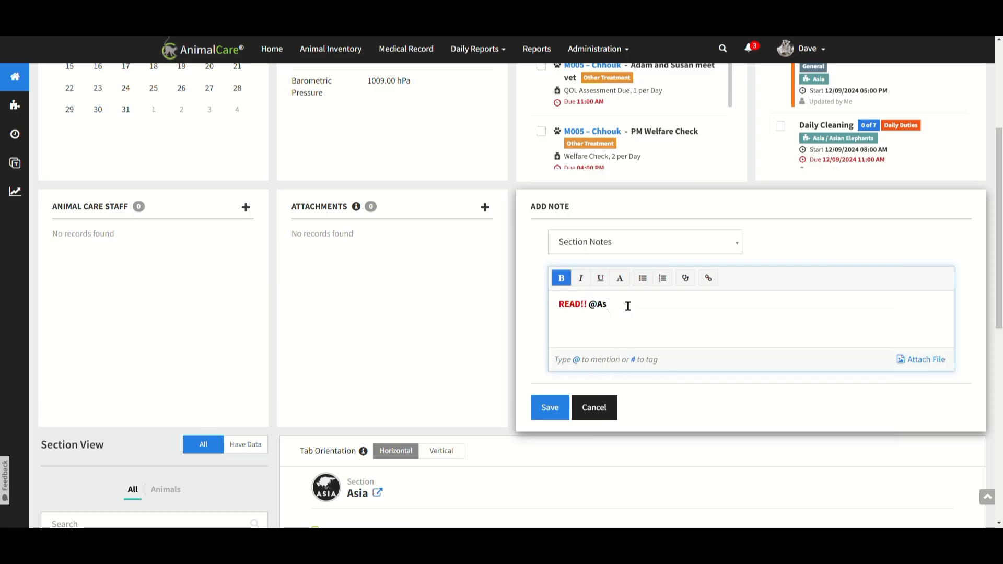
text(ia)
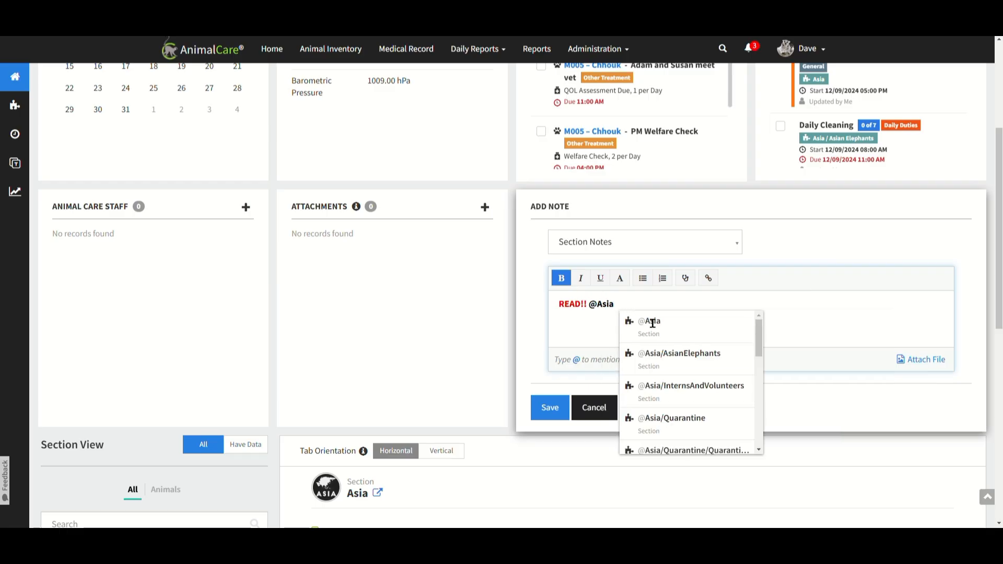
click(714, 330)
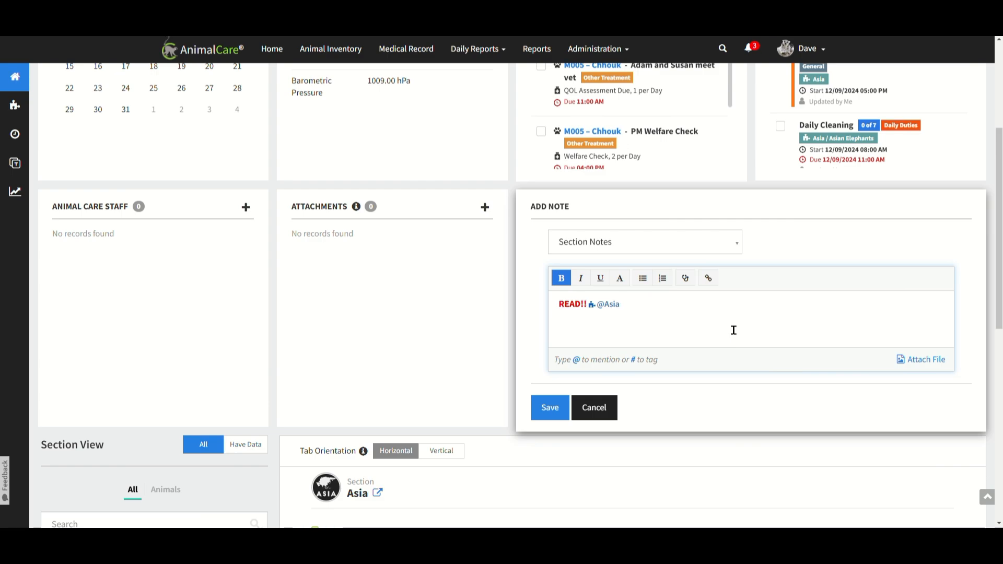
text(#)
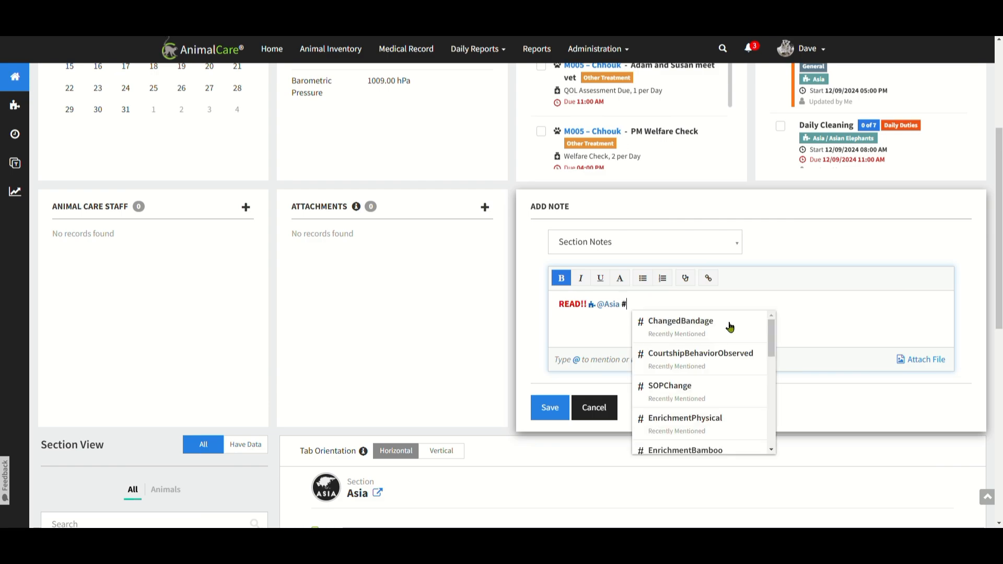
text(helath)
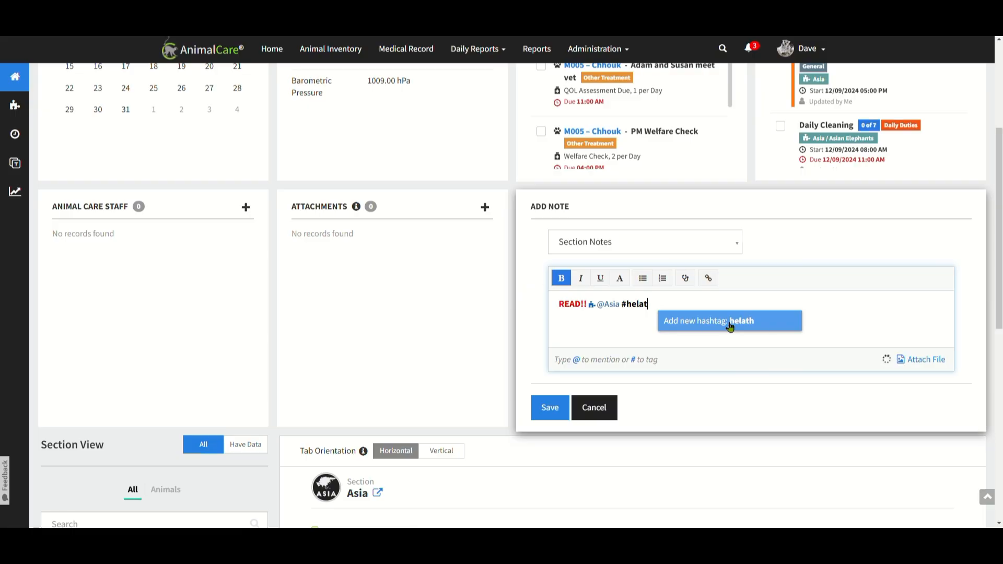
key(BackSpace)
key(BackSpace)
key(BackSpace)
key(BackSpace)
key(BackSpace)
key(BackSpace)
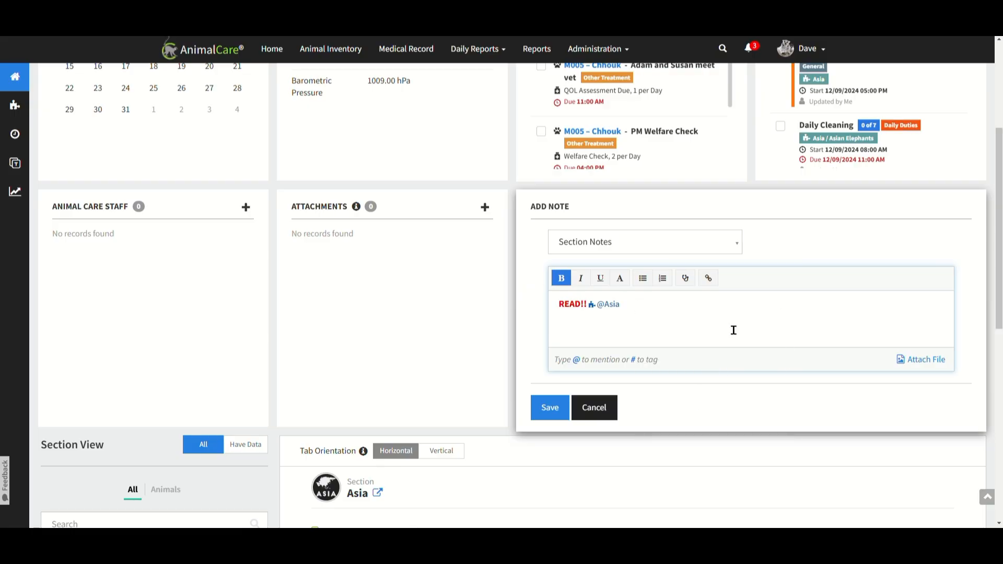
Add "Health Check for" in non-bold text with a mention of @[M005]-Chhouk, and save the note with the Test_Chhouk.mp4 video.
key(ctrl+b)
text(Health Chec)
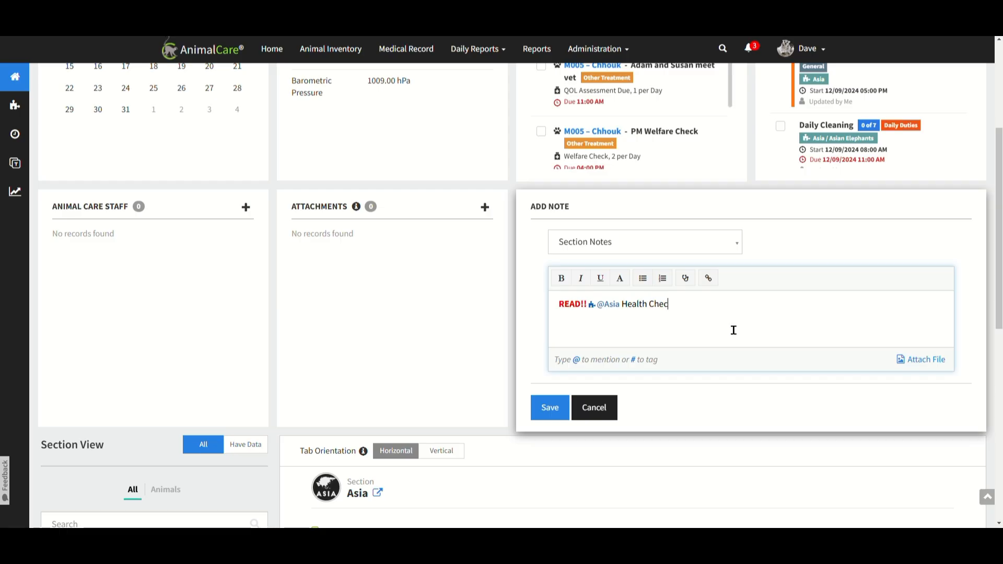
text(k for @)
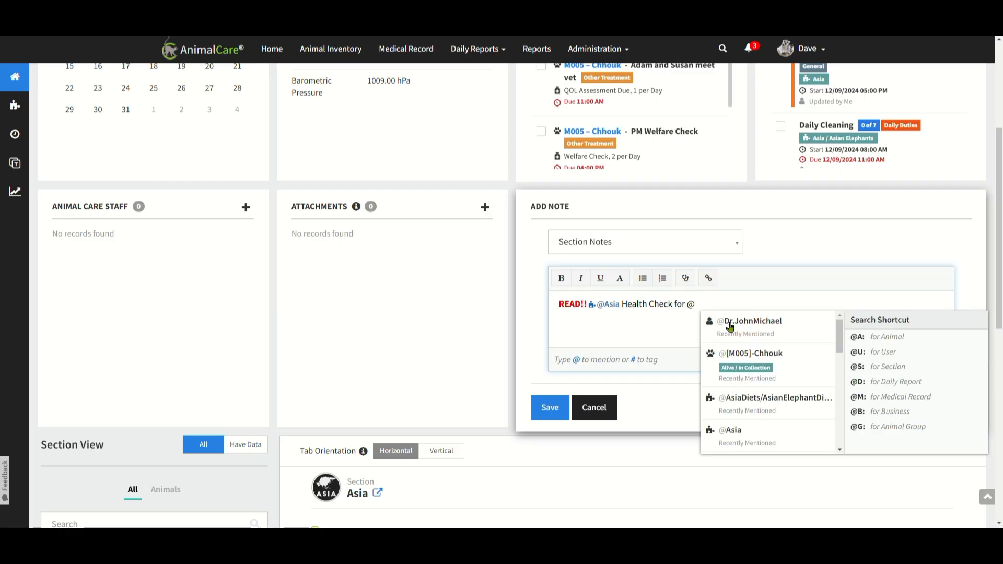
text(Chhou)
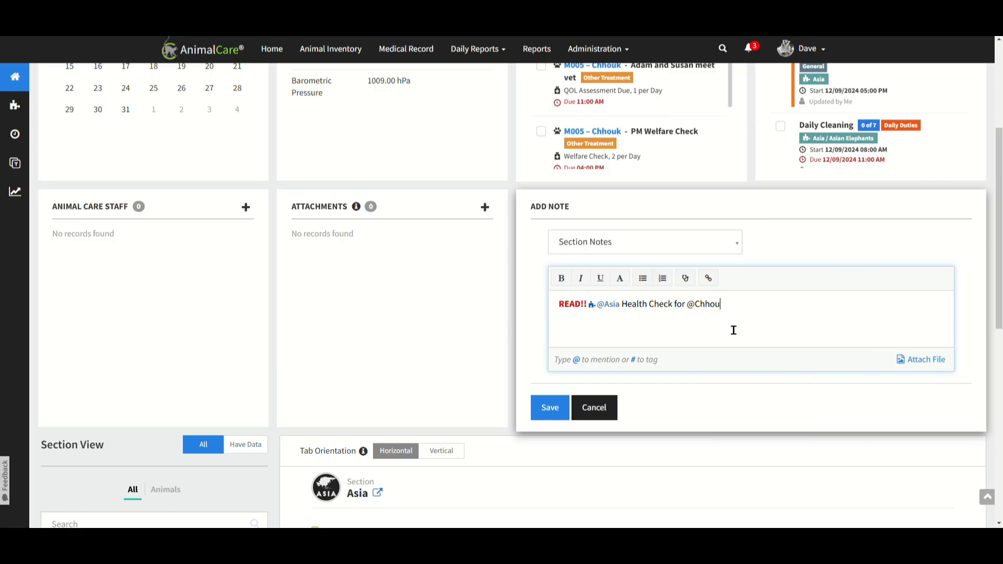
click(799, 335)
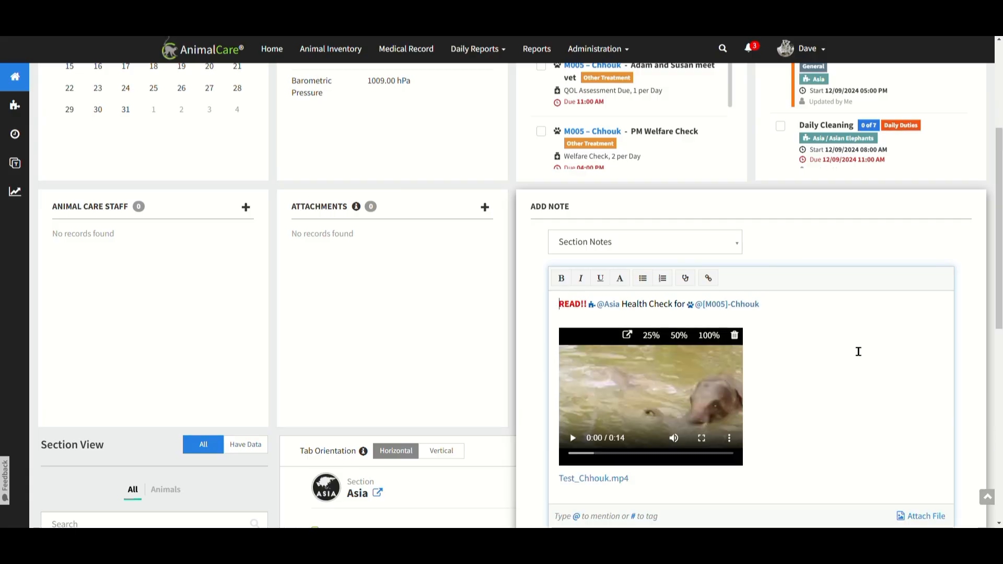
scroll(859, 352, down, 1)
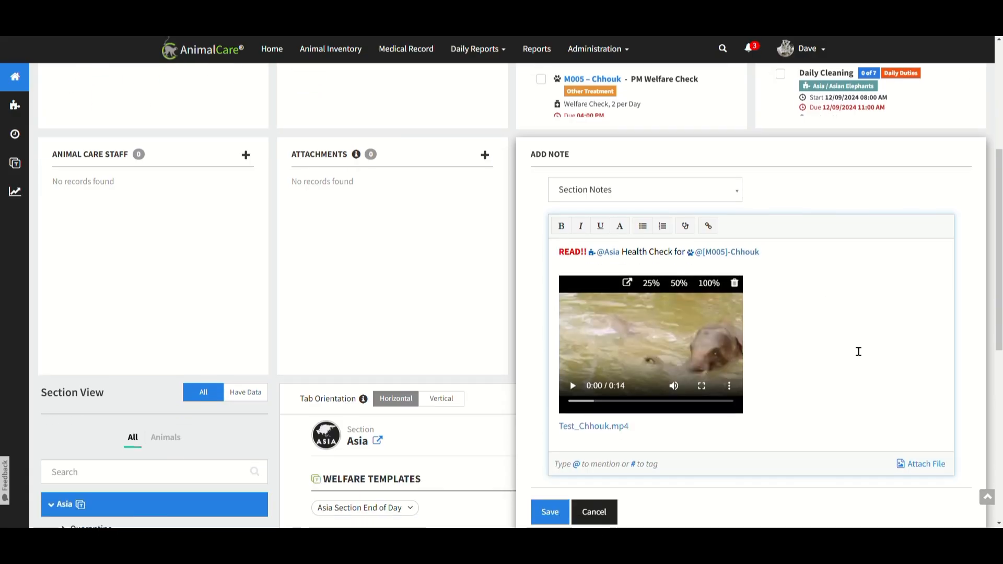
click(554, 511)
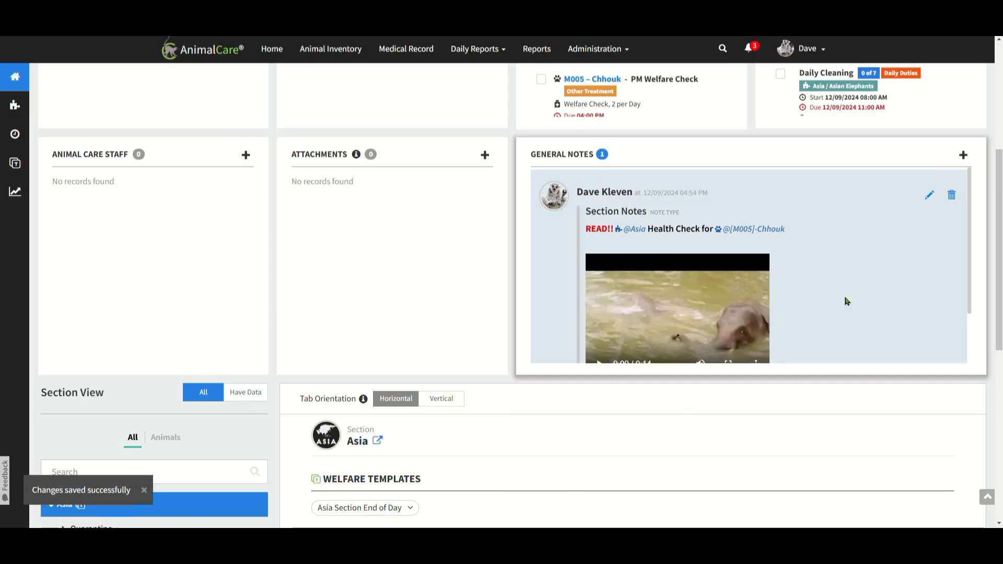
Assign the Vet Visit Today label to the Asia daily report.
scroll(497, 176, up, 2)
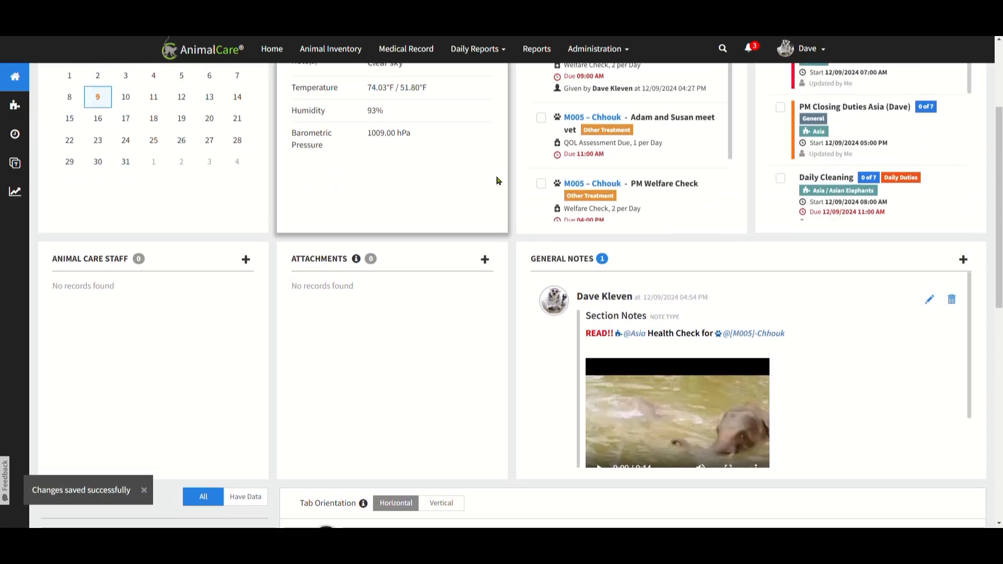
scroll(460, 239, up, 3)
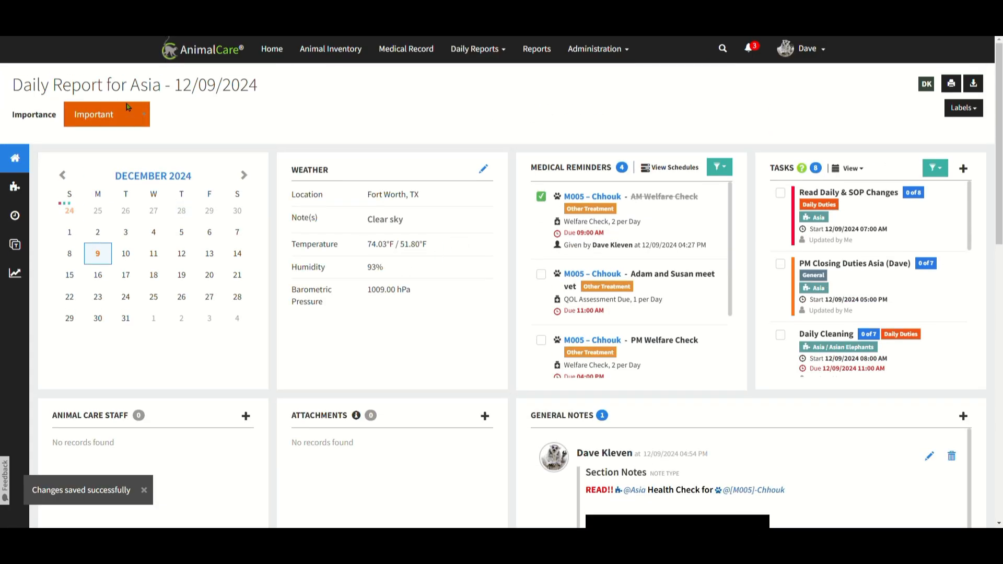
scroll(883, 421, down, 3)
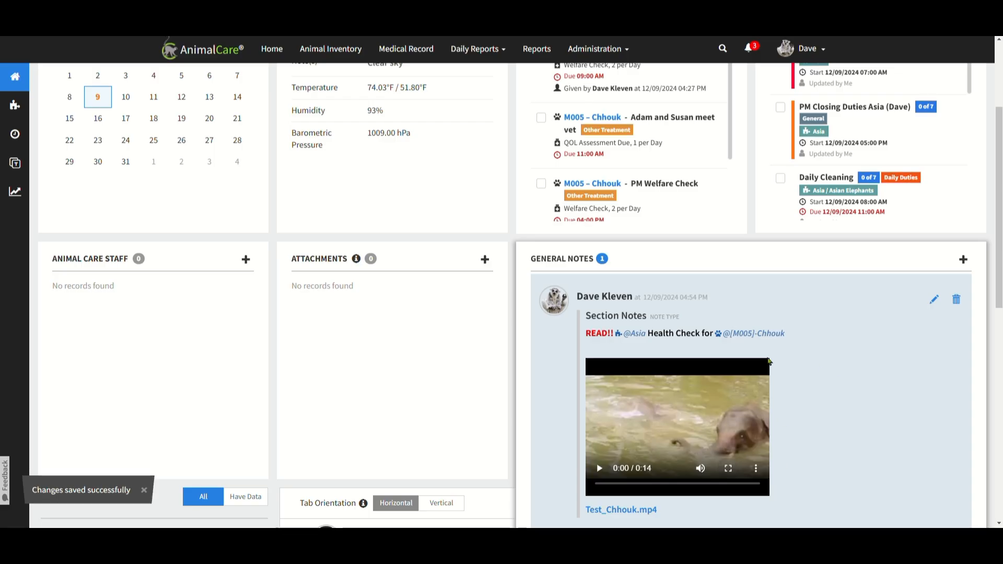
scroll(816, 334, up, 2)
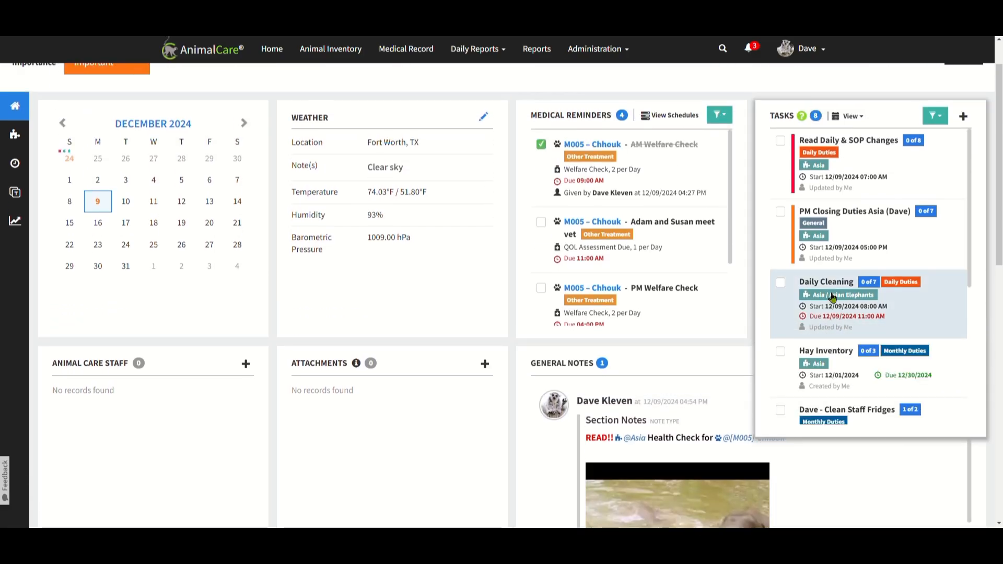
scroll(722, 157, up, 1)
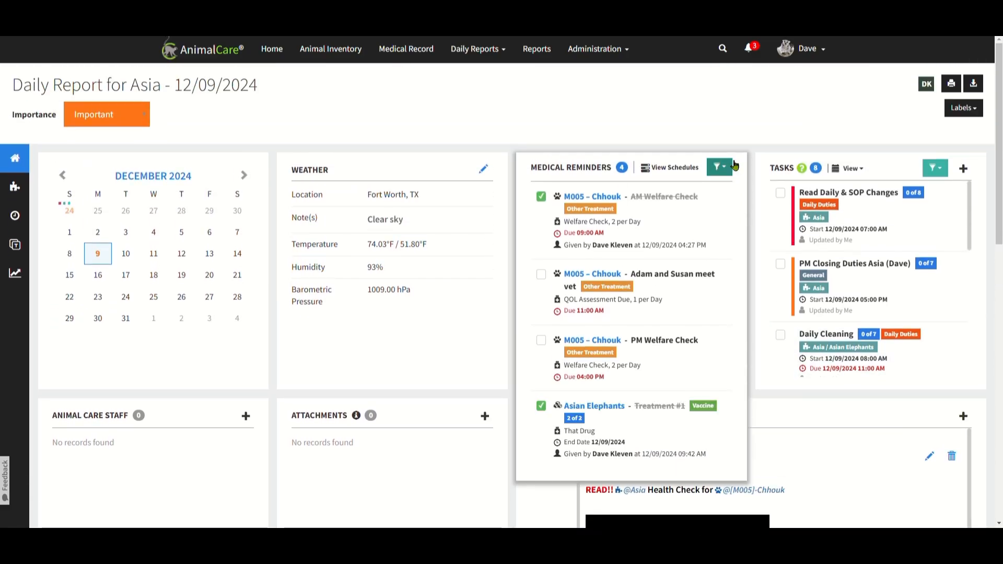
click(962, 108)
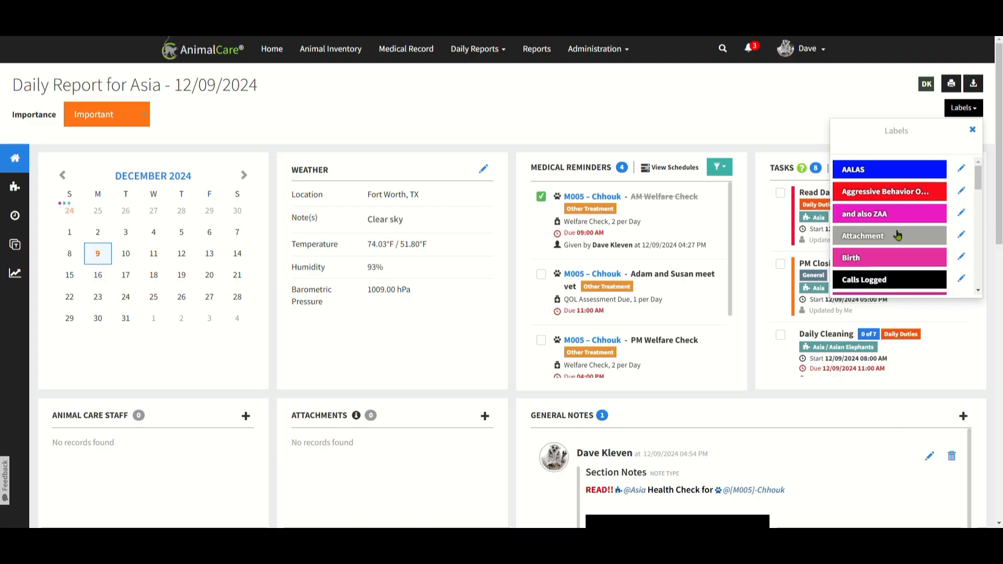
scroll(898, 236, down, 5)
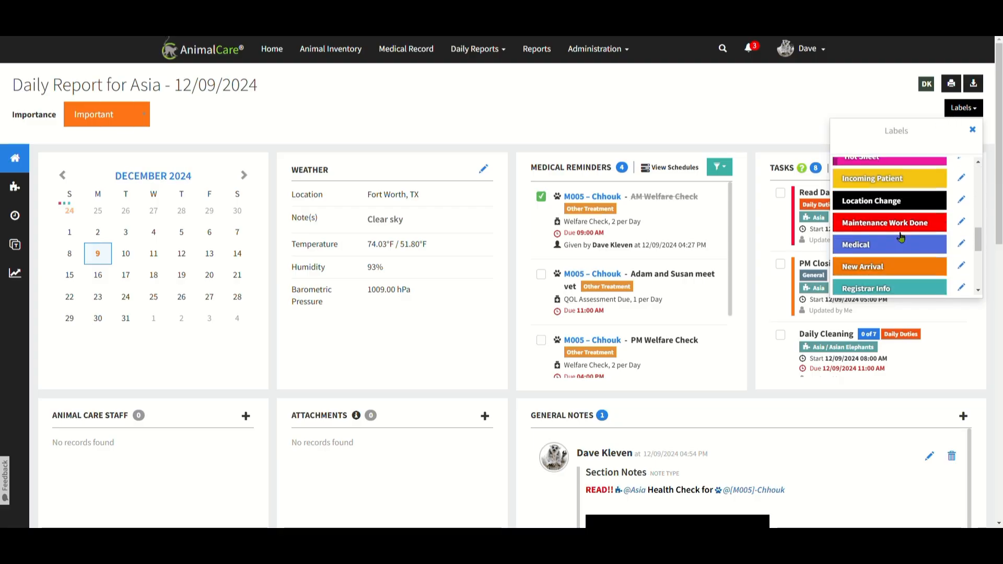
scroll(901, 238, down, 2)
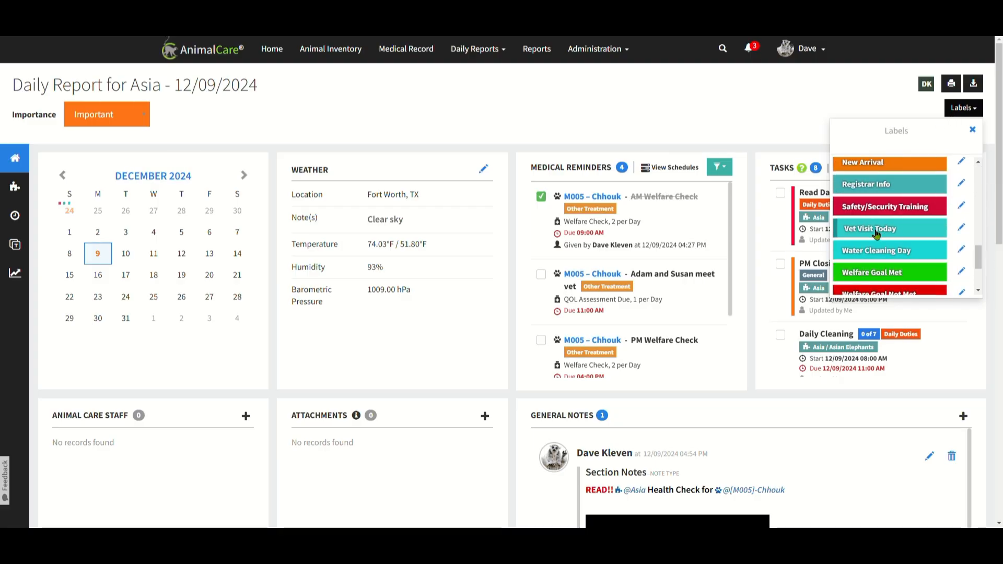
click(877, 231)
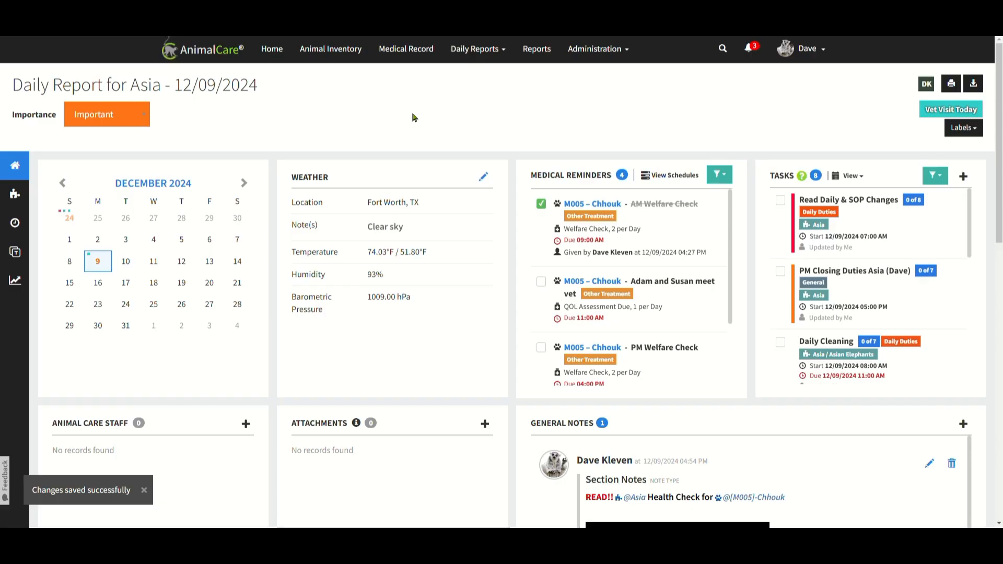
Open Chhouk's PM Welfare Check reminder and record it as given on 12/09/2024 at 04:00 PM by a different staff member.
mouse_move(648, 285)
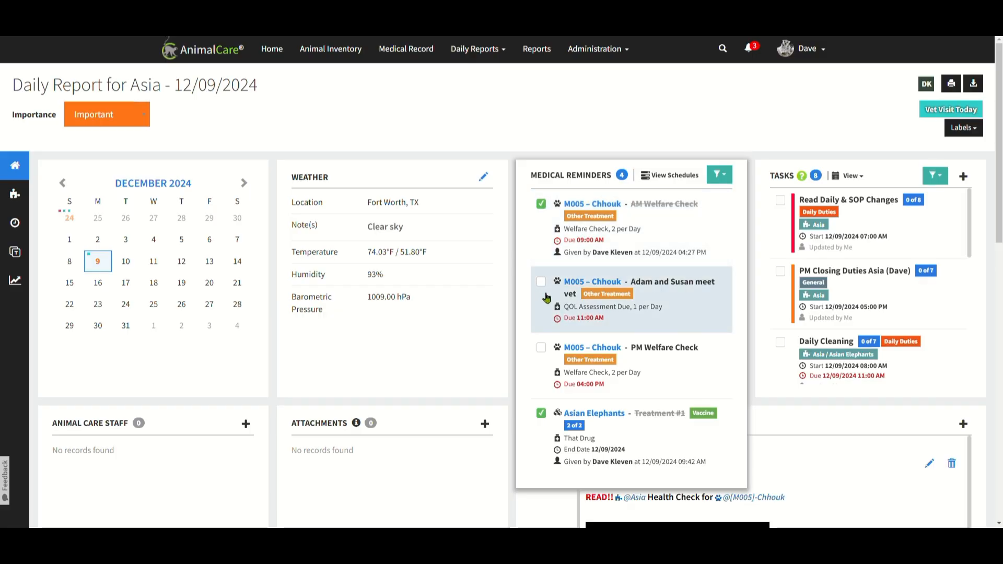
click(542, 348)
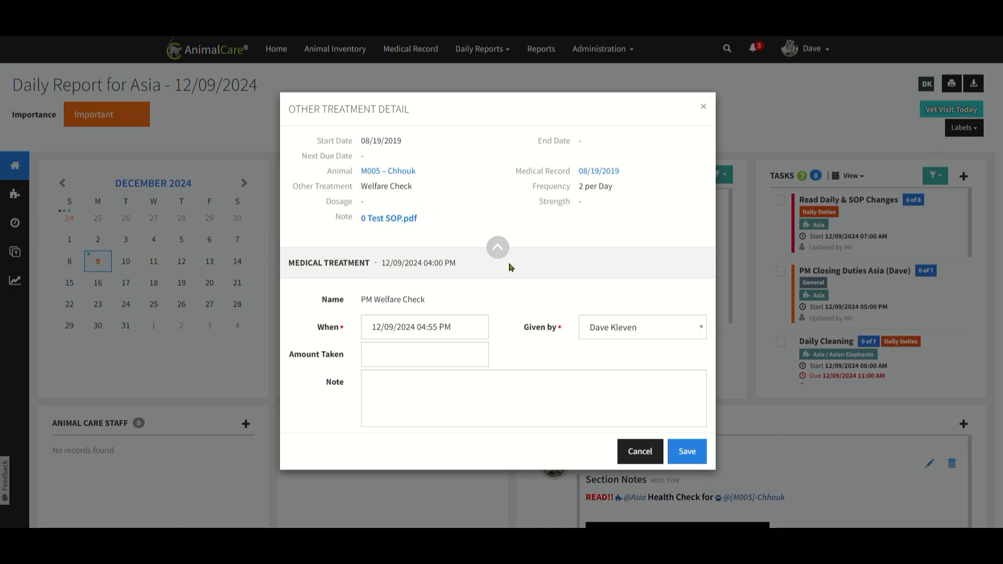
click(453, 336)
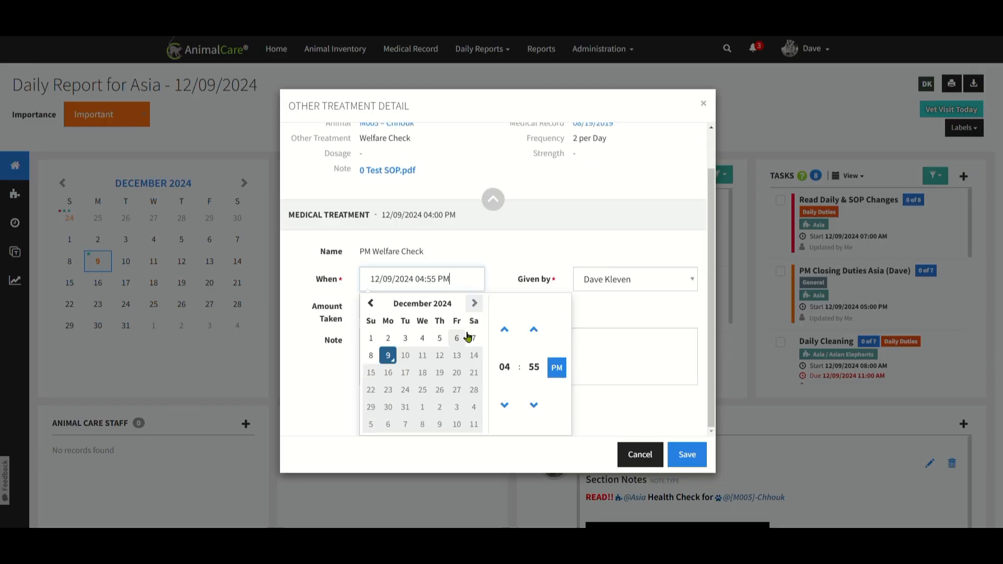
click(535, 374)
click(504, 328)
click(634, 282)
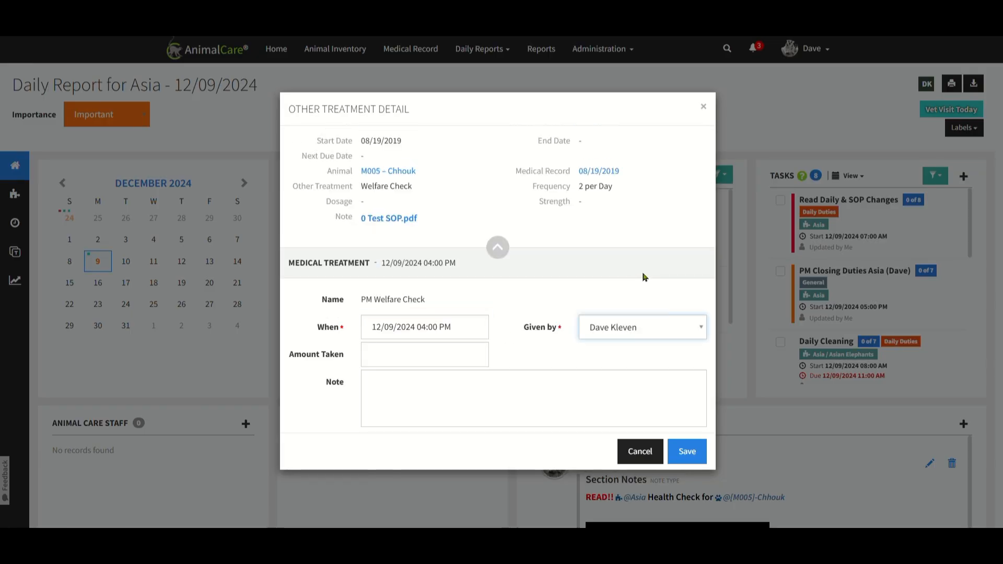
click(647, 301)
Begin the PM Welfare Check treatment note with the existing hashtag #WelfareConcern.
click(437, 401)
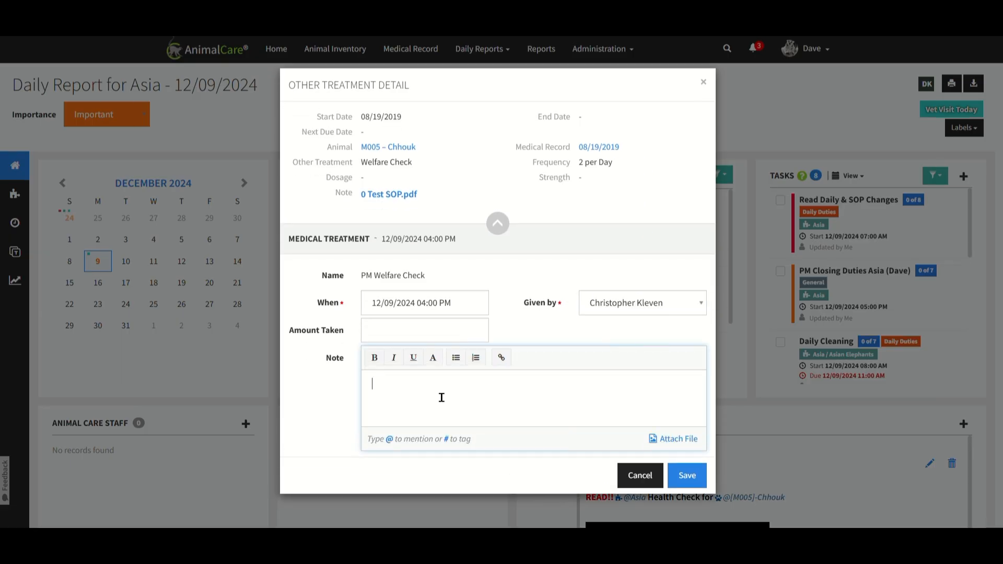
click(421, 337)
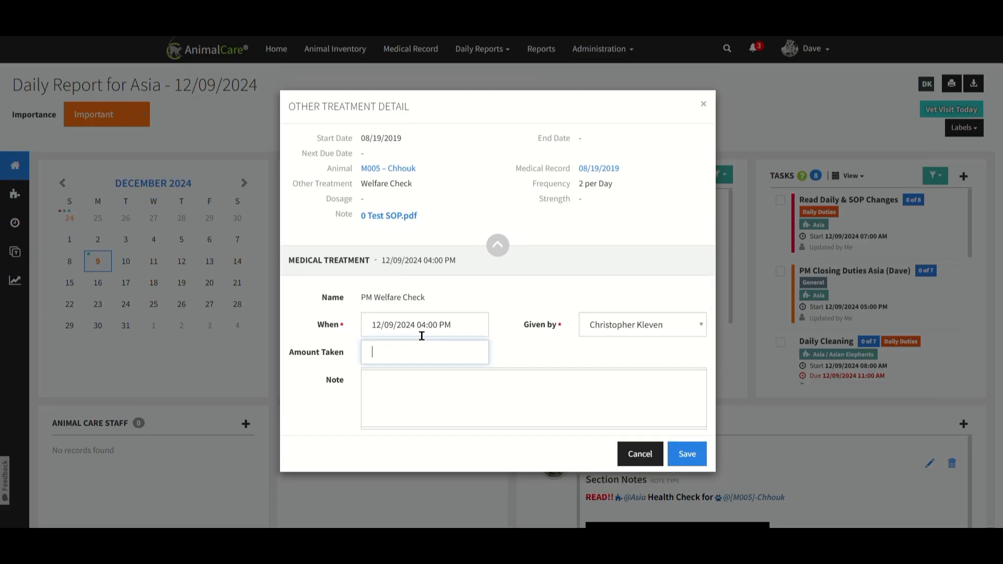
click(441, 395)
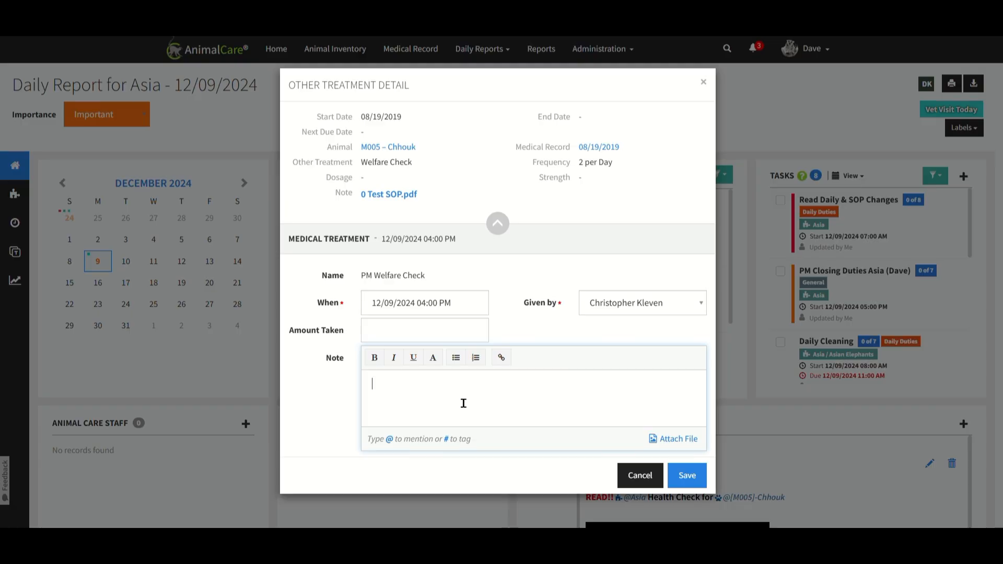
click(402, 357)
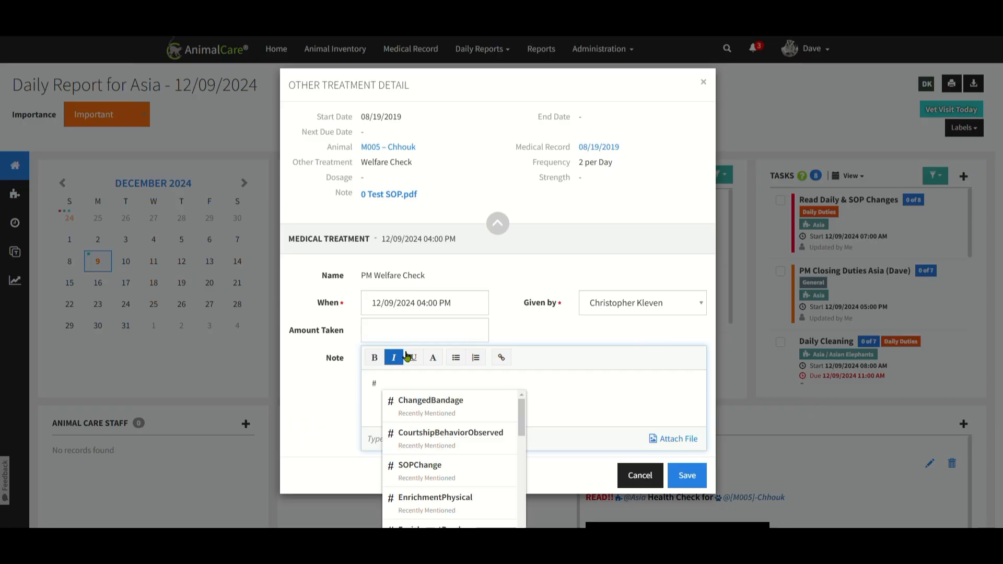
text(Welfare)
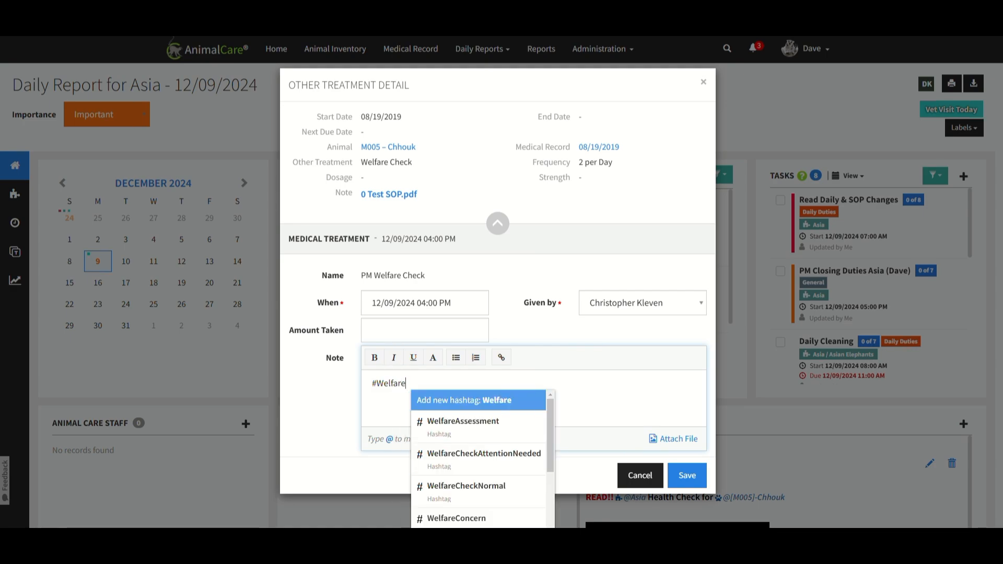
click(480, 518)
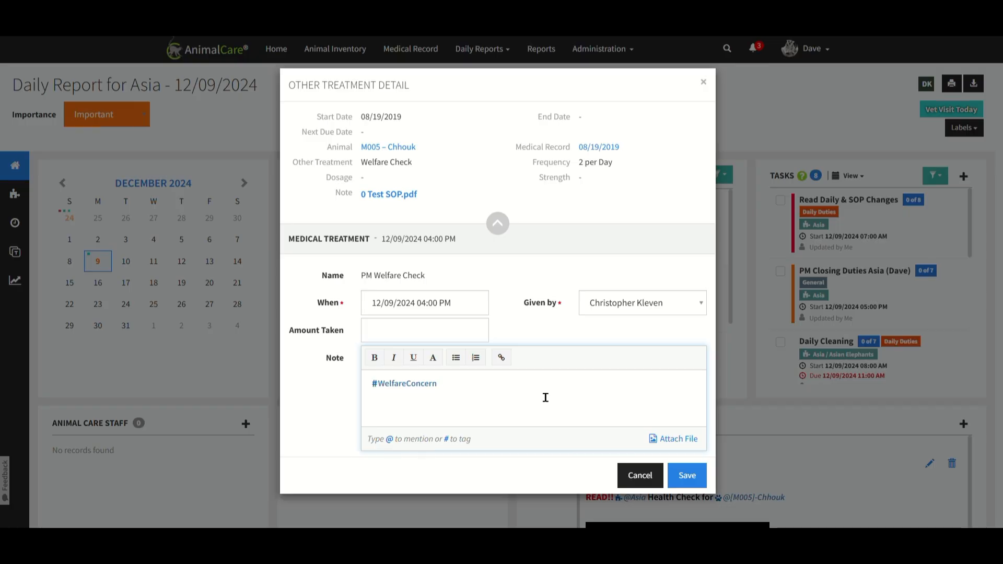
text(@Chh)
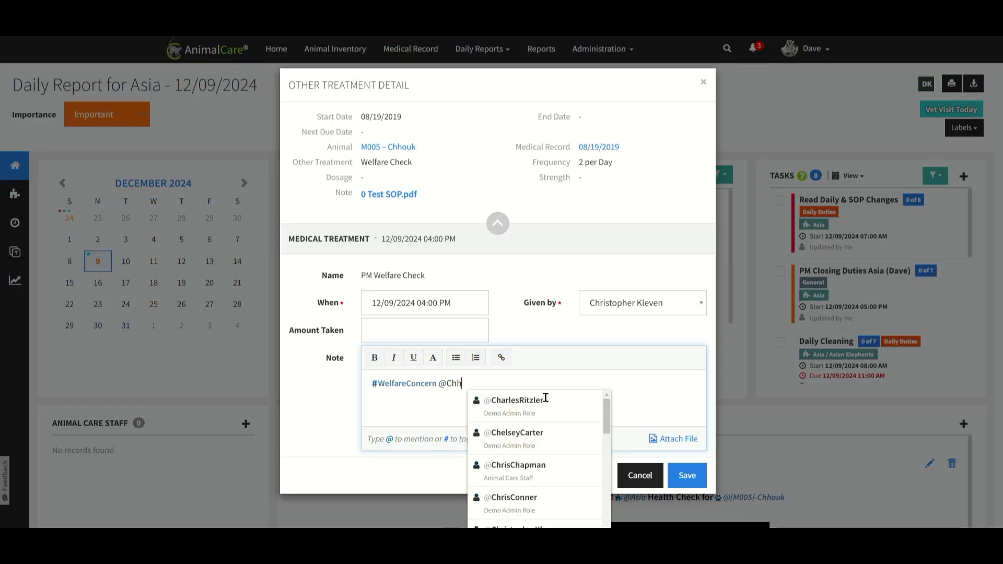
text(ouk)
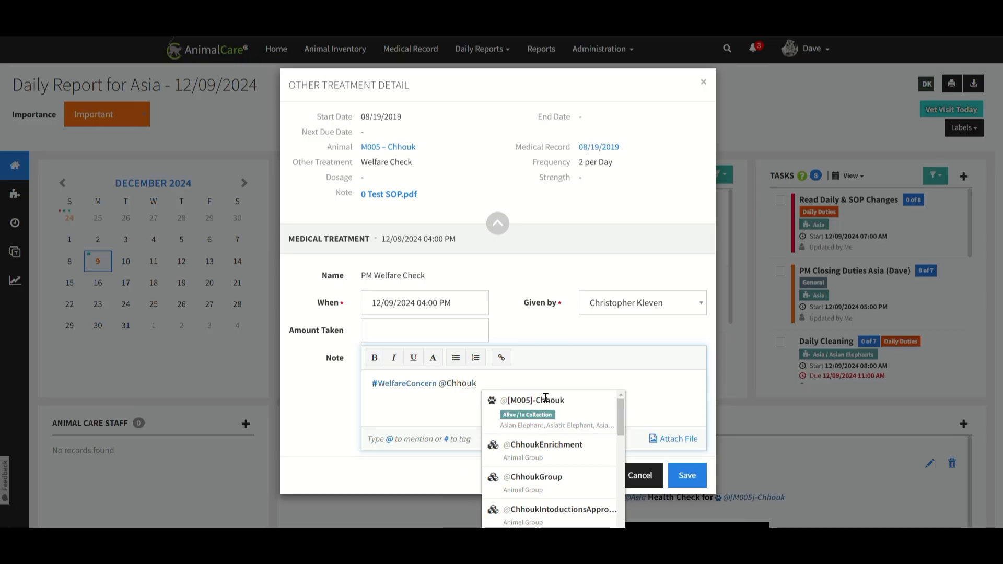
click(549, 400)
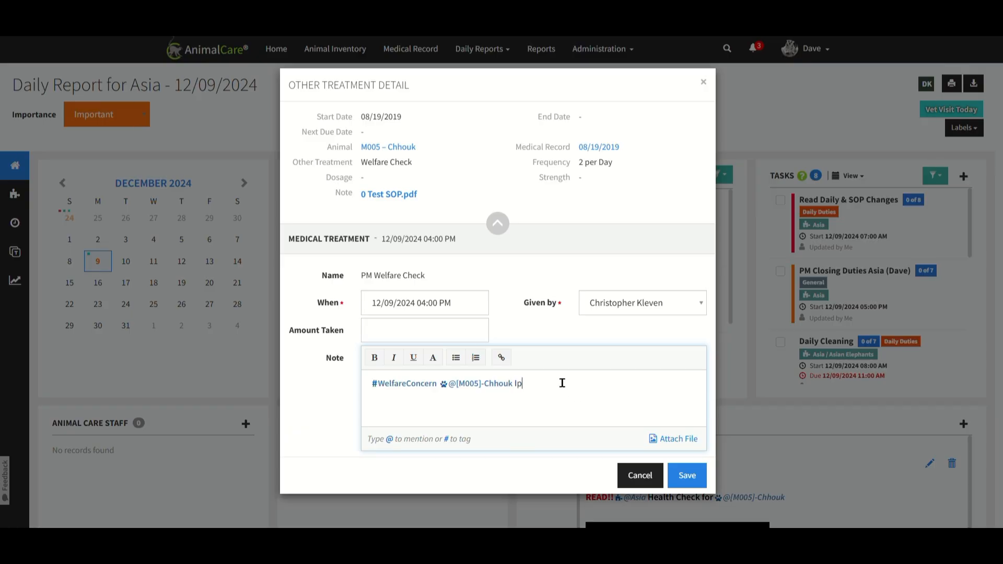
text(Lorem)
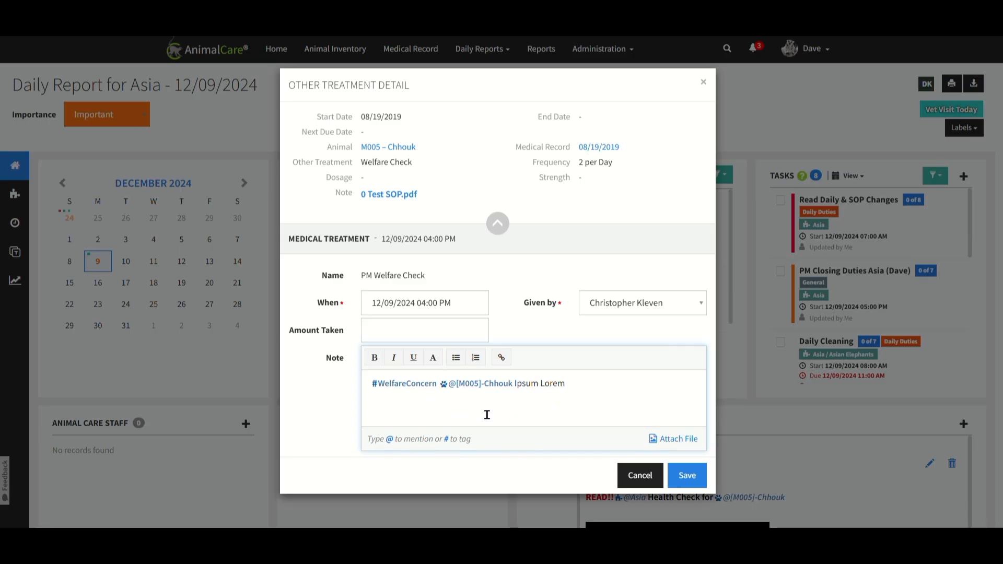
click(683, 476)
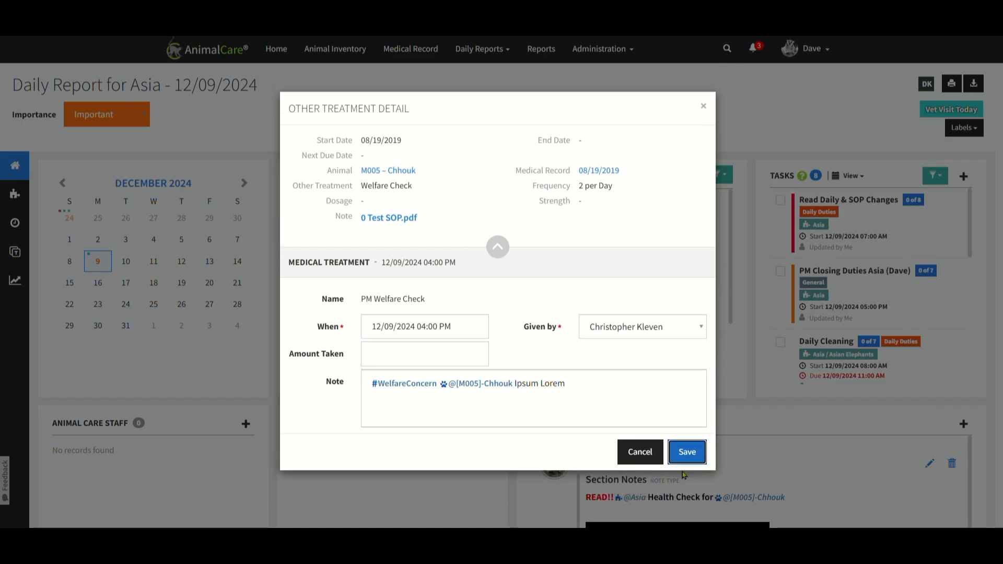
click(683, 463)
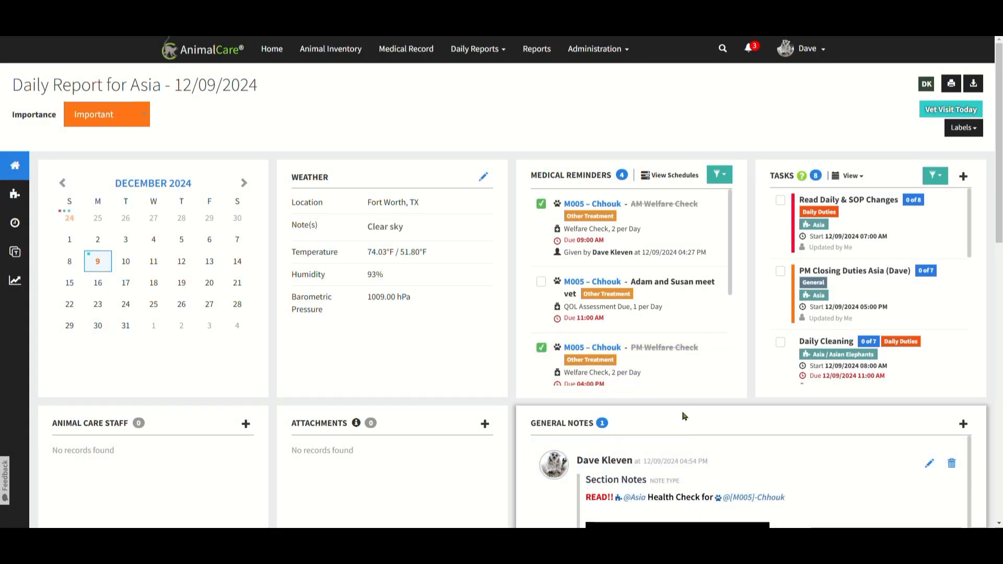
mouse_move(668, 383)
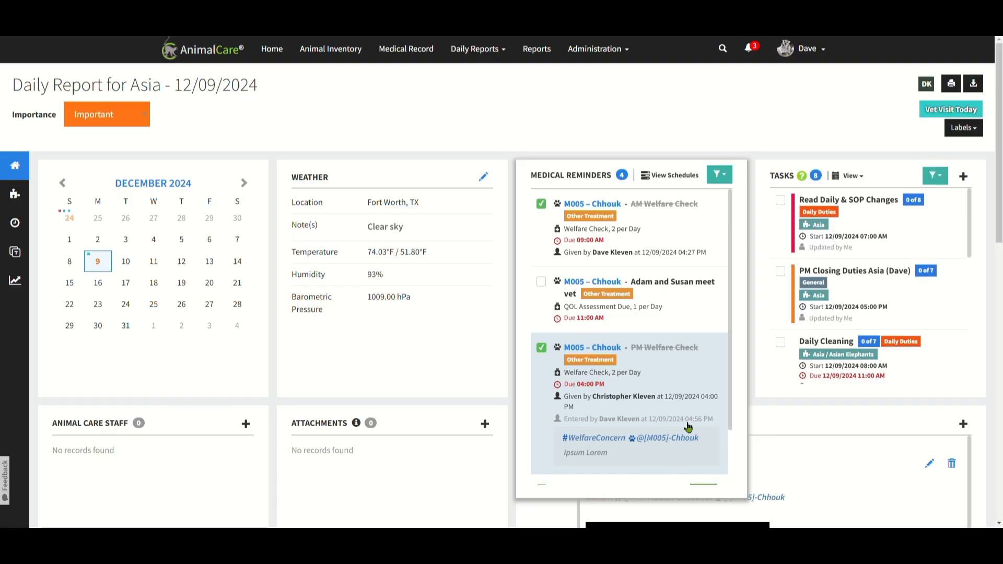
Check off the logged-in employee's own checklist item in the Read Daily & SOP Changes task, and close the task.
mouse_move(836, 240)
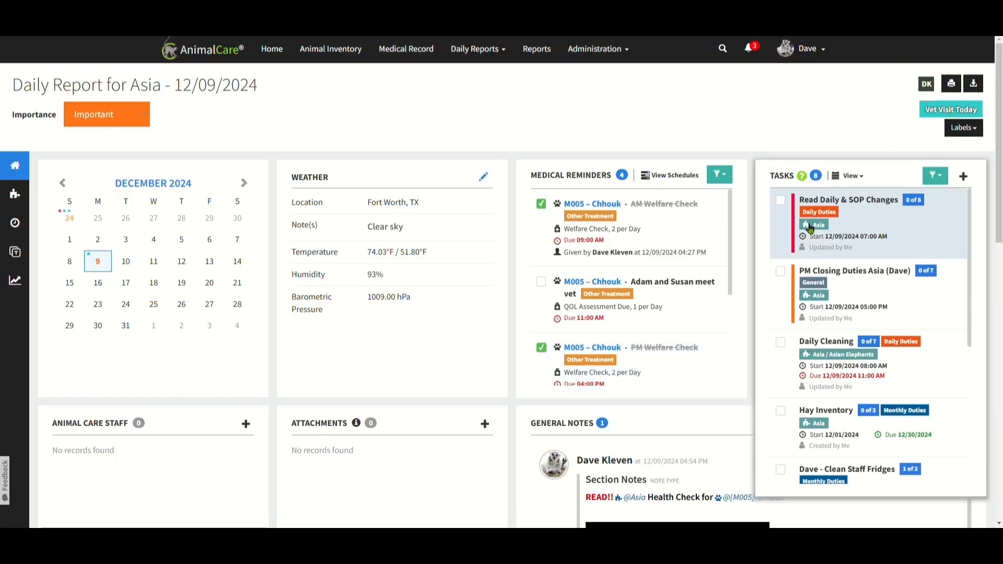
click(785, 208)
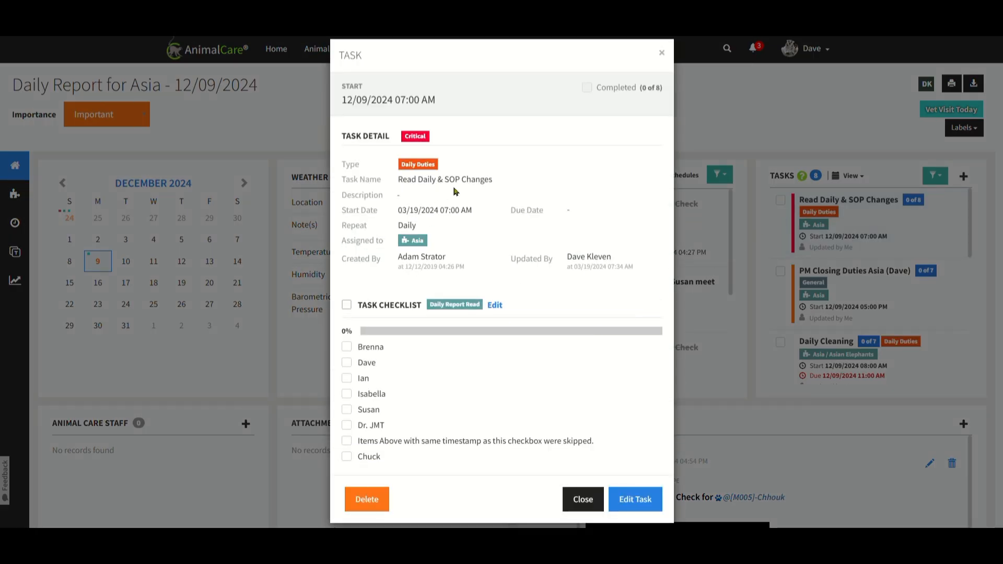
click(346, 363)
click(648, 307)
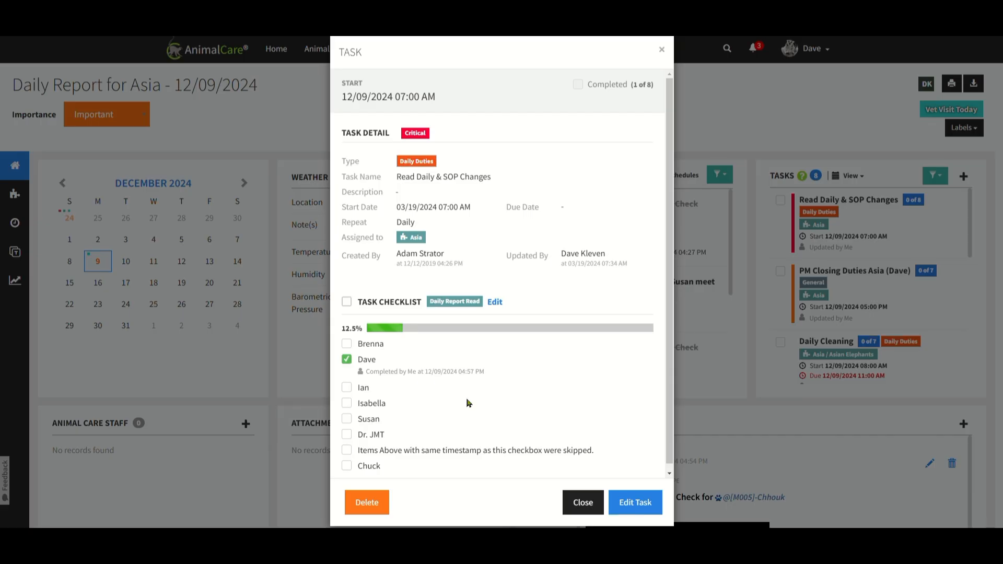
click(583, 503)
Add an employee to the report's animal care staff with the section role Curator, and save the entry.
scroll(637, 386, down, 3)
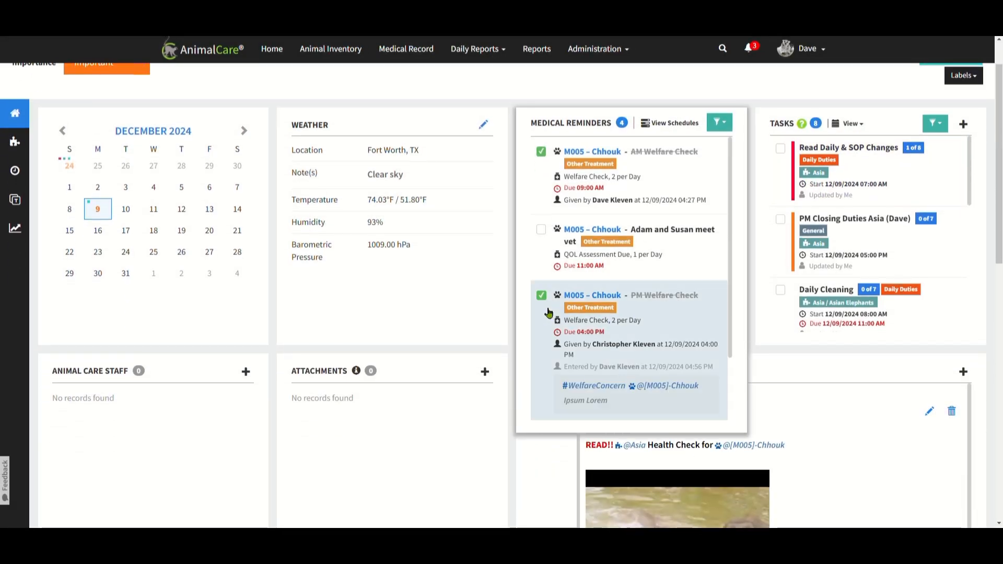
scroll(376, 280, down, 3)
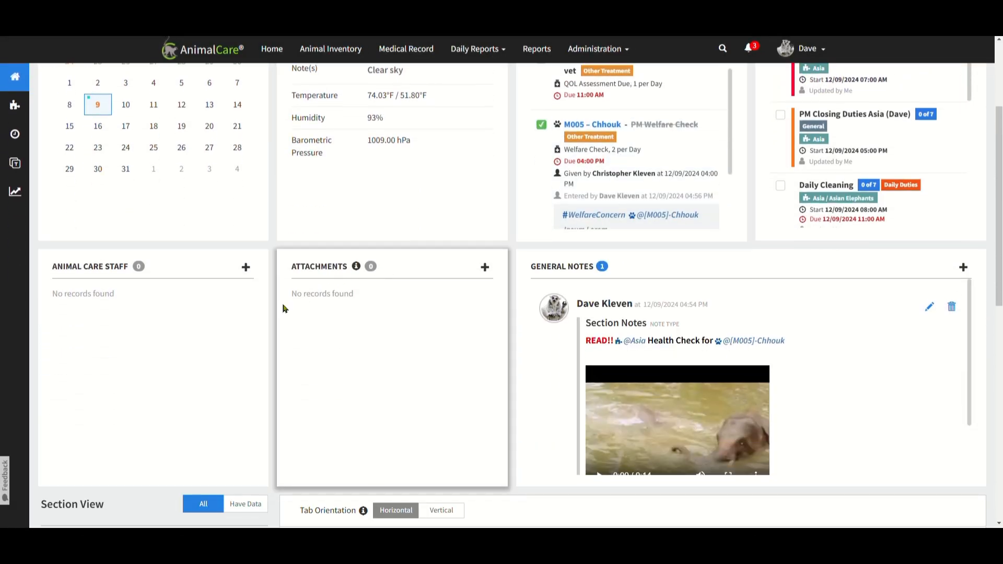
click(248, 271)
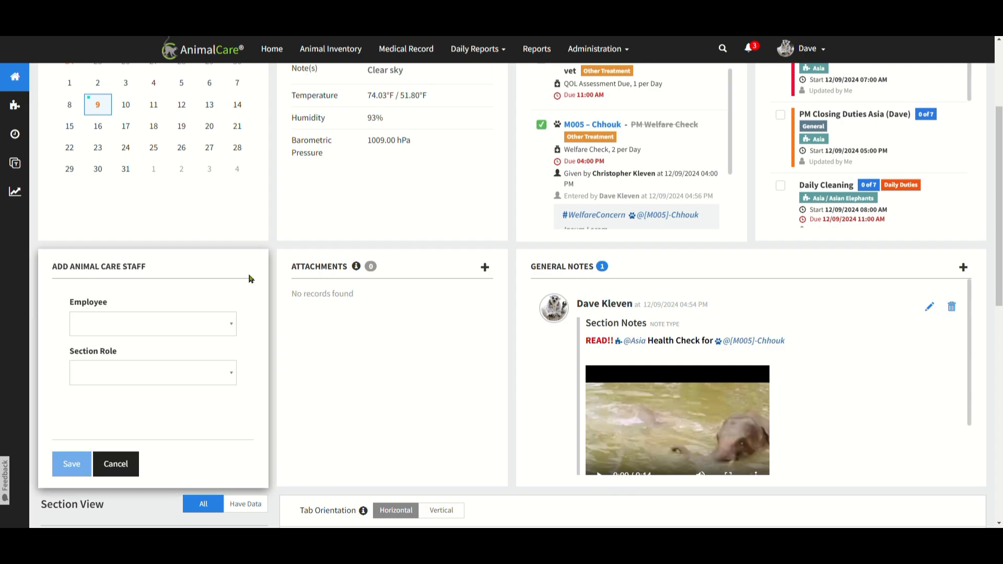
click(235, 317)
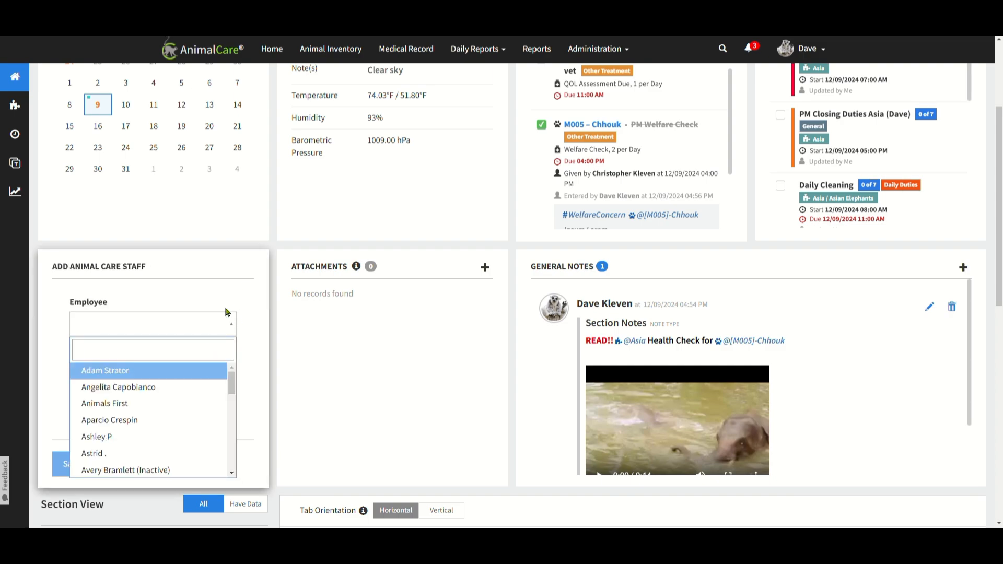
text(Dav)
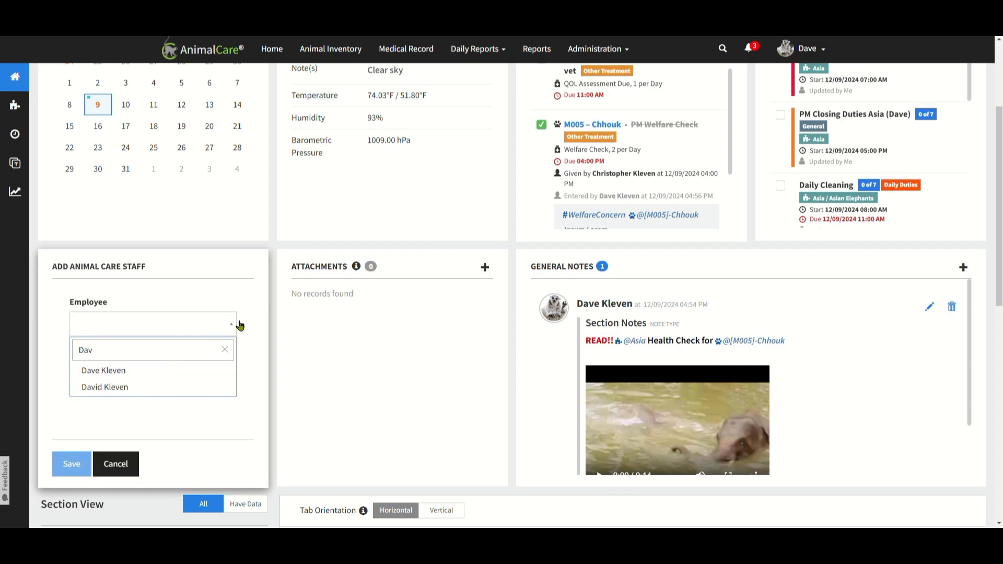
click(184, 391)
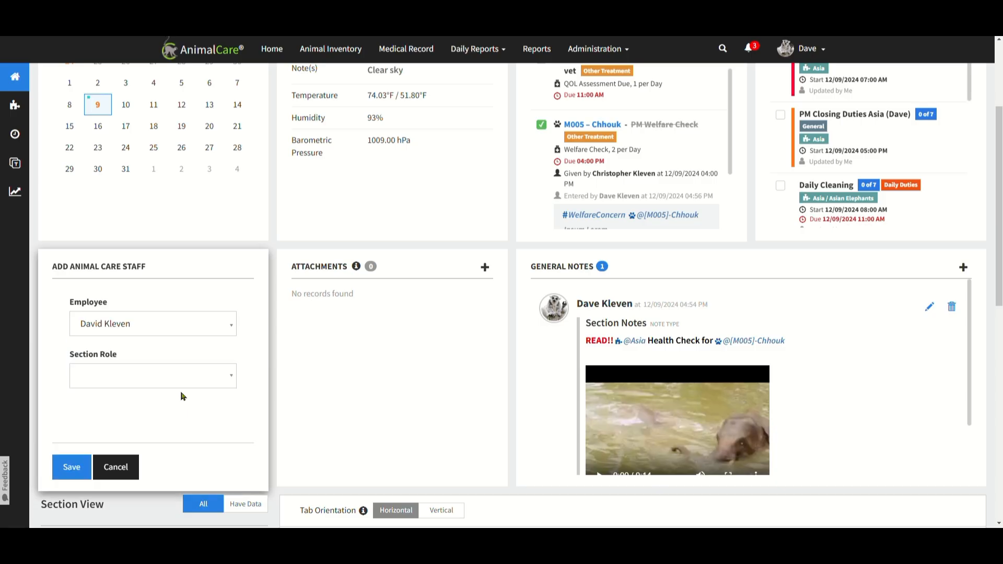
click(202, 387)
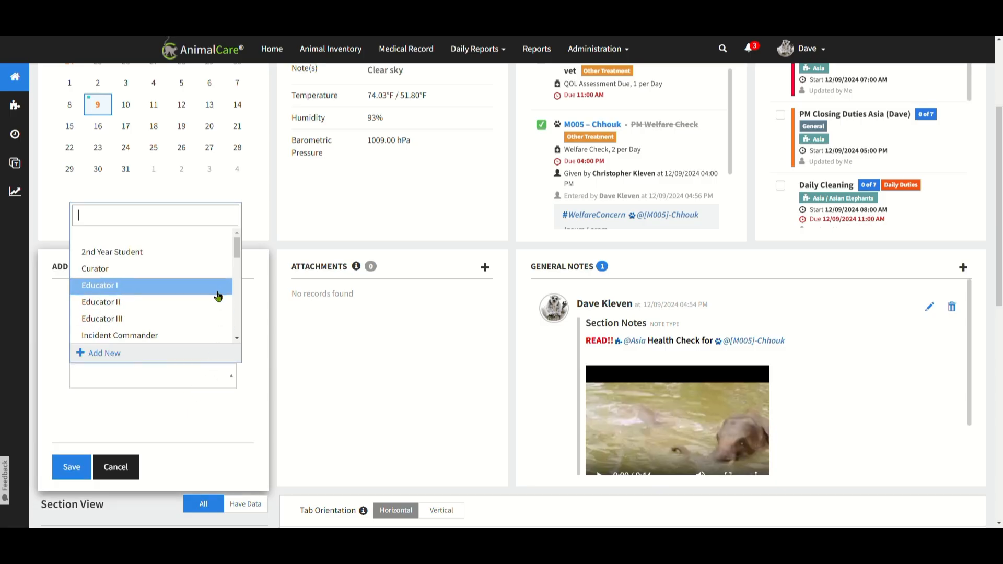
click(202, 269)
click(73, 468)
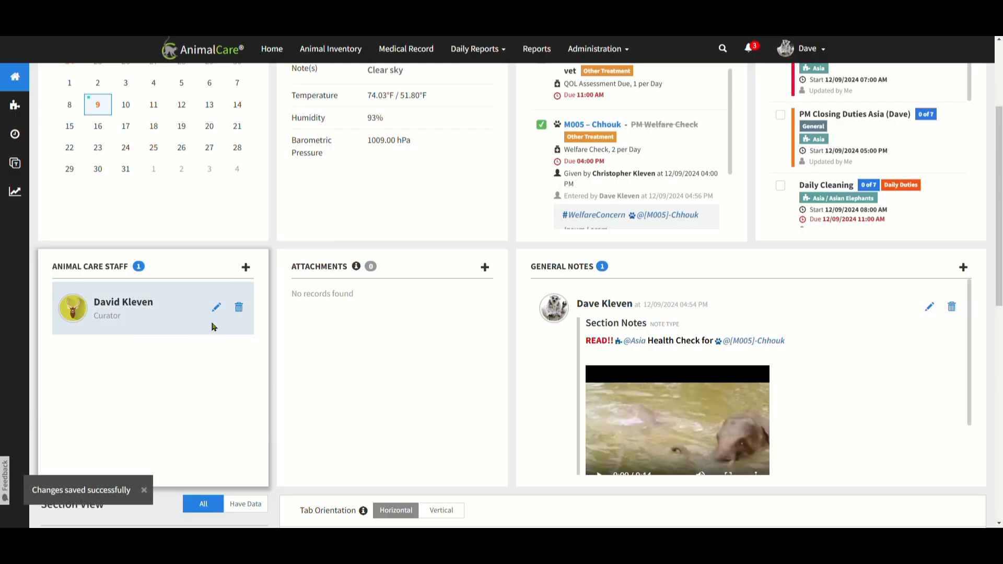
Add a second employee to the animal care staff with the section role Primary, and save the entry.
click(249, 269)
click(193, 325)
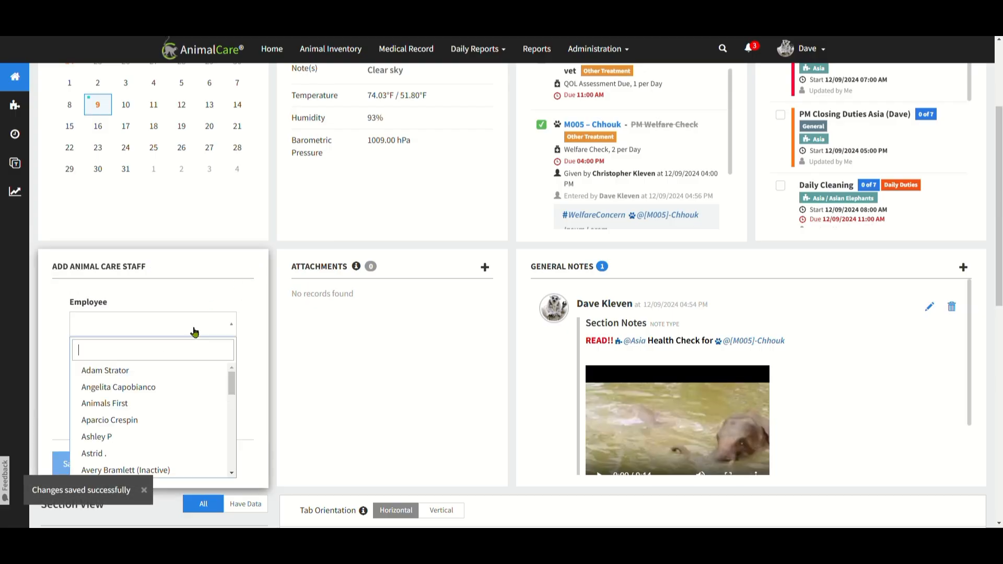
click(171, 371)
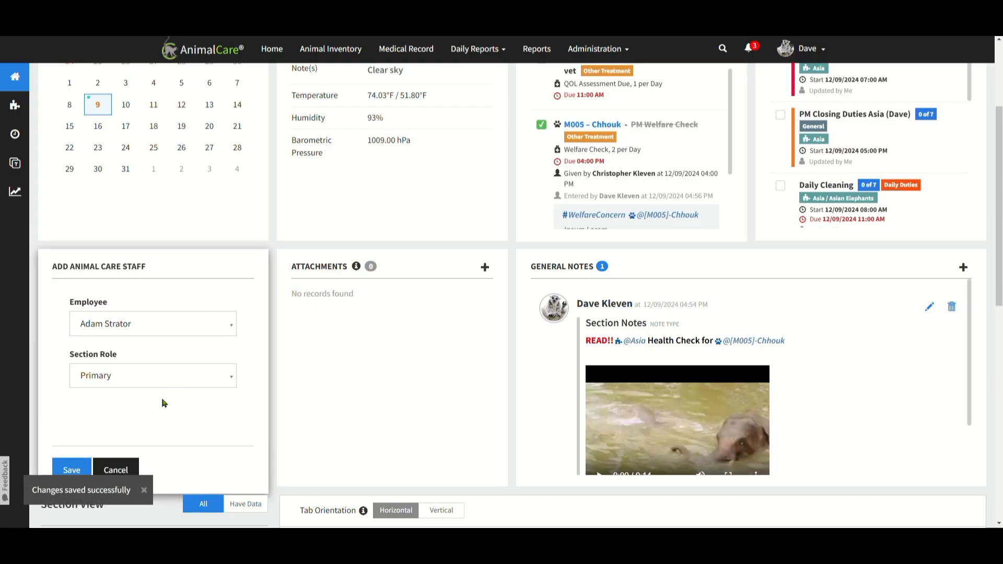
click(86, 468)
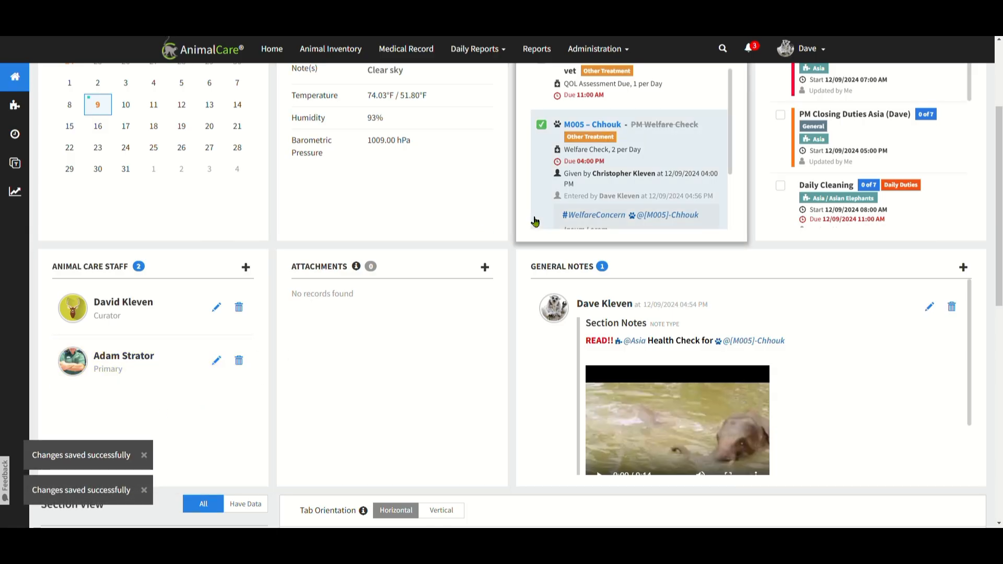
Attach Asia_Elephant_SOP_Change.pdf to the report and start its file content note with the existing hashtag #SOPChange.
mouse_move(536, 222)
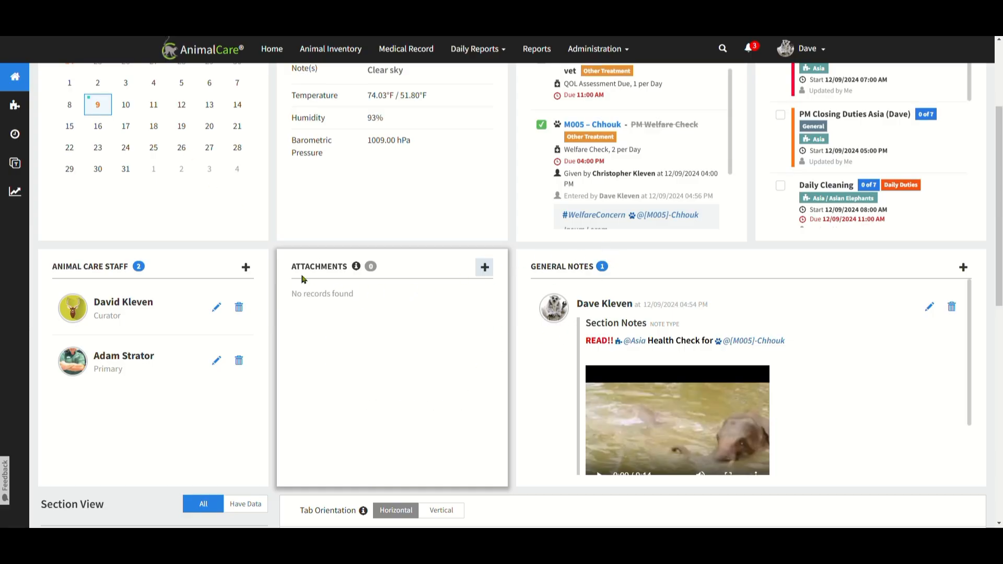
drag(296, 256, 293, 252)
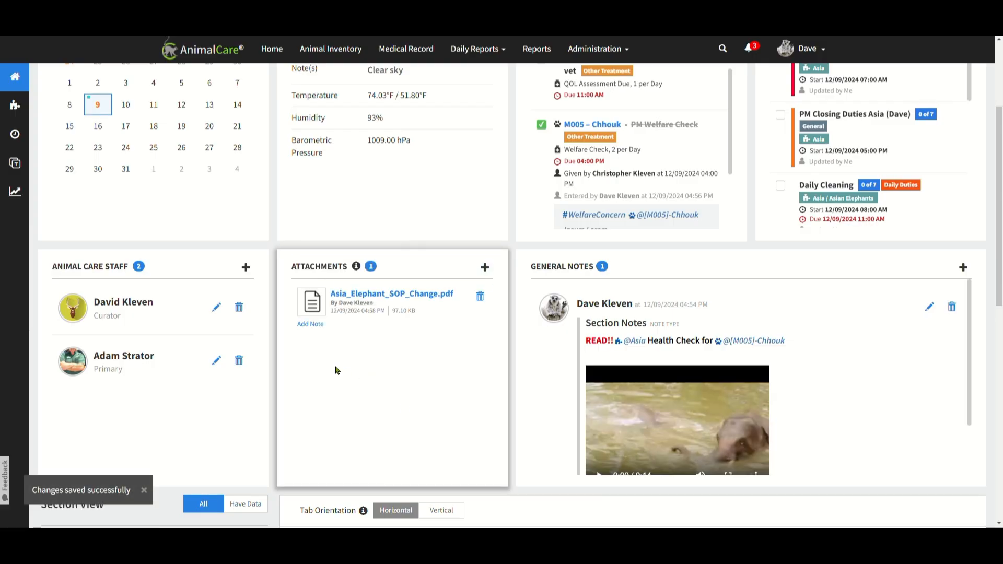
click(308, 324)
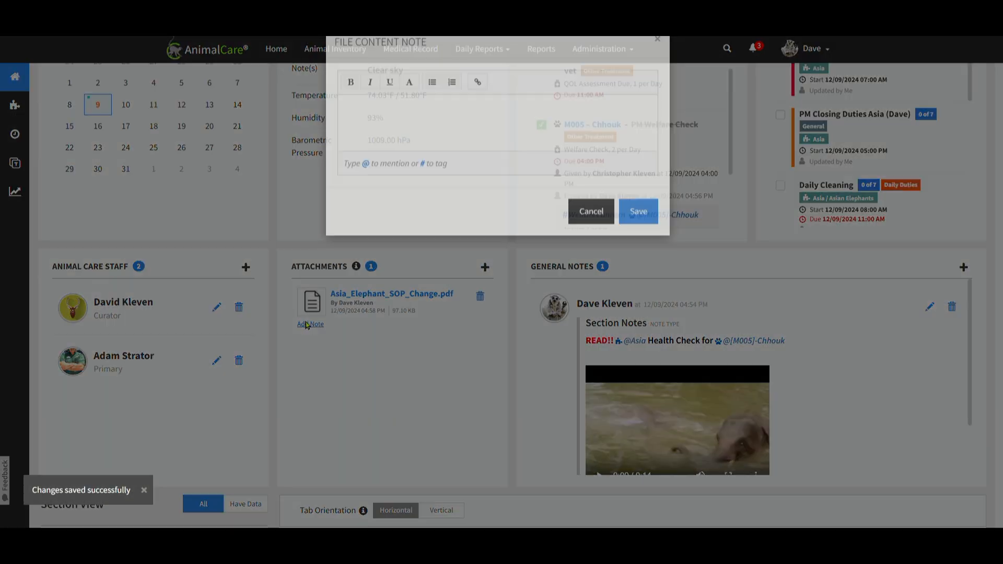
click(389, 165)
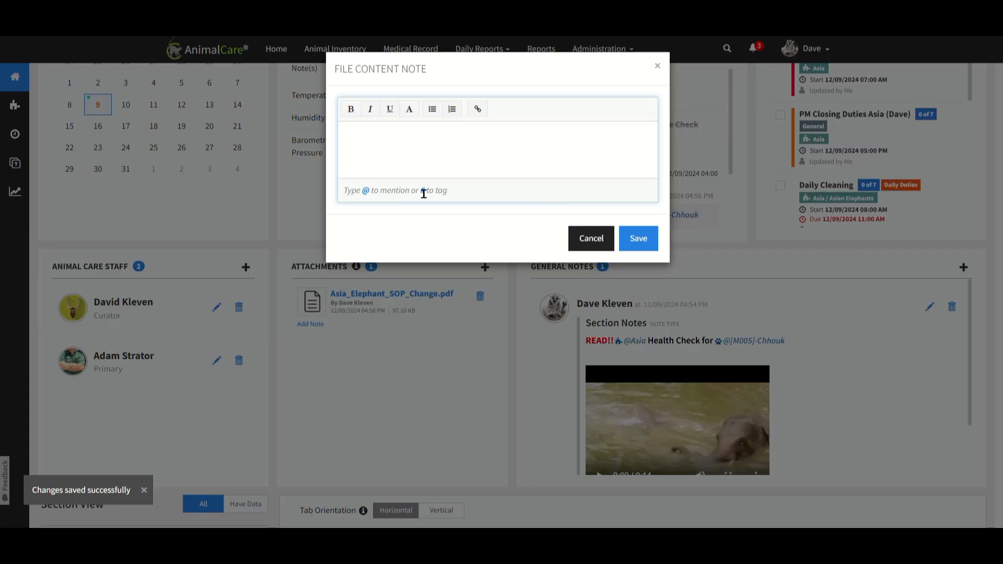
text(#SOP)
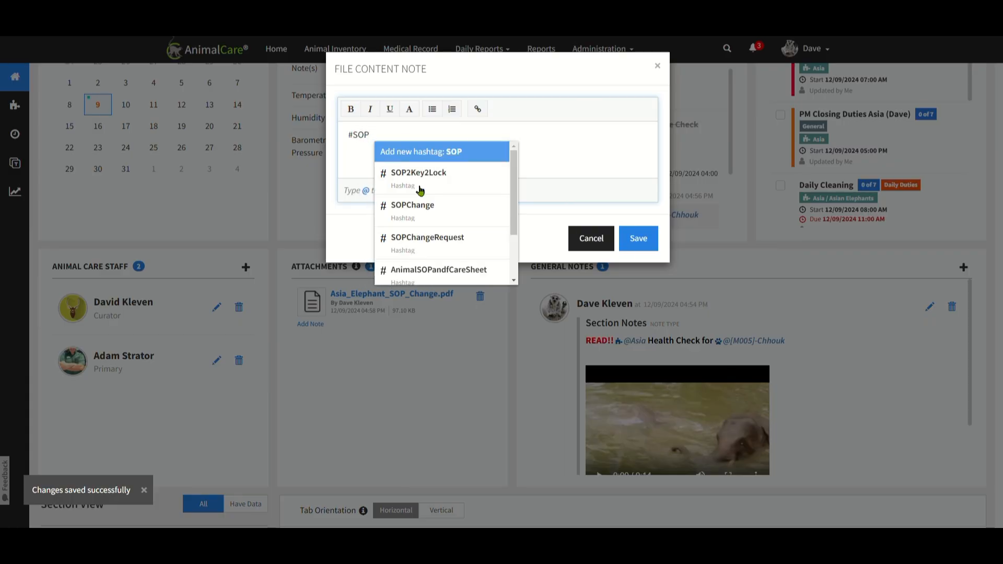
text(C)
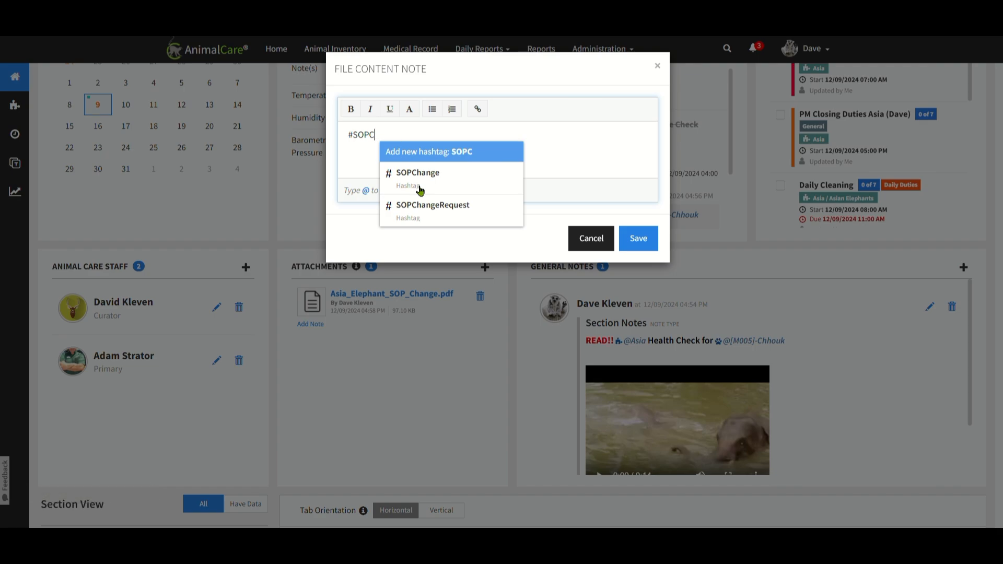
click(449, 172)
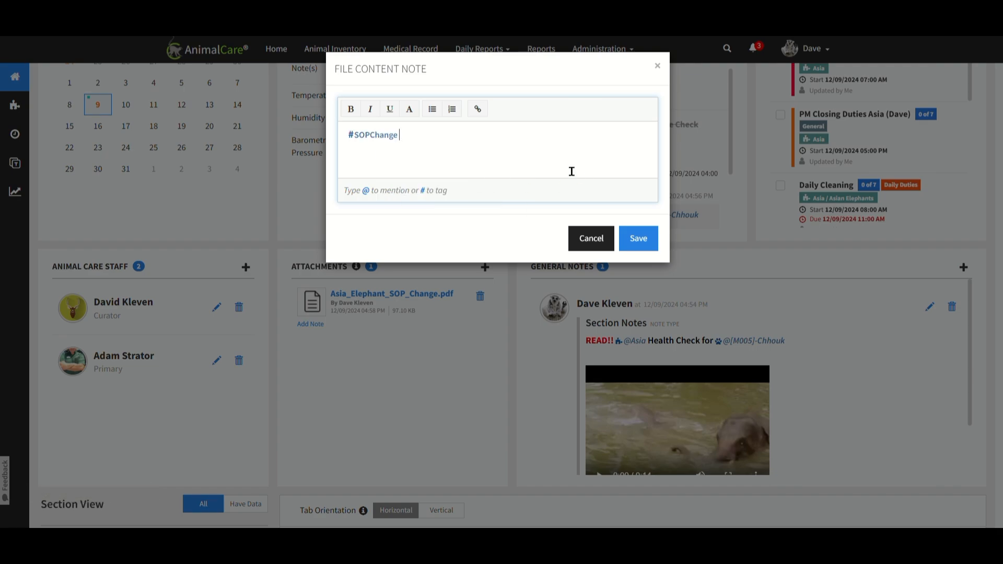
Add "READ!" in bold red after the hashtag in the attachment's note, and save the note.
key(ctrl+b)
click(409, 108)
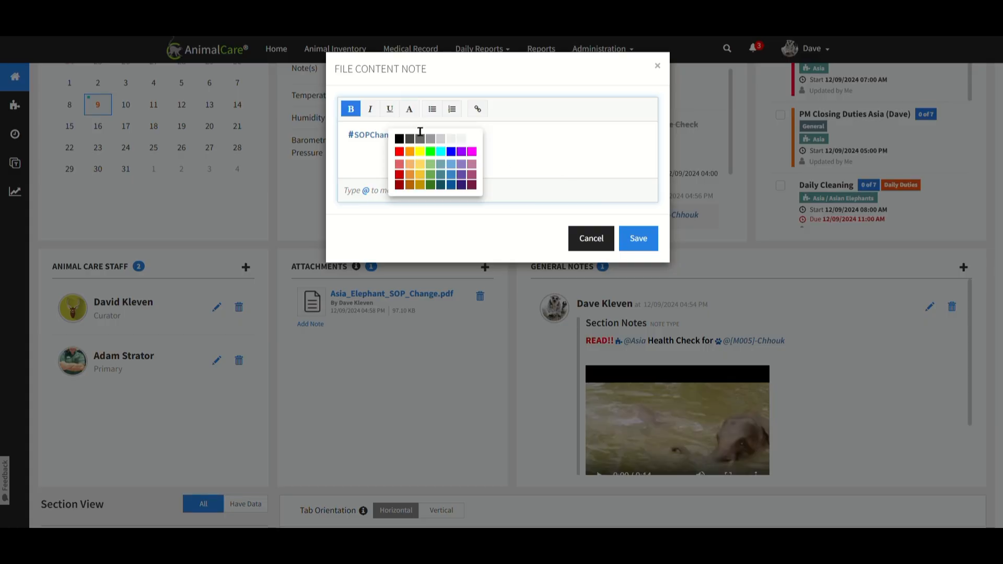
click(404, 154)
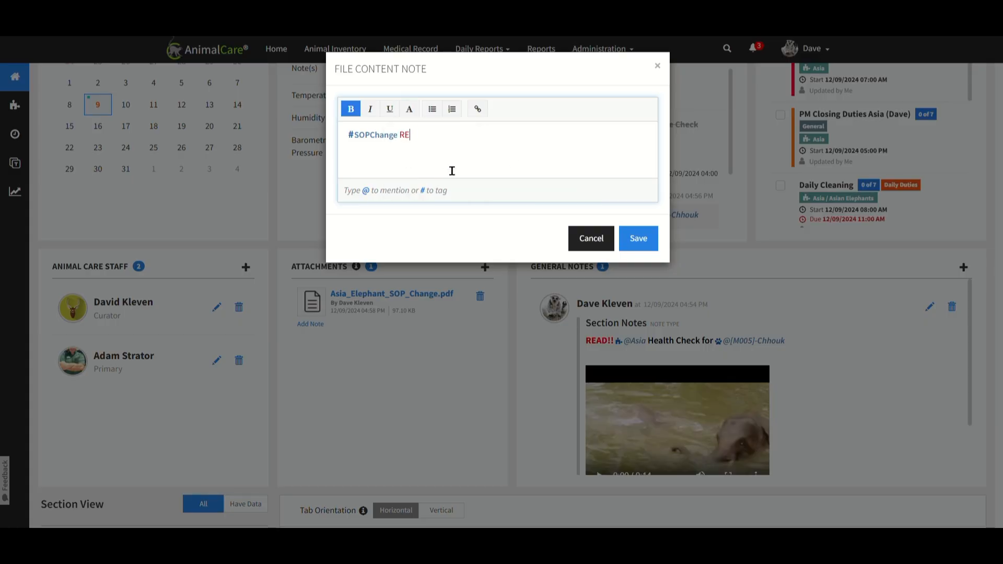
text(READ!)
click(648, 240)
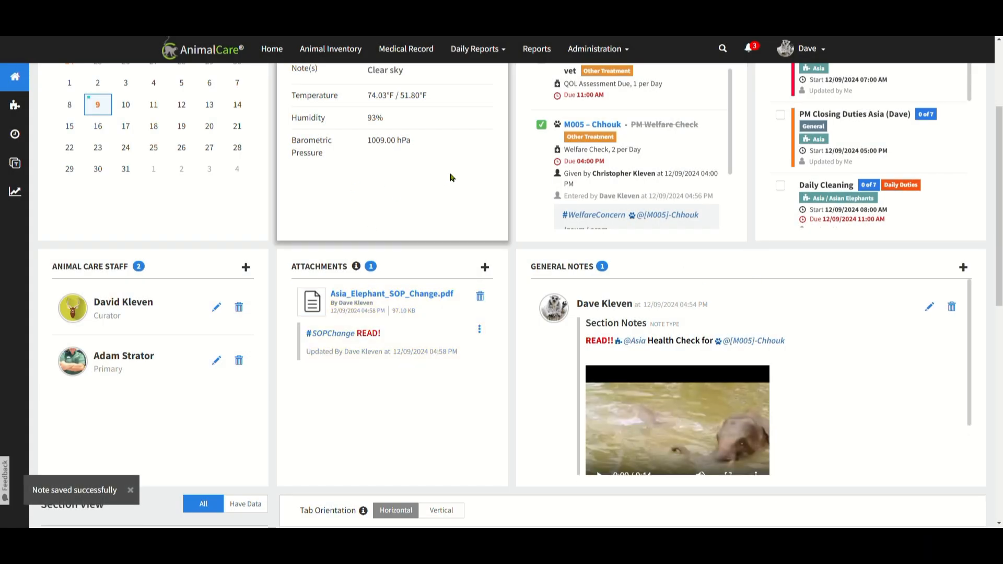
Check off "Animal(s) located on exhibit" and "Animal(s) located in holding" in the PM Closing Duties Asia task, save the checklist and close the task.
scroll(520, 201, up, 2)
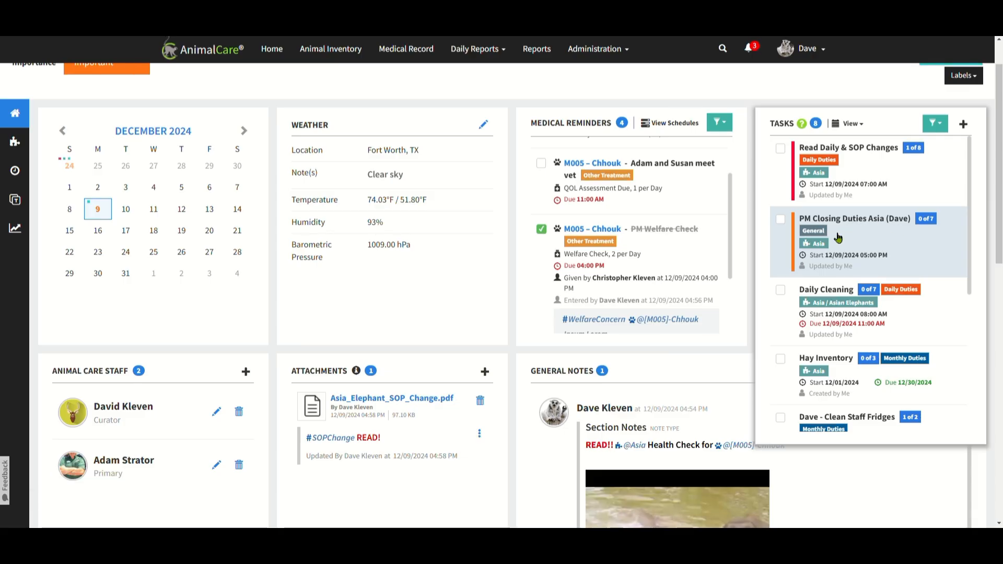
click(785, 223)
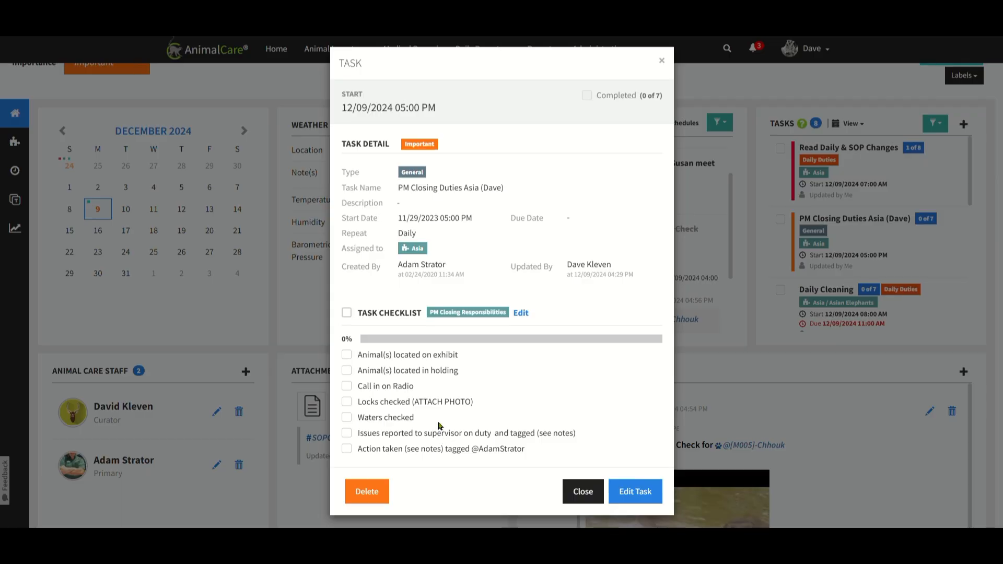
click(346, 355)
click(347, 371)
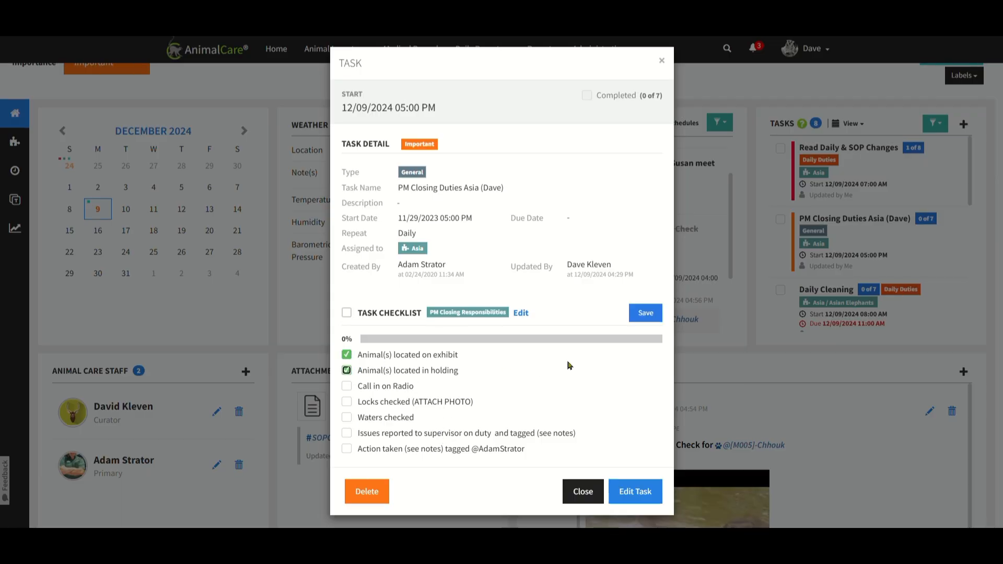
click(646, 316)
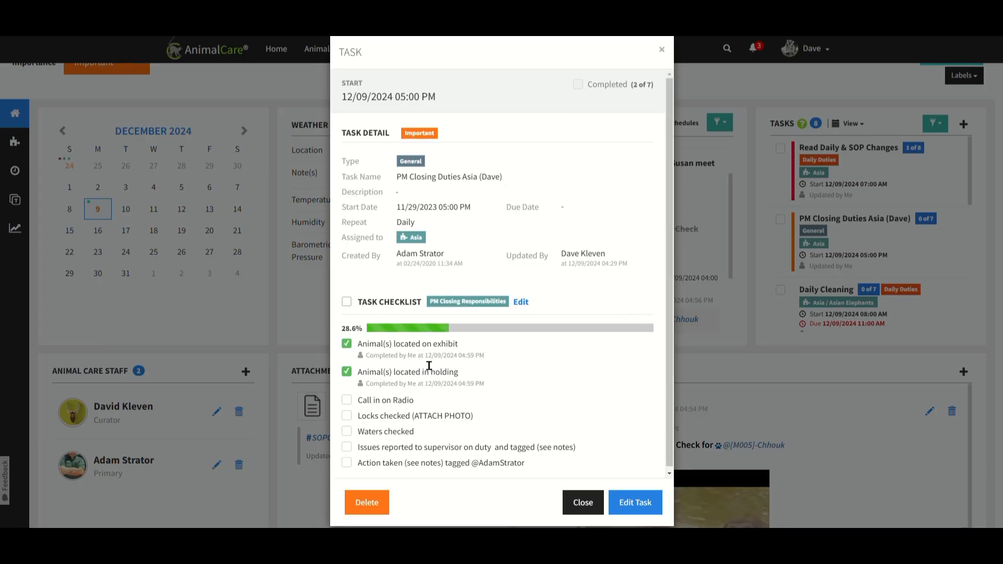
click(579, 502)
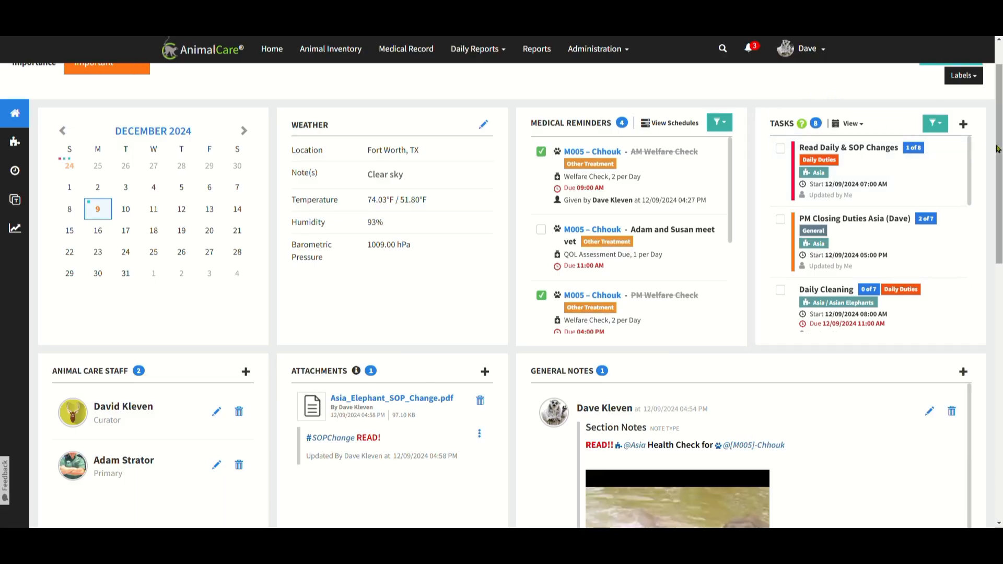
Review the checklist progress of the PM Closing Duties Asia task and close it.
scroll(925, 92, up, 1)
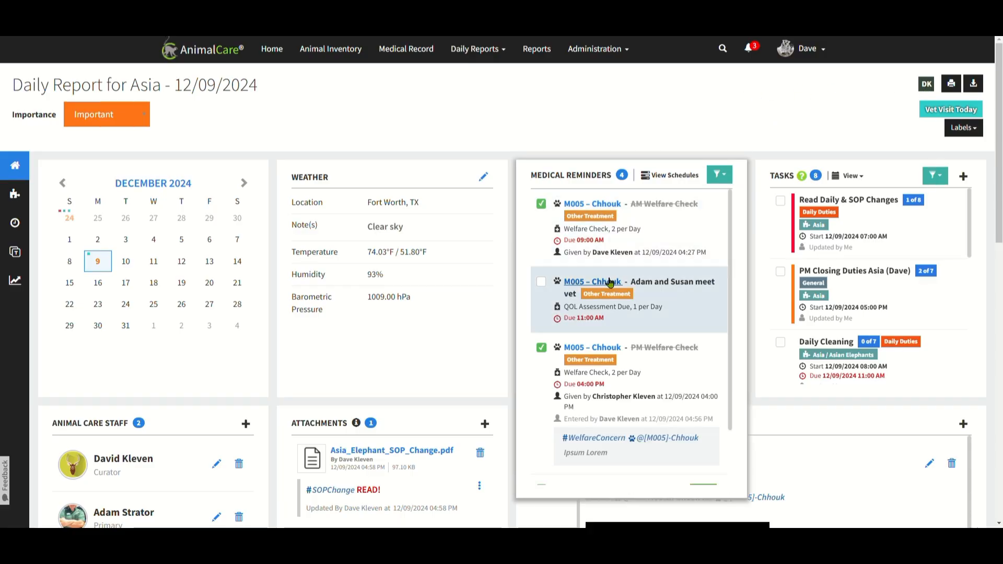
mouse_move(601, 283)
mouse_move(800, 335)
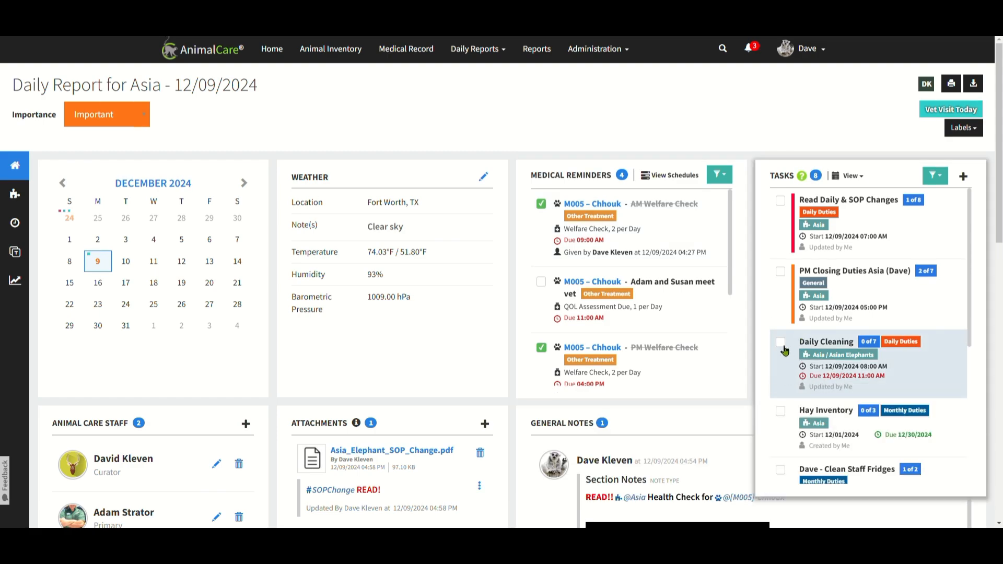
click(781, 277)
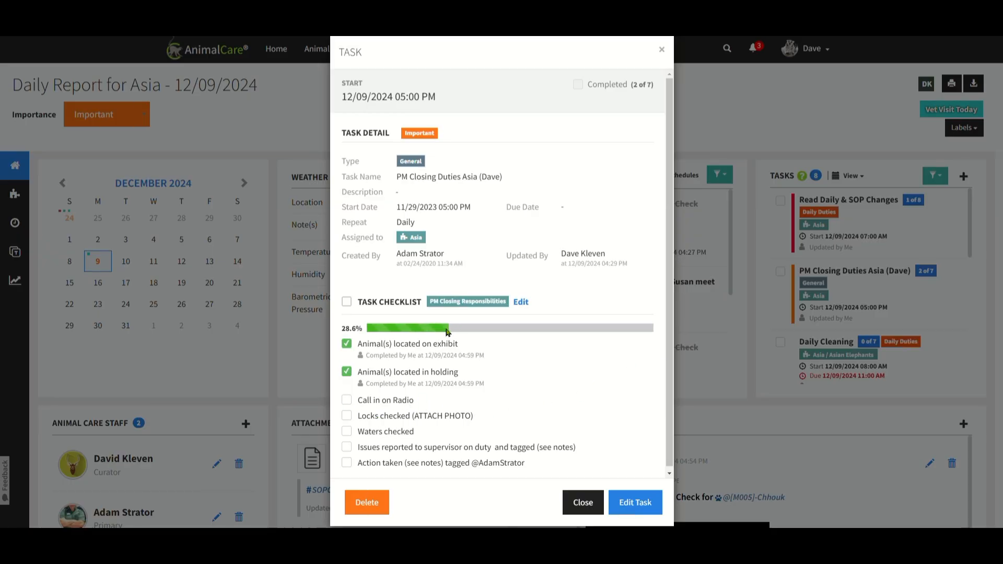
click(574, 507)
Check off all checklist items of the Daily Cleaning task at once, save the checklist and close the task.
click(821, 359)
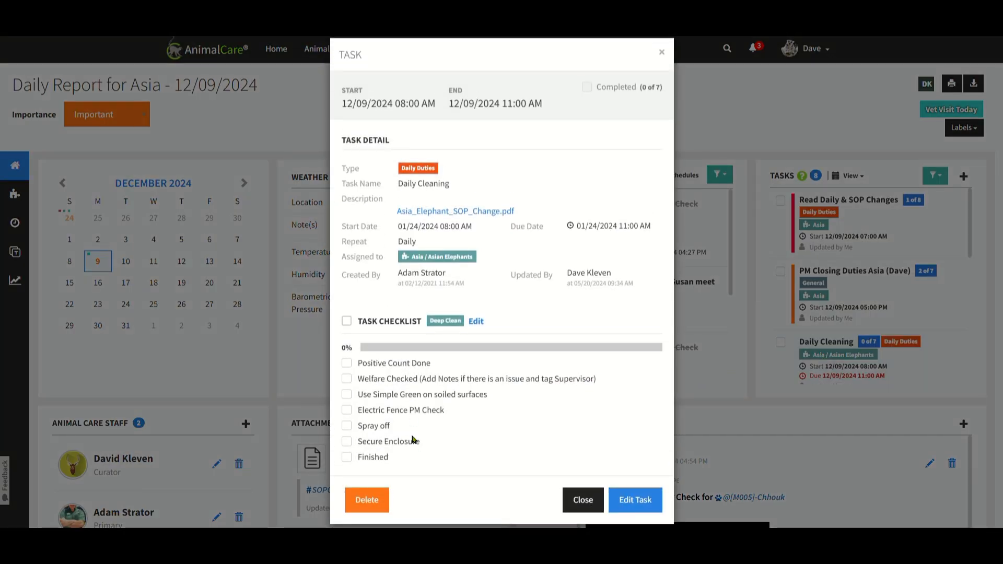
click(347, 321)
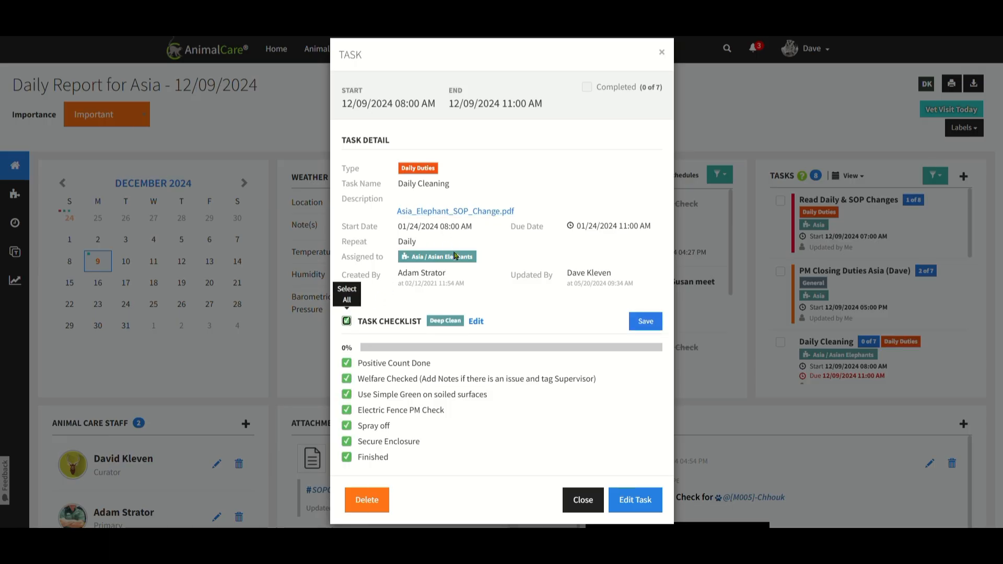
click(637, 324)
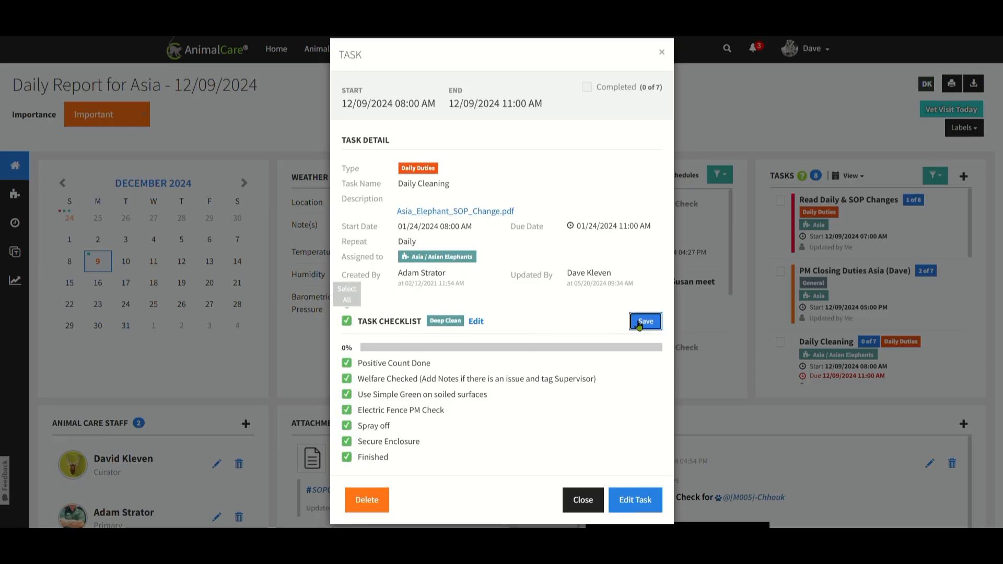
click(583, 502)
mouse_move(719, 309)
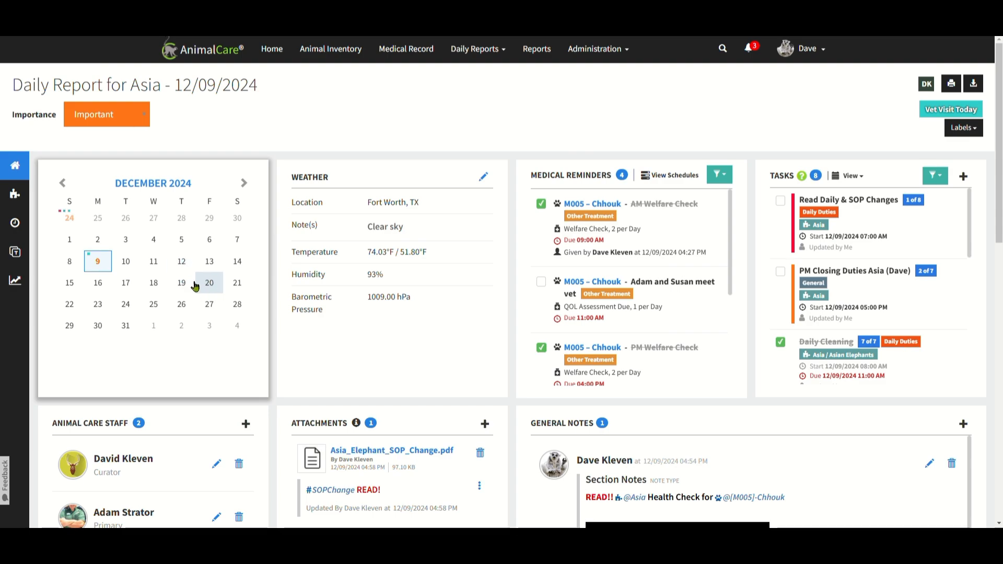
View the section's animals-only list in the section view, return to the full list and open the Asian Elephants section.
click(16, 195)
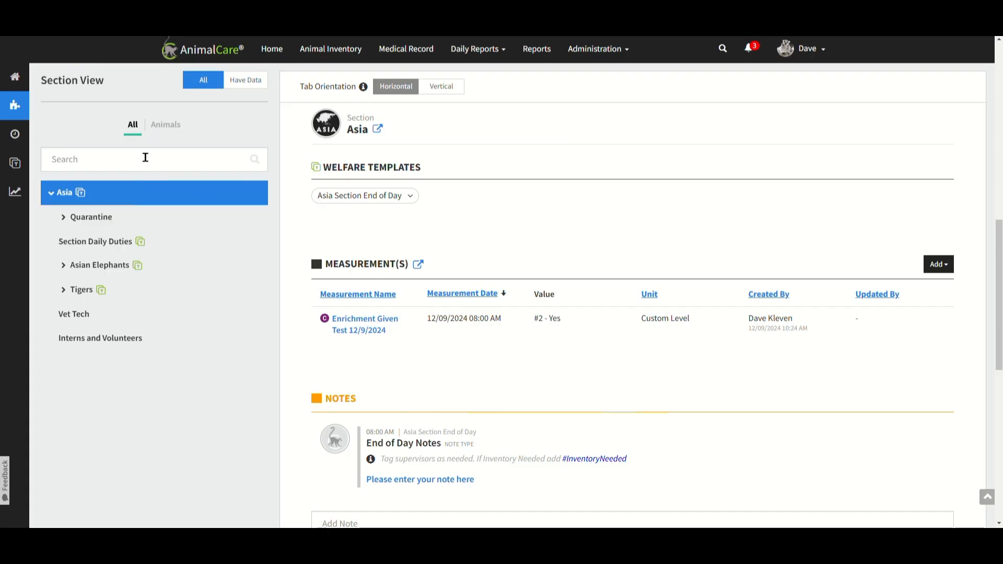
click(161, 127)
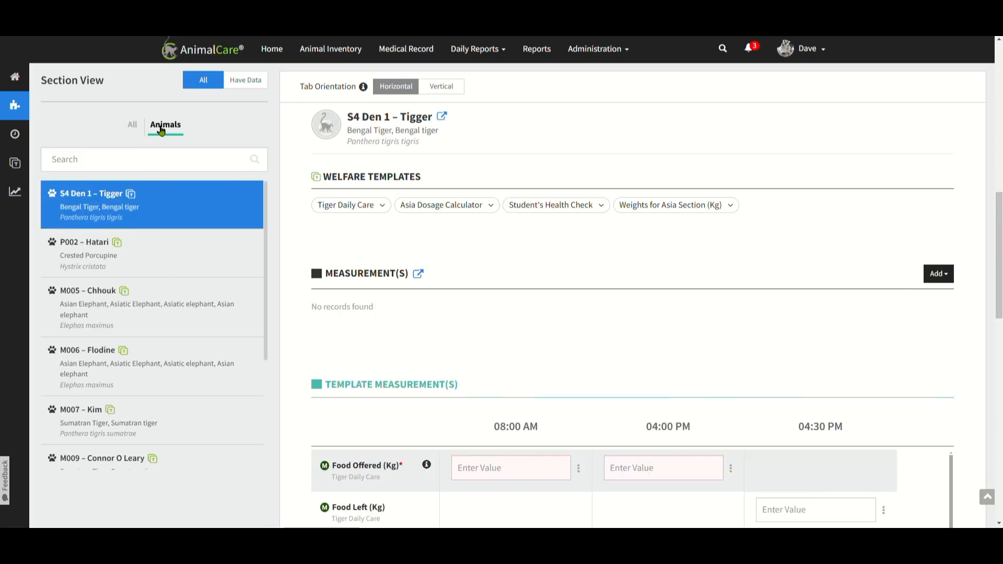
click(135, 126)
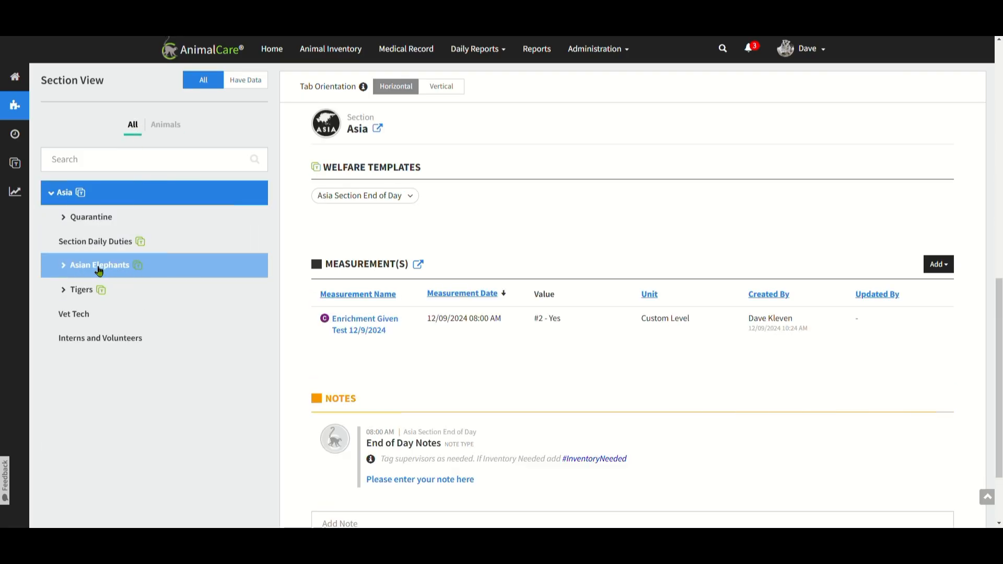
click(98, 265)
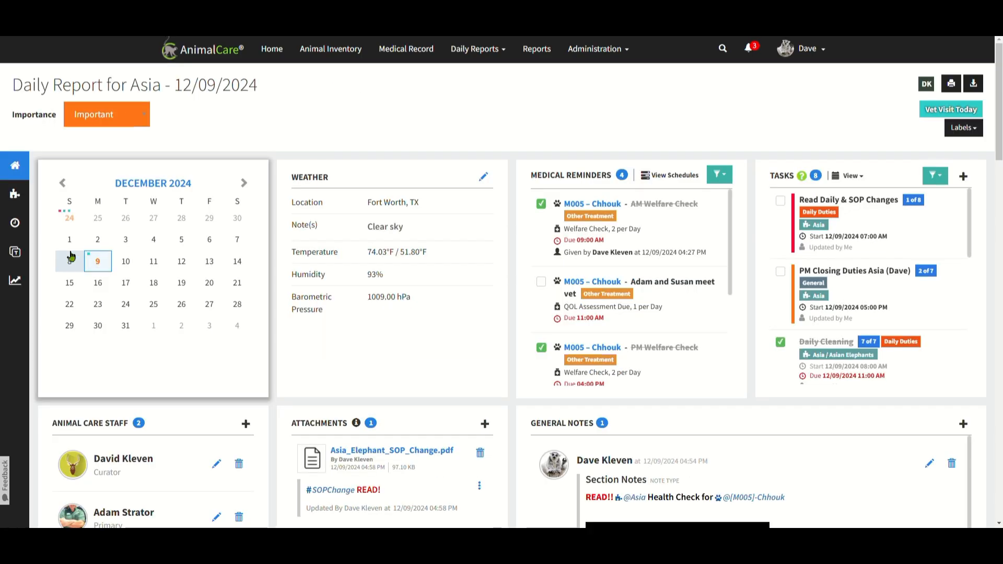
click(15, 194)
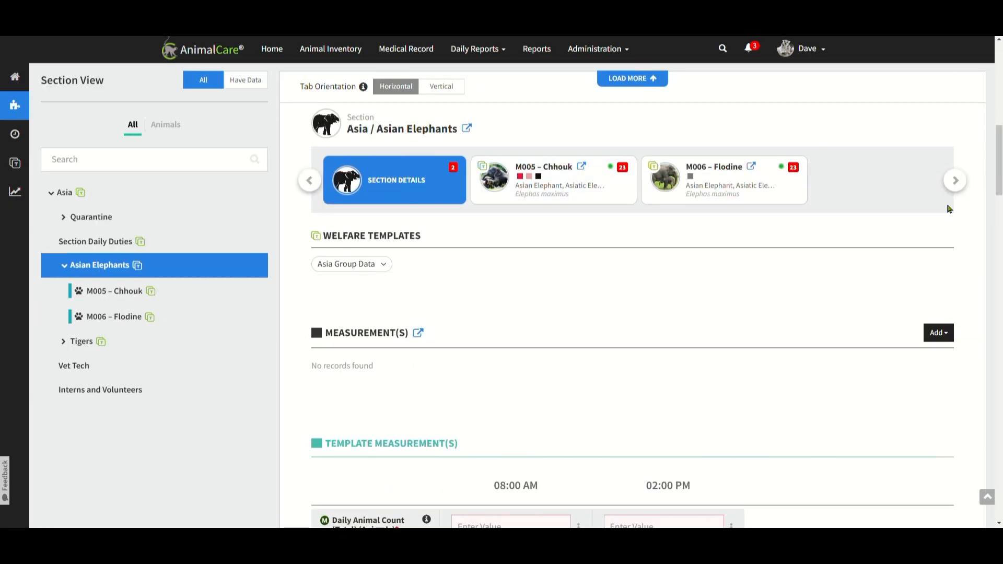
key(ctrl+minus)
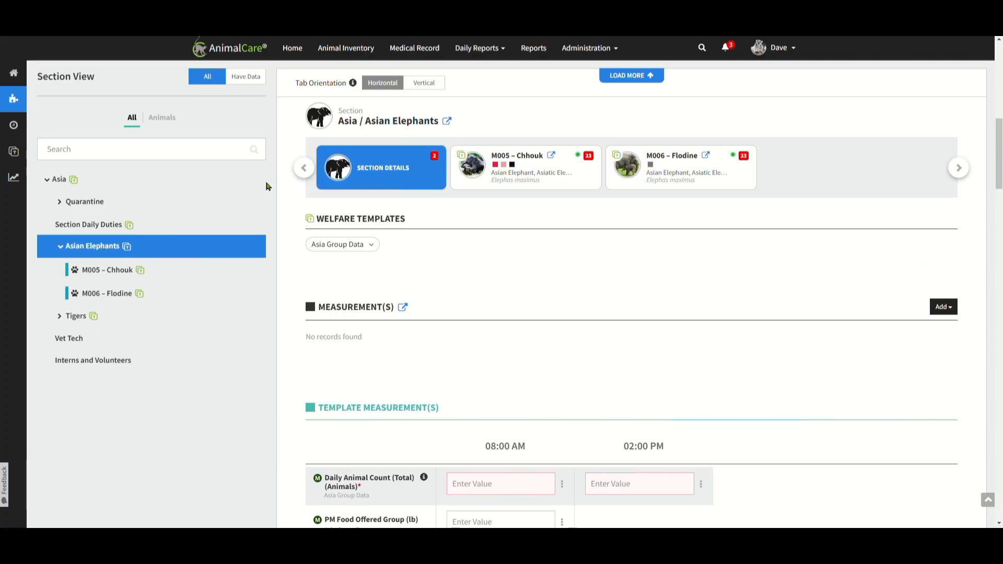
Look through the Asia section, the Asian Elephants section details, and the welfare templates and measurements of M005 – Chhouk.
click(251, 178)
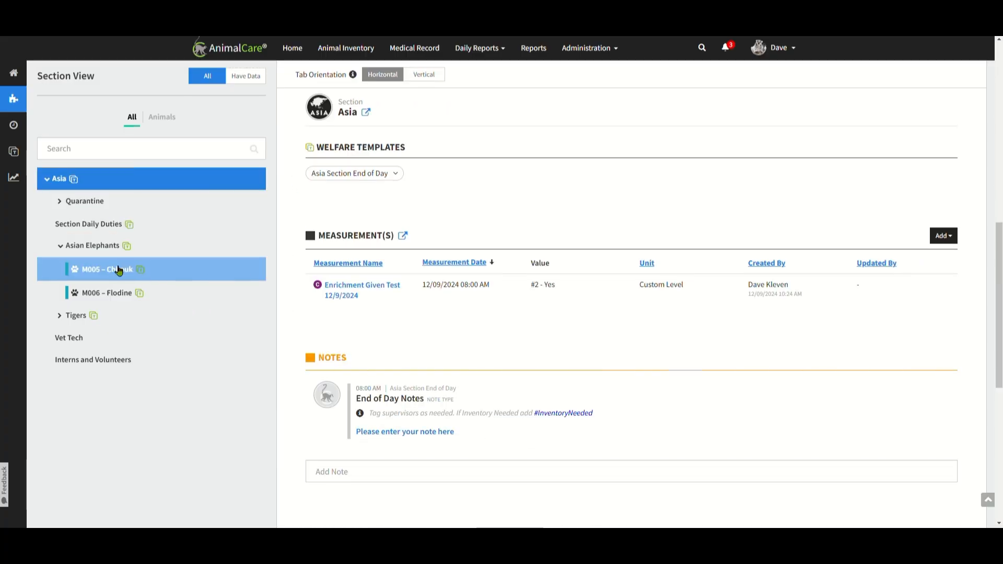
click(120, 250)
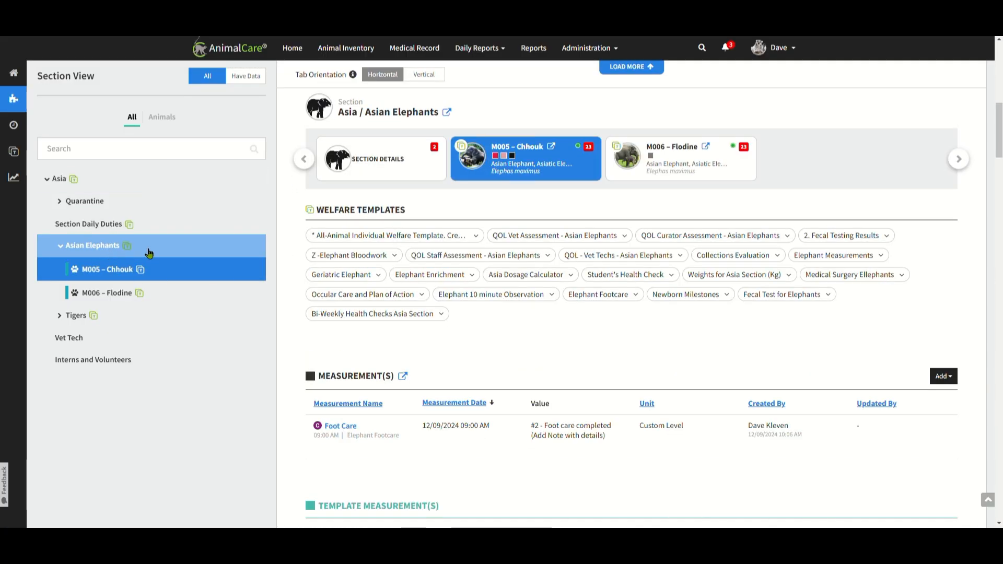
click(397, 180)
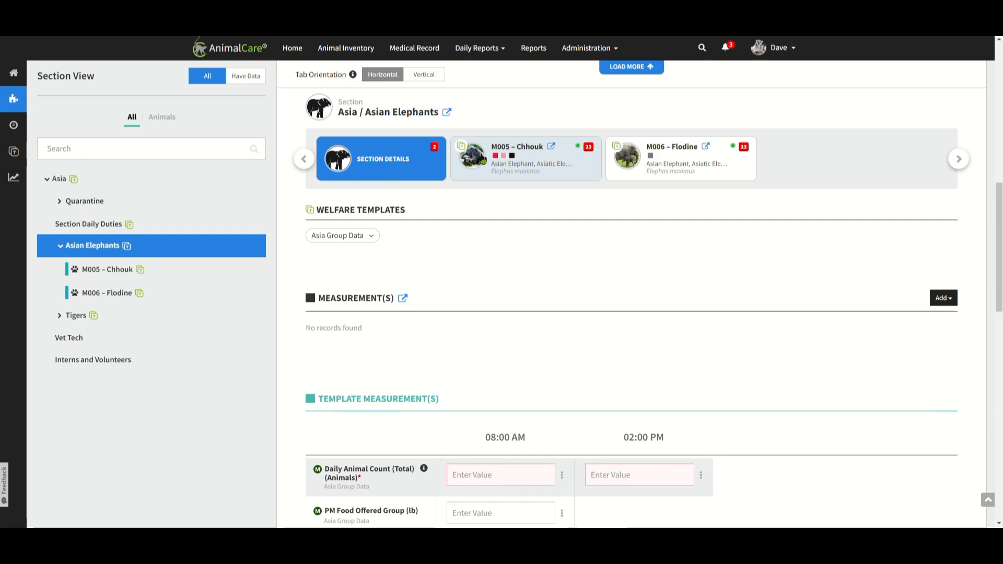
click(561, 167)
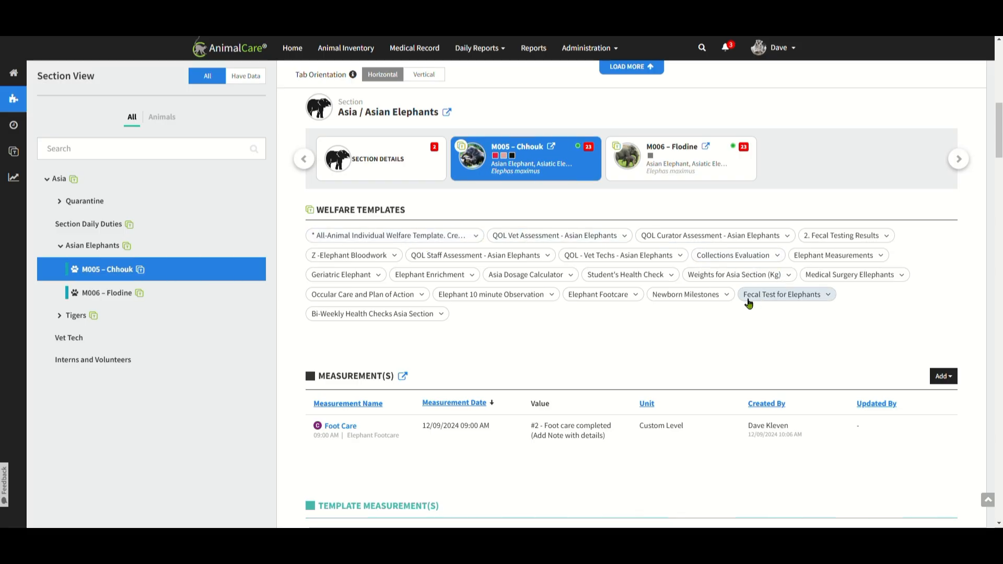
scroll(549, 392, down, 2)
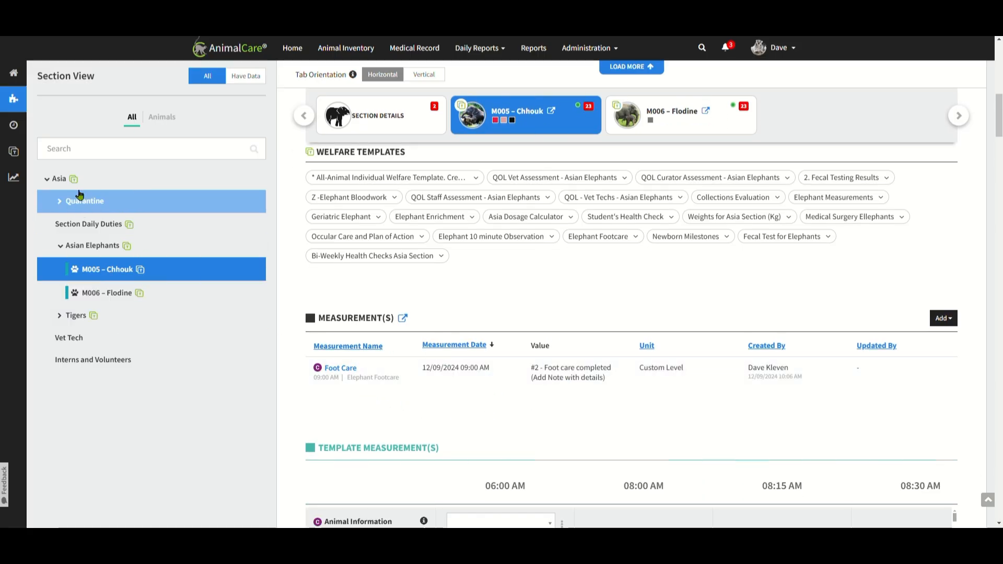
Look through the measurements and template measurements of M006 – Flodine, and open the timeline view of the daily report.
click(676, 129)
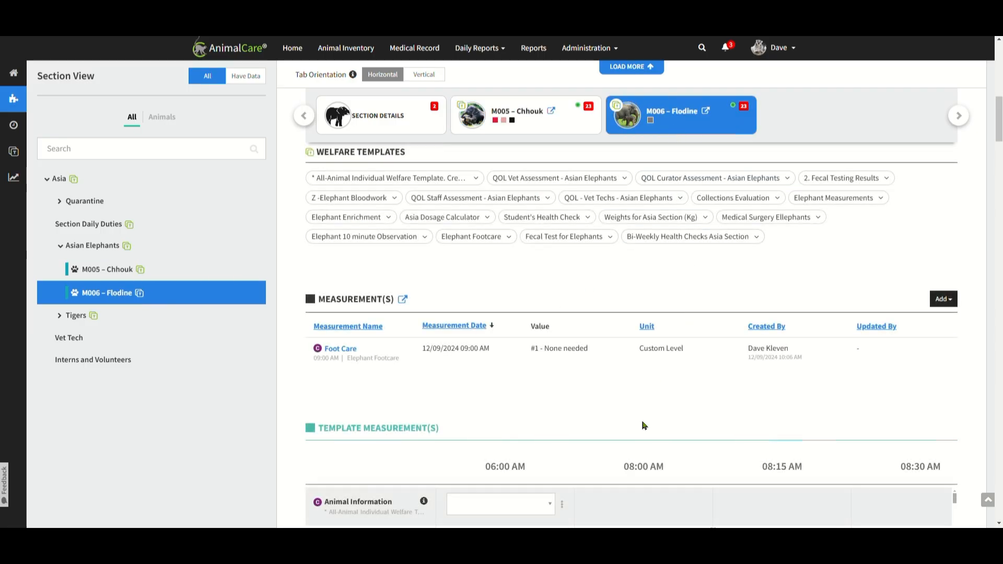
scroll(548, 483, down, 1)
scroll(587, 473, down, 1)
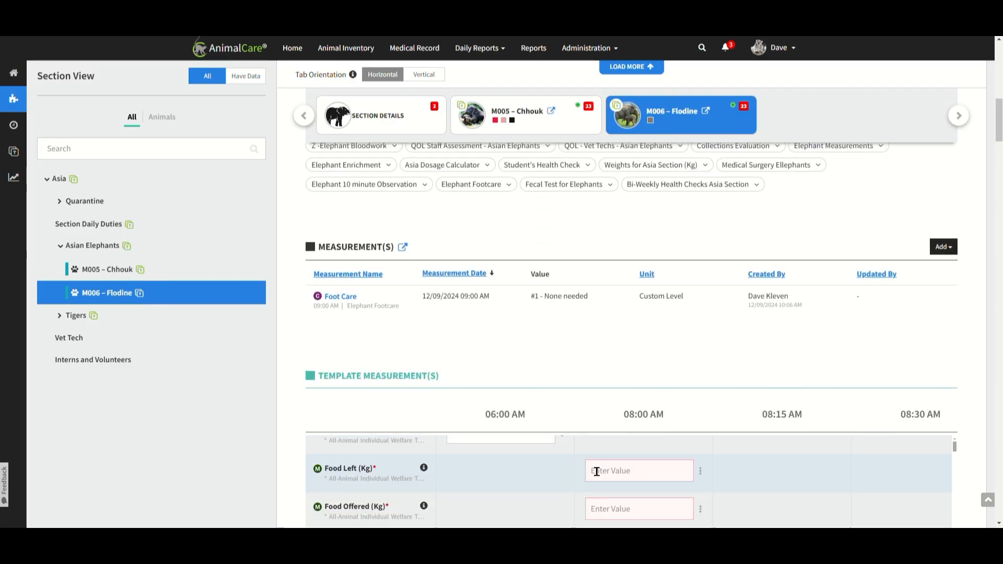
scroll(600, 461, up, 3)
scroll(829, 359, down, 2)
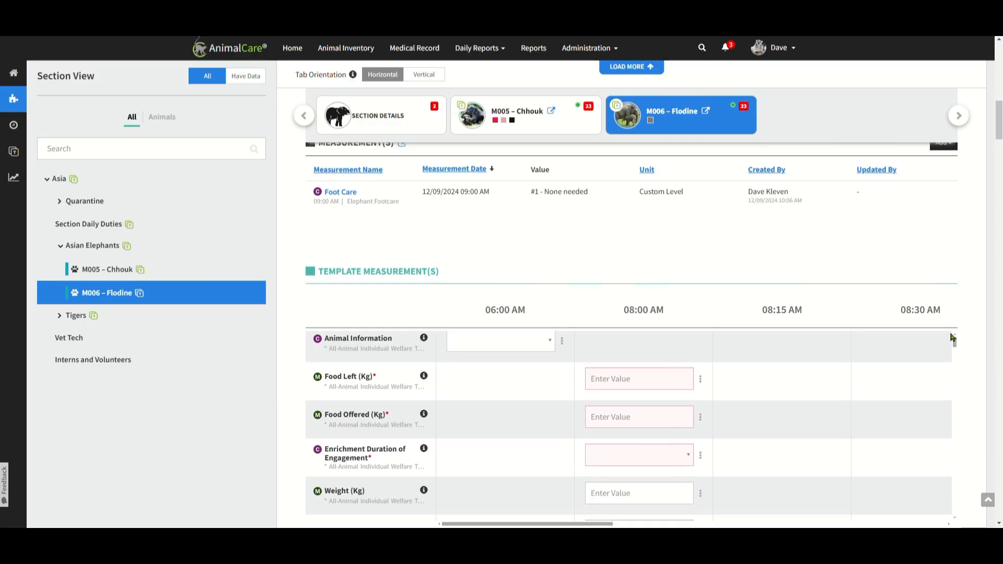
scroll(745, 397, down, 1)
scroll(742, 401, up, 1)
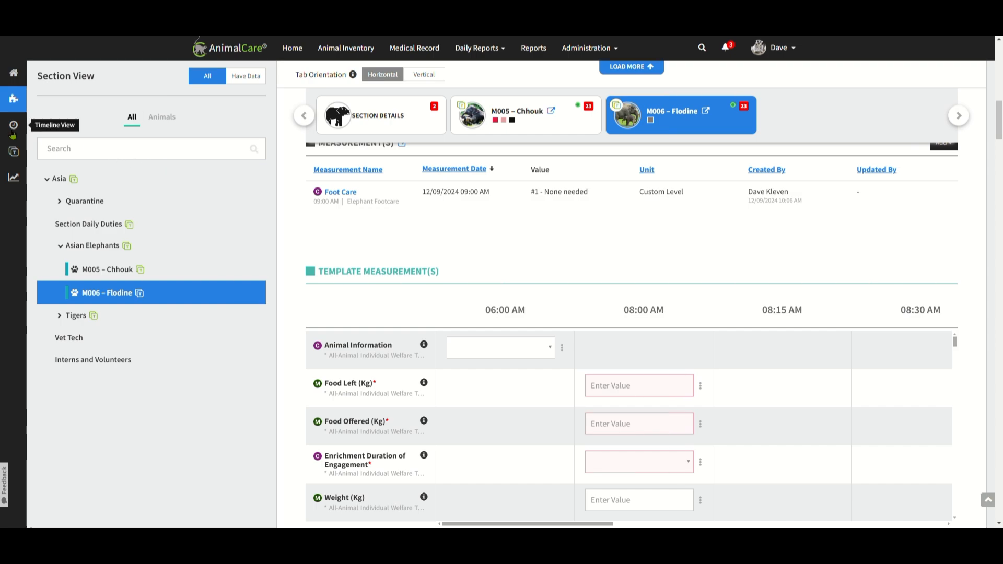
click(14, 126)
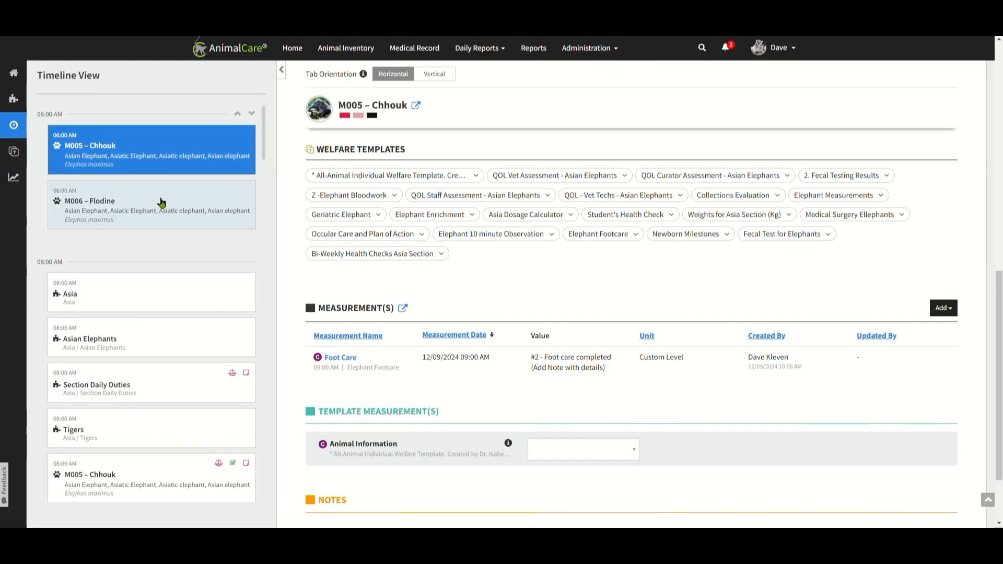
In the template view, record 08:00 AM Food Left as 0 kg for both elephants and Food Offered as 25 kg for M005 – Chhouk.
click(20, 156)
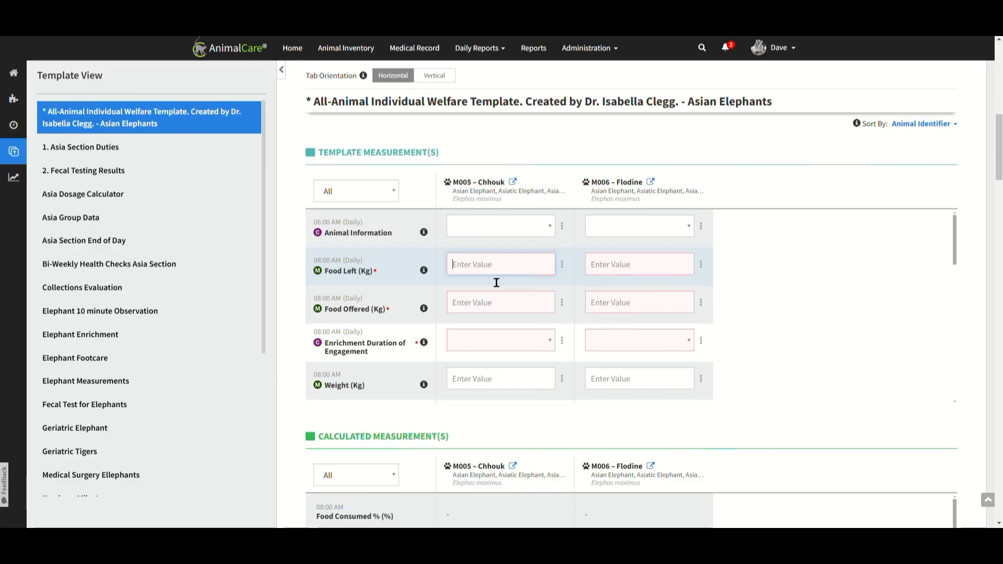
text(0)
key(Tab)
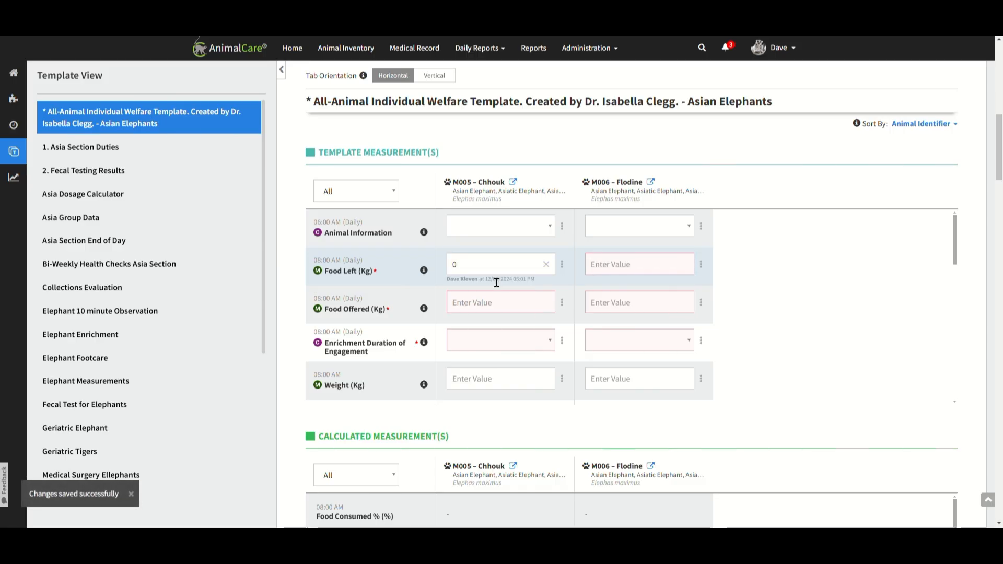
text(0)
key(Tab)
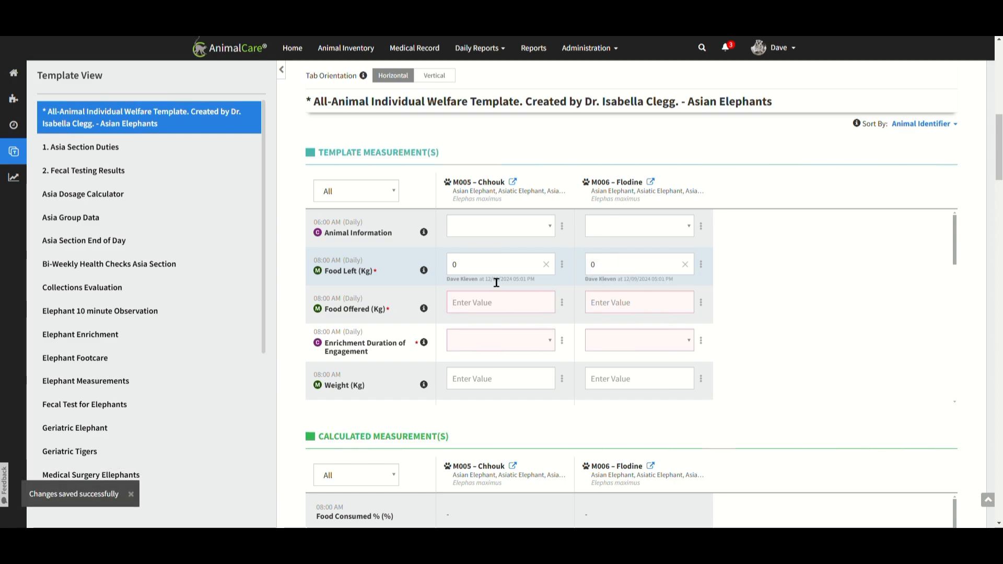
text(25)
key(Tab)
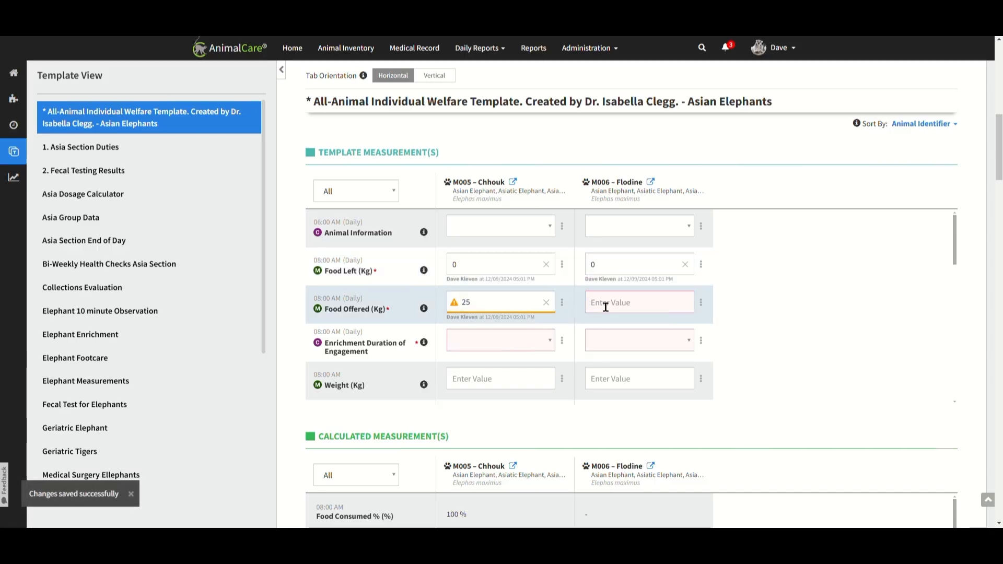
Add the measurement note "Test" to M005 – Chhouk's 08:00 AM Food Offered value and copy value and note to the entire row.
mouse_move(459, 306)
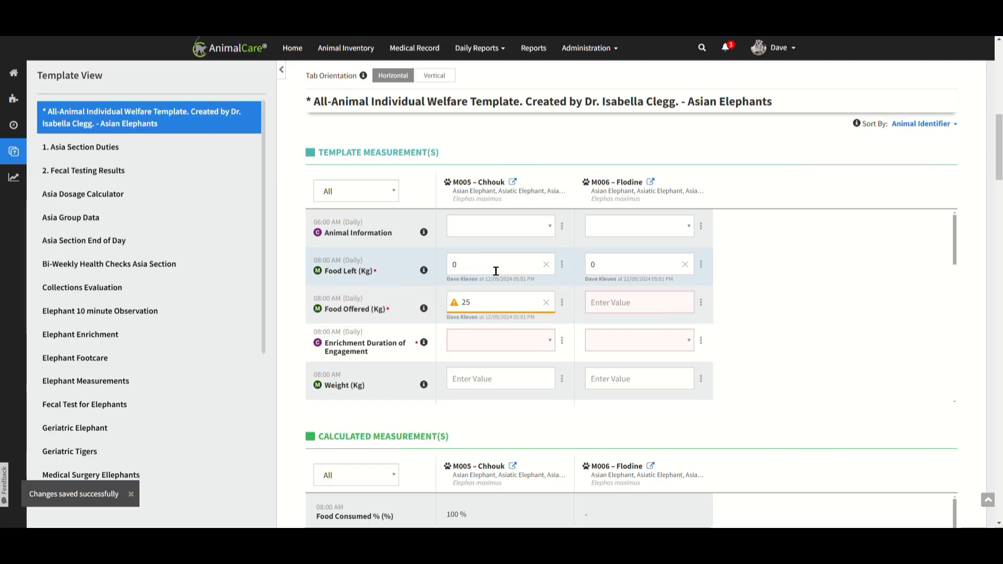
click(562, 303)
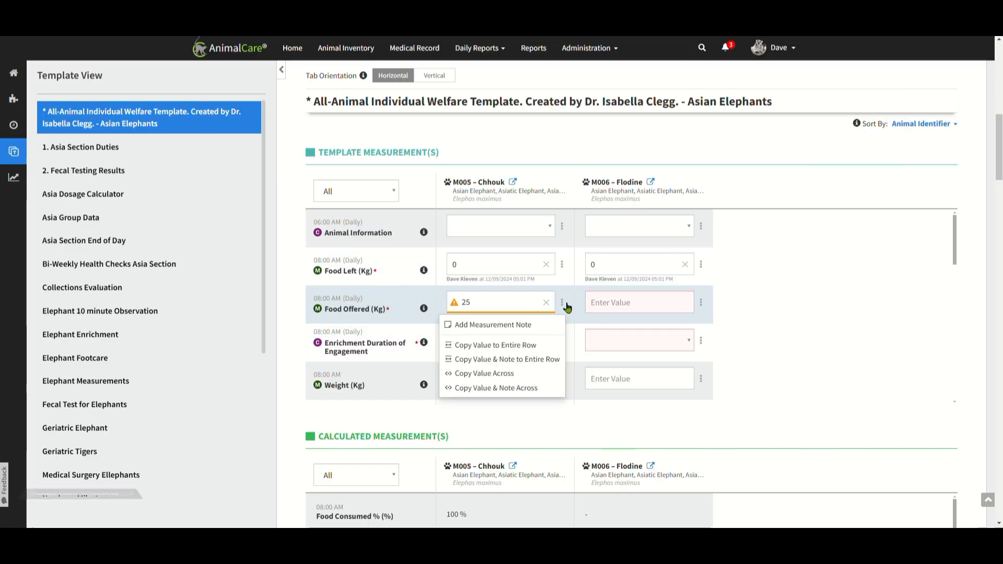
click(540, 327)
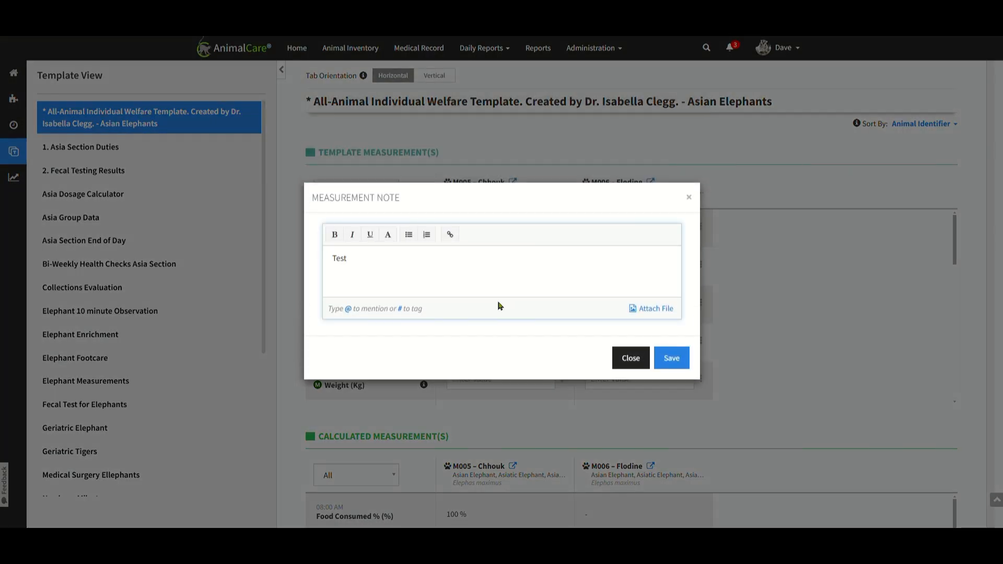
click(673, 359)
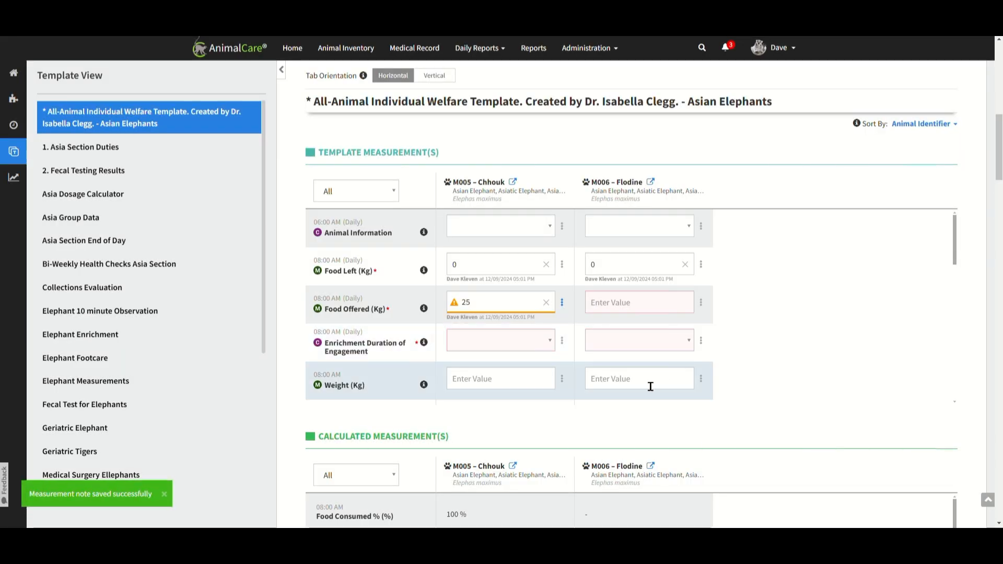
click(563, 305)
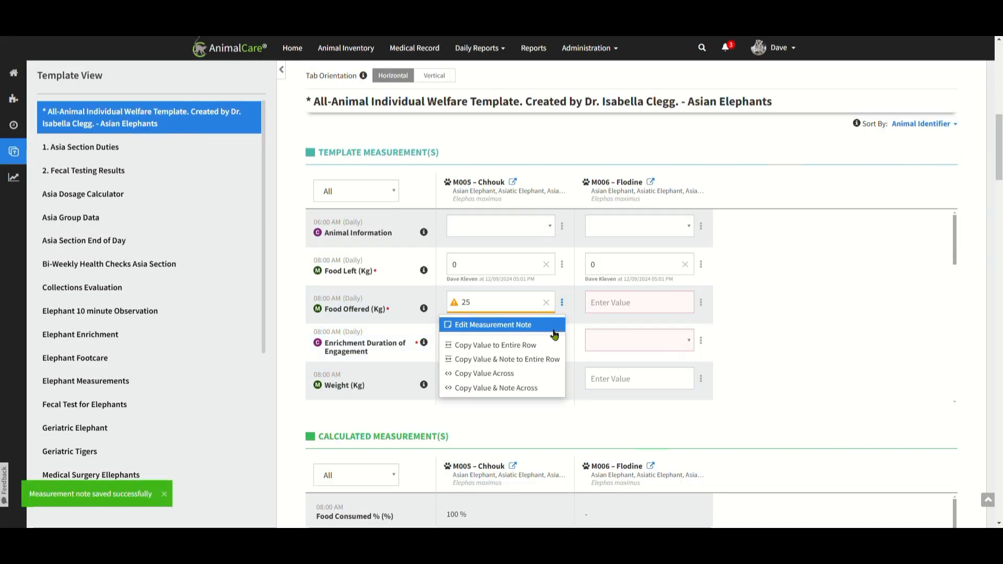
click(539, 360)
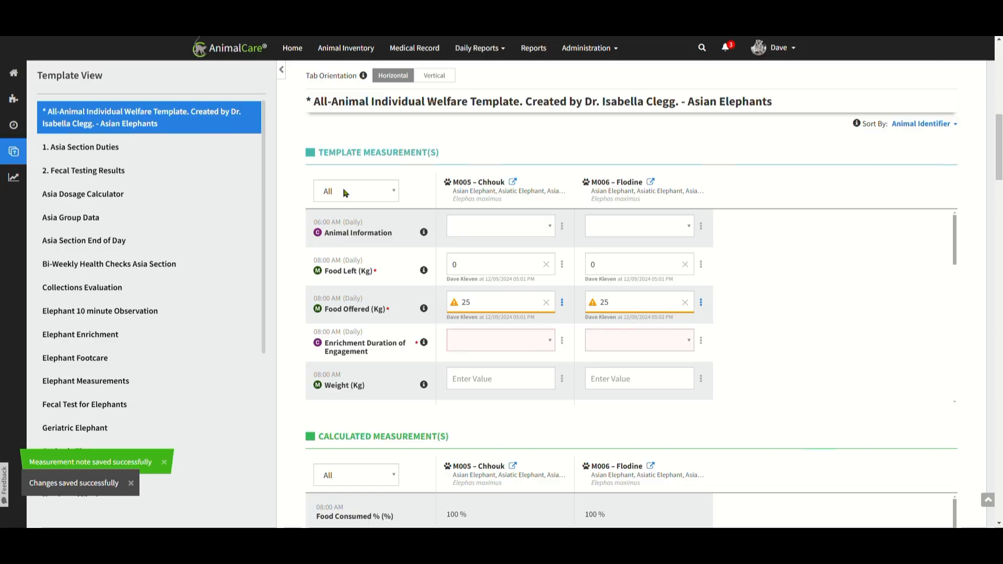
Filter the template measurements to 04:00 PM and record Food Left 0 kg and Food Offered 75 kg for both elephants.
click(392, 194)
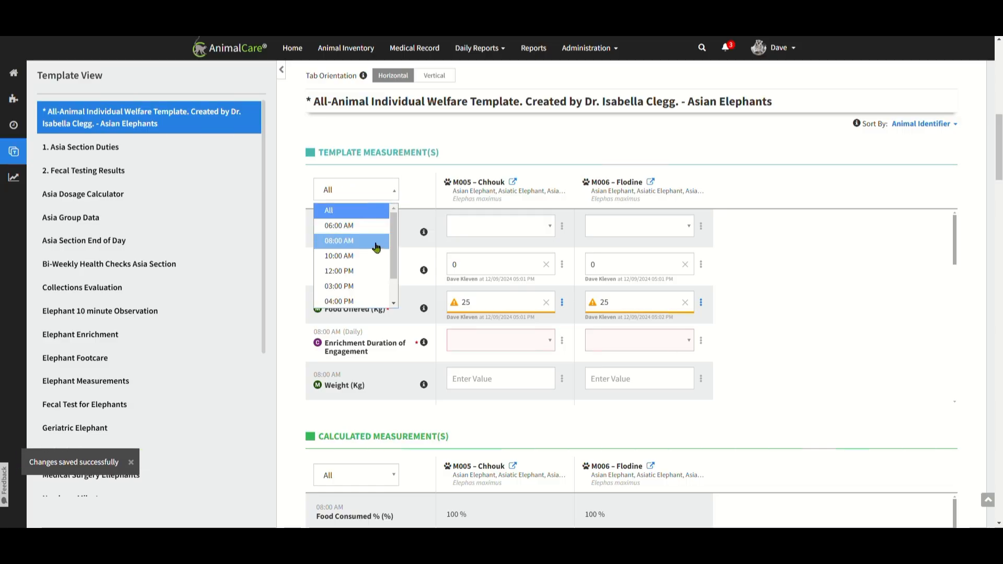
click(368, 302)
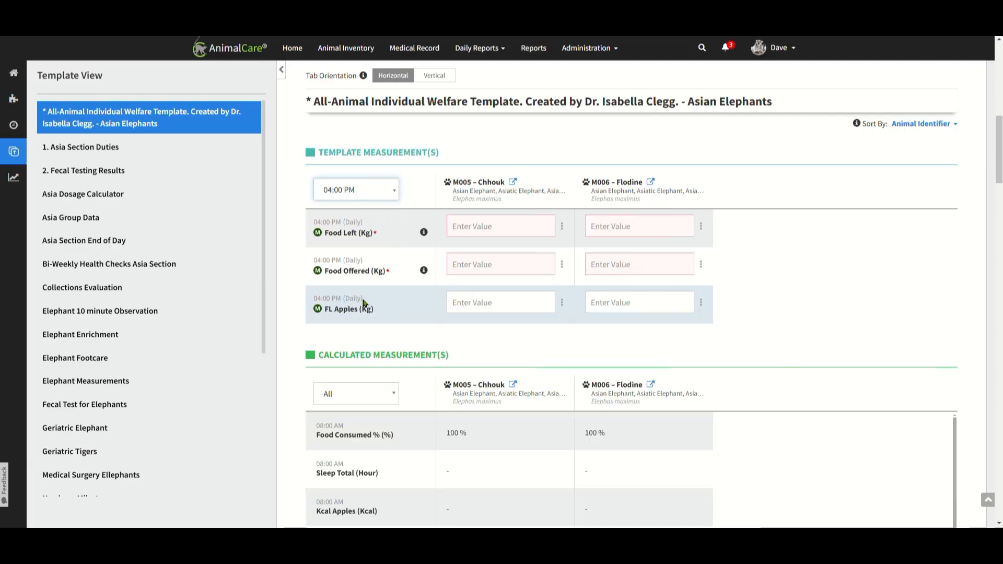
click(527, 230)
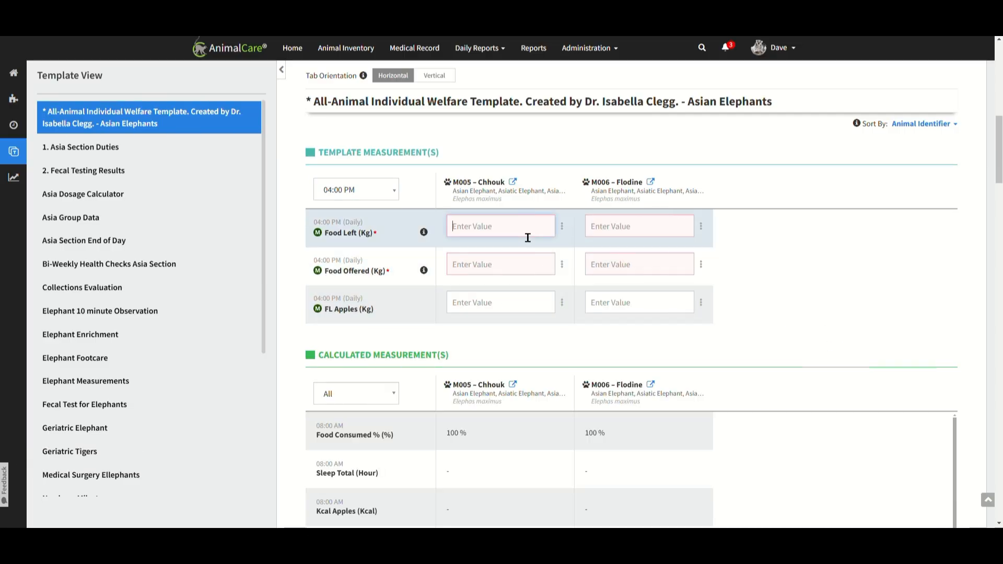
text(0)
key(Tab)
text(0)
key(Tab)
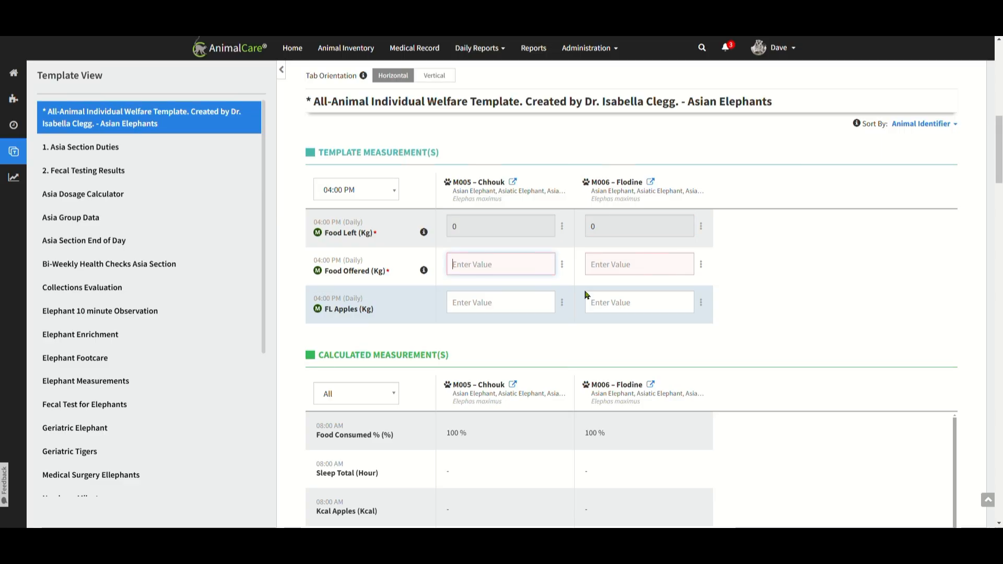
text(75)
key(Tab)
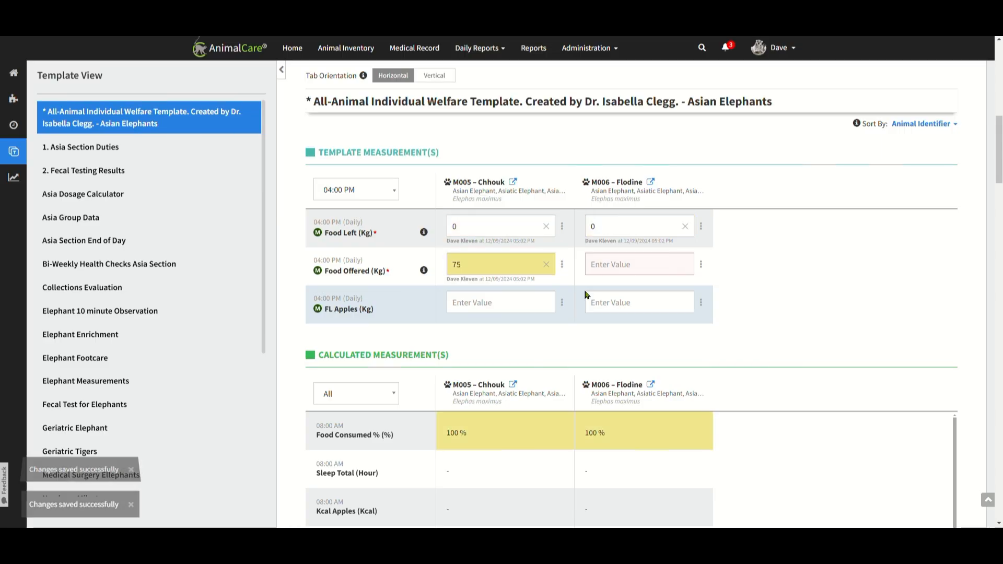
text(75)
key(Tab)
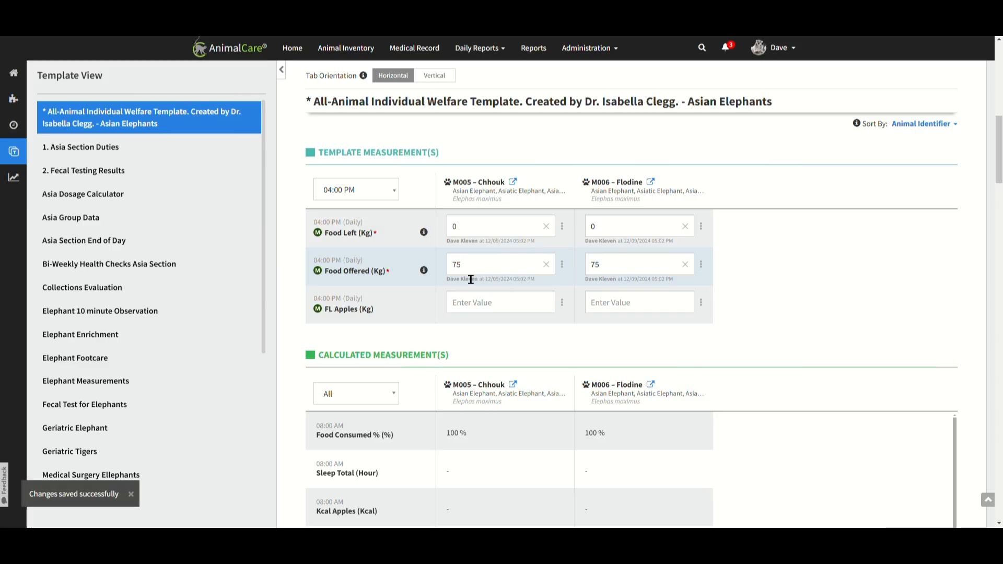
Check the guidance for Food Left and set the template measurements' time filter back to All.
mouse_move(424, 232)
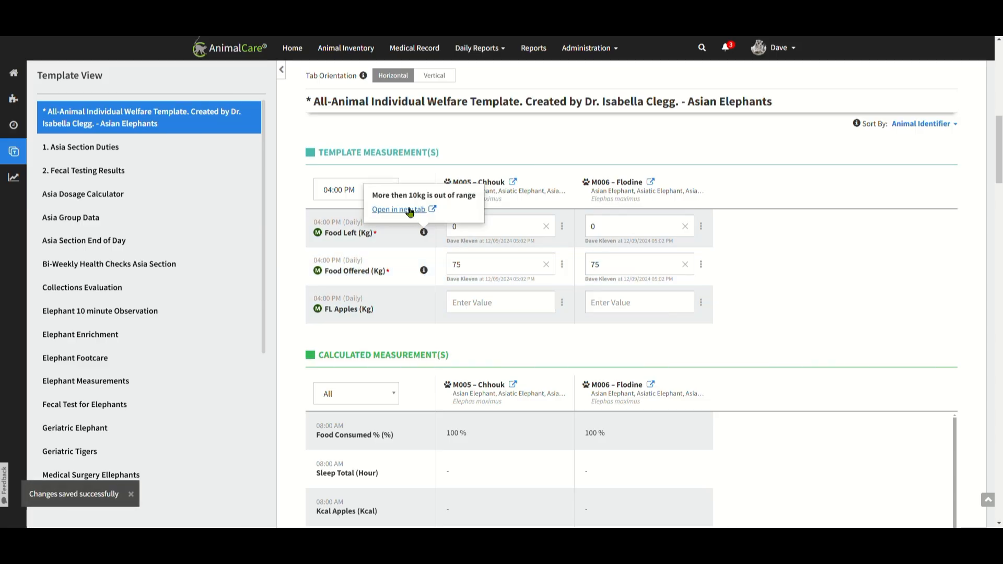
click(387, 195)
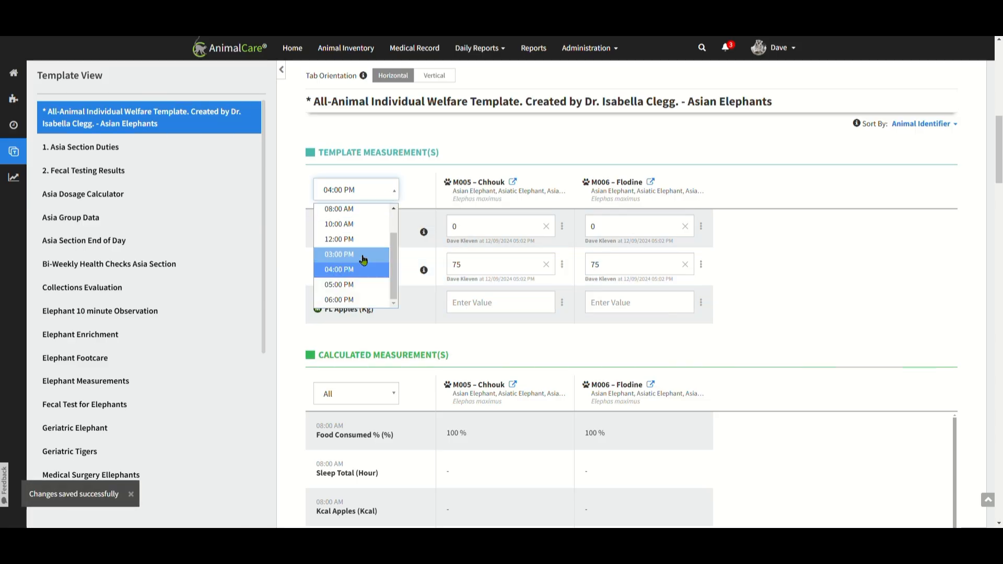
scroll(345, 235, up, 2)
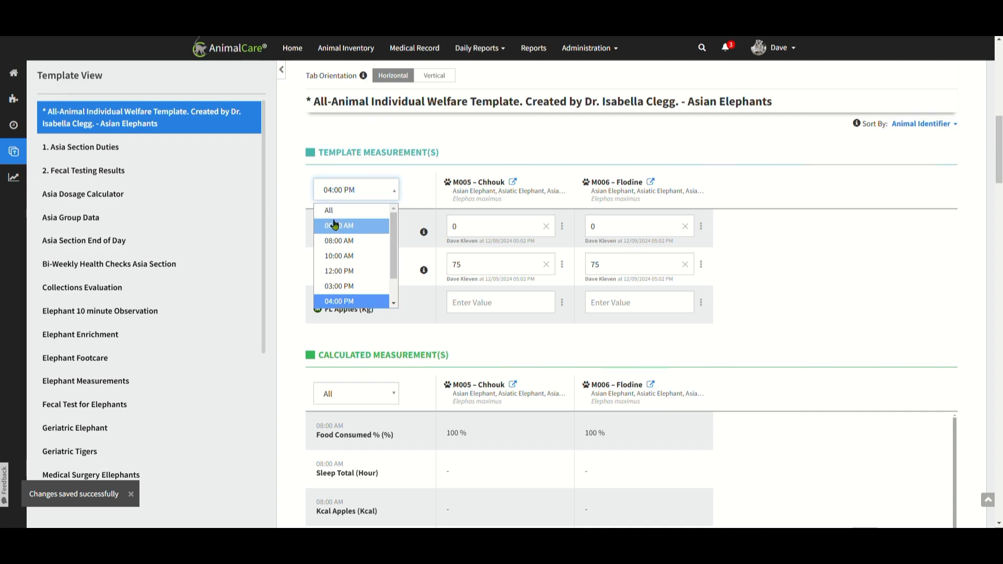
click(334, 211)
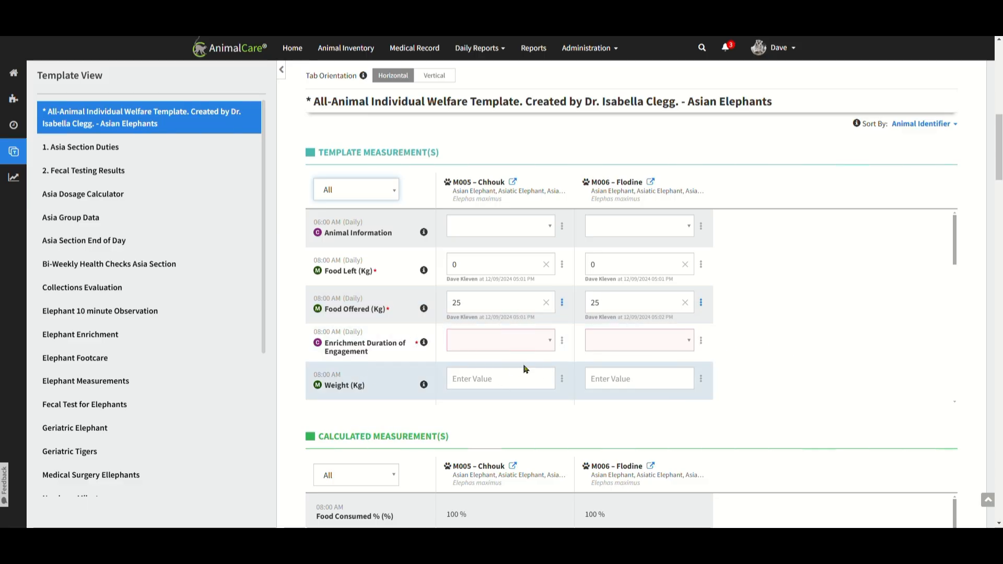
Look through the welfare template's remaining measurements, calculated measurements and template checklist for both elephants.
scroll(654, 366, down, 3)
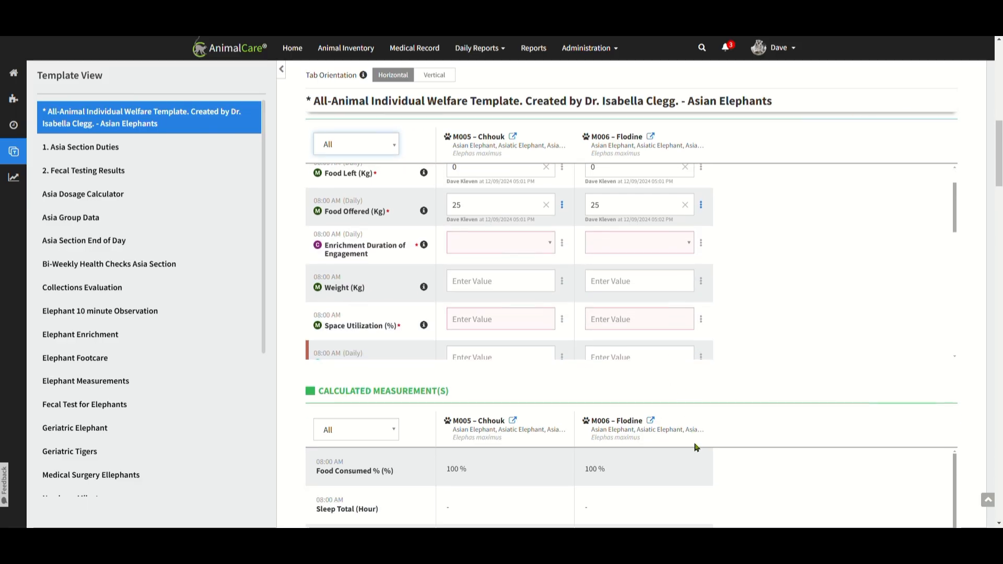
scroll(705, 445, down, 4)
scroll(826, 407, up, 3)
scroll(971, 460, down, 1)
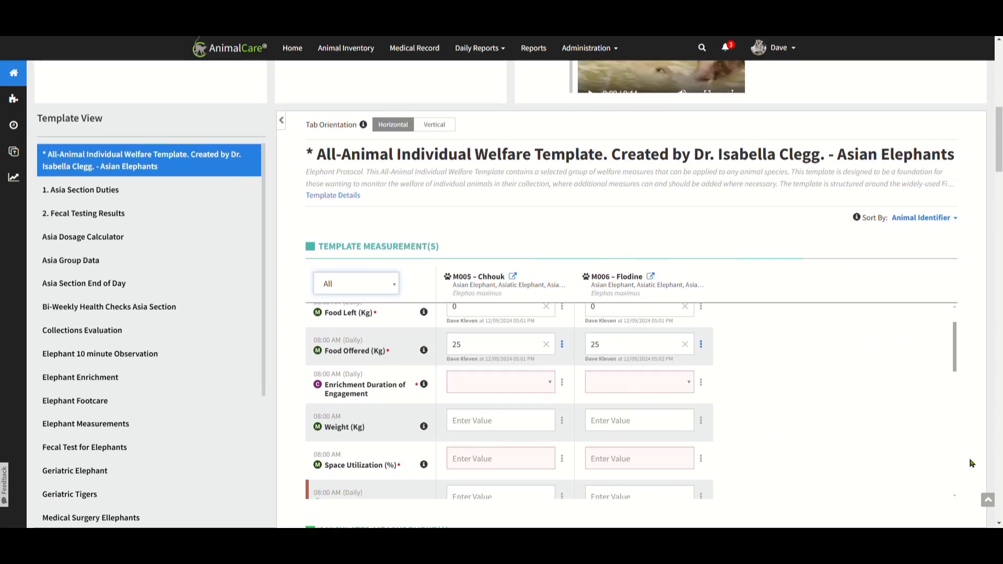
scroll(941, 464, down, 2)
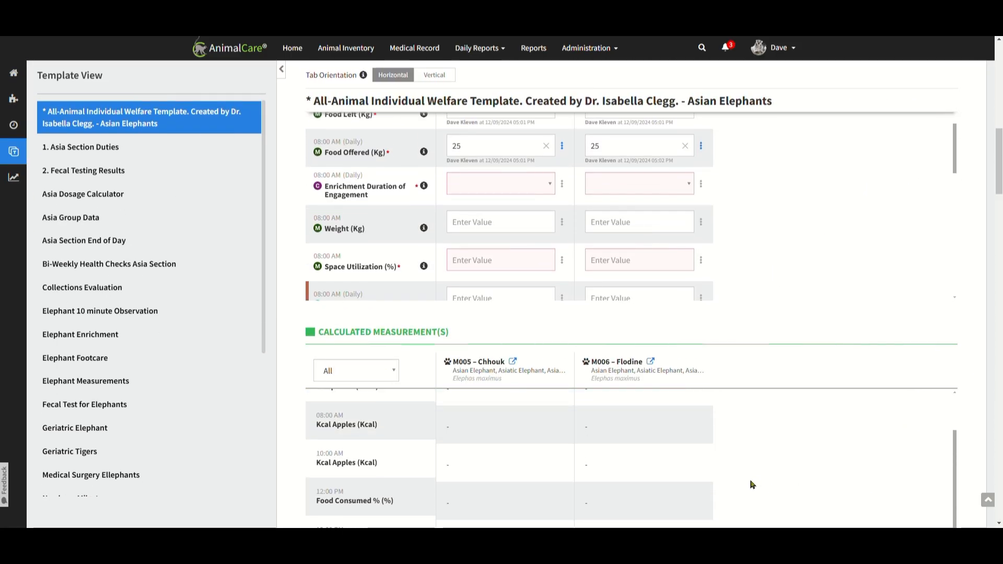
scroll(753, 485, up, 5)
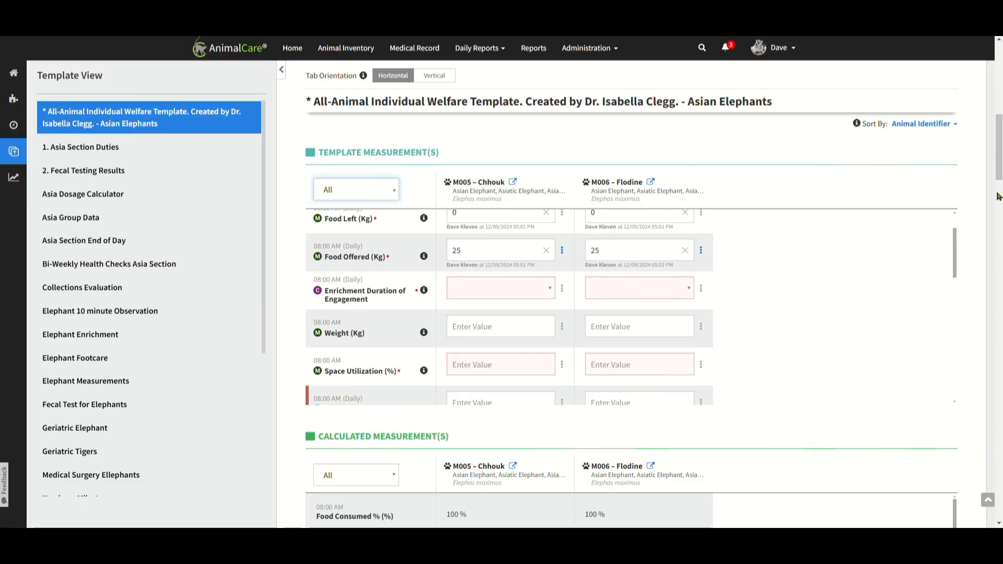
drag(1000, 150, 999, 189)
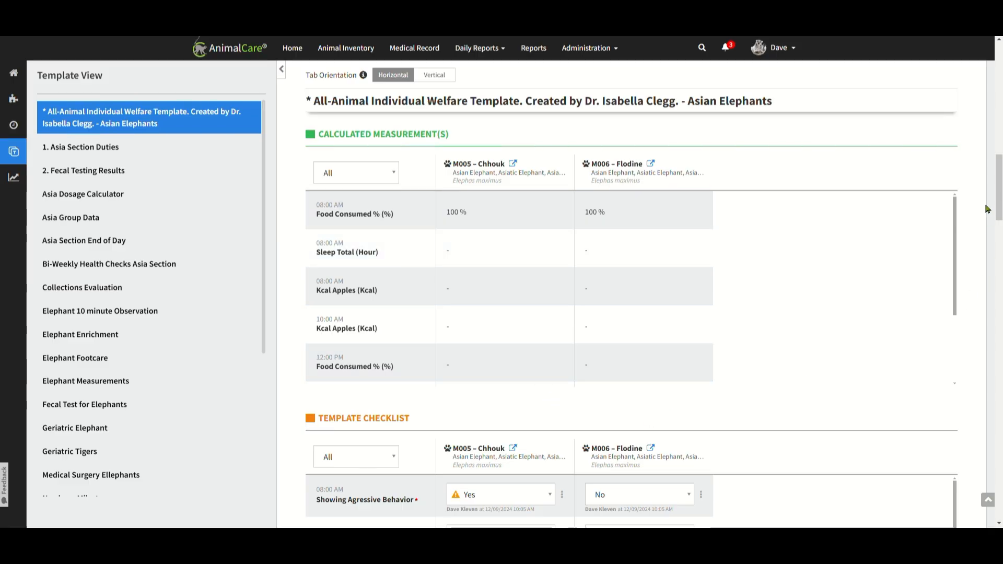
drag(993, 201, 992, 256)
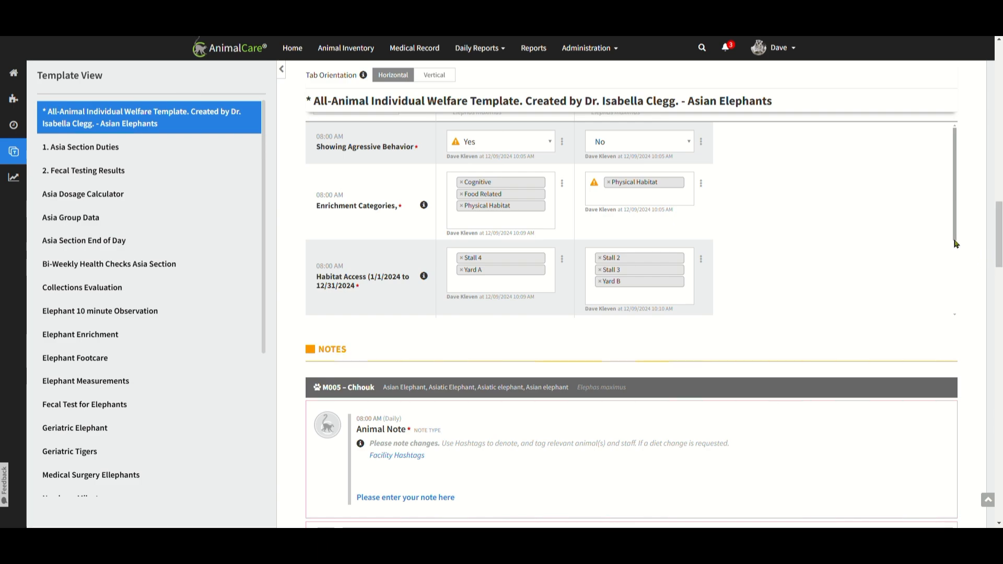
scroll(958, 243, down, 1)
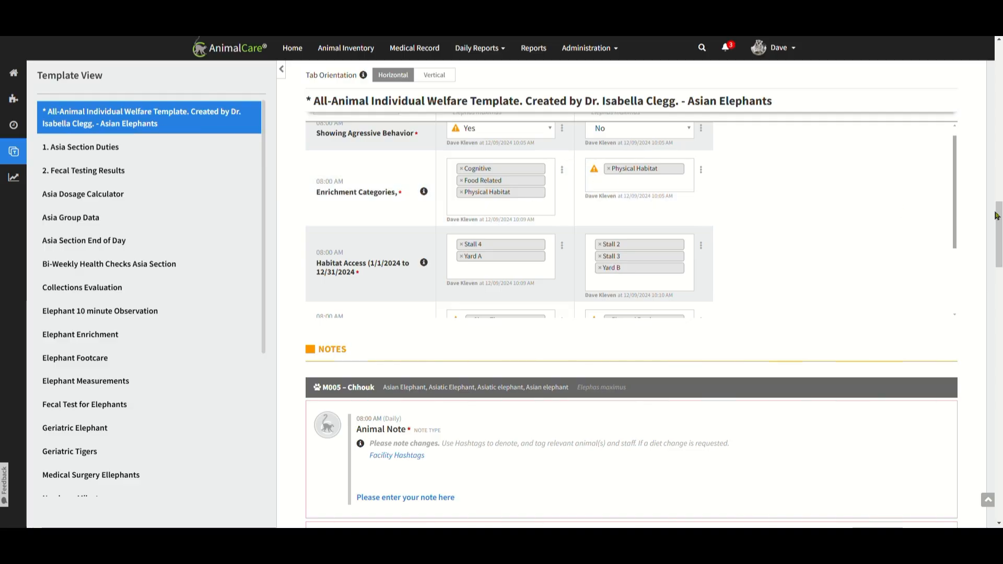
Enter "Test" under Medical in the 08:00 AM Animal Note of M005 – Chhouk and save the note.
drag(997, 216, 1002, 245)
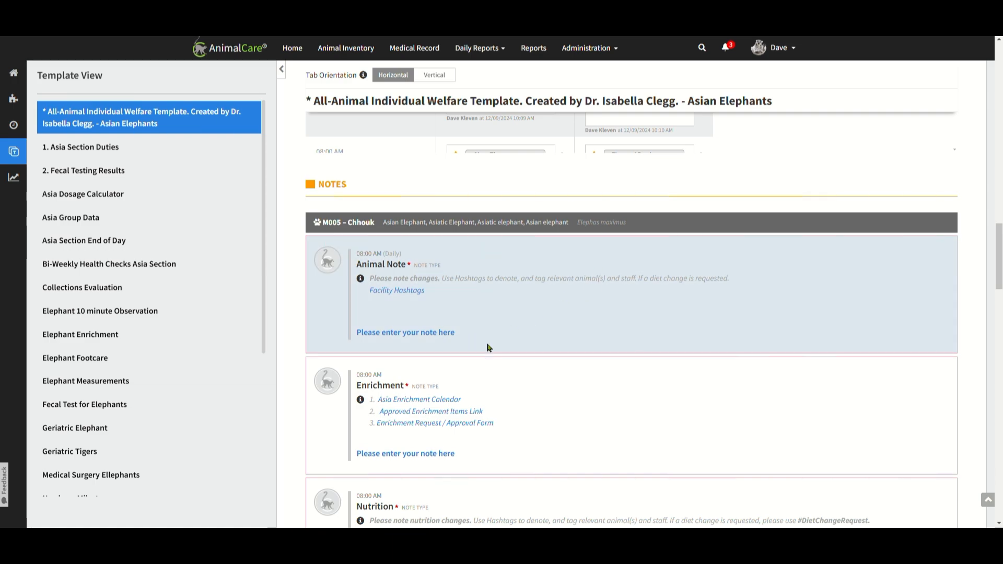
click(421, 333)
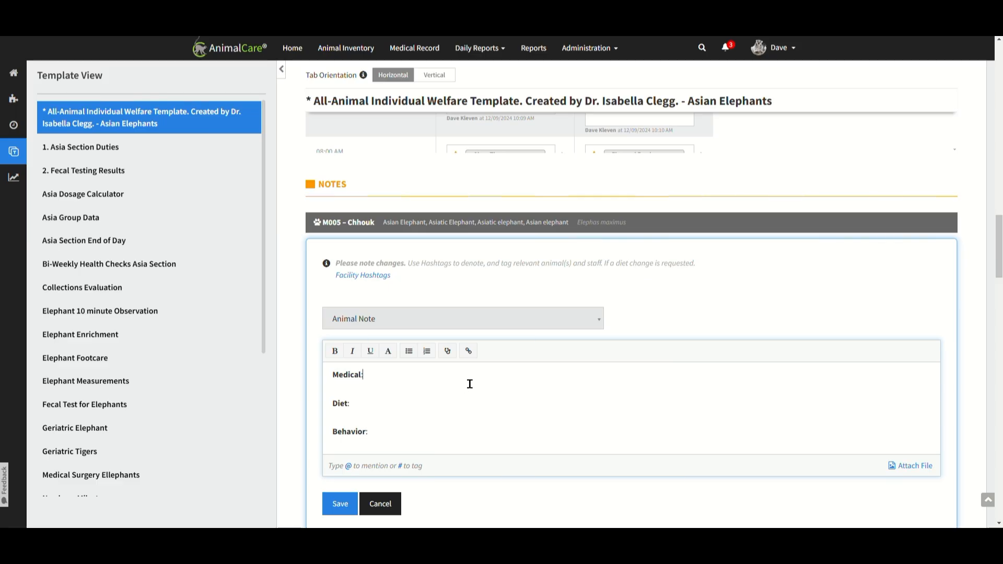
text(Test)
click(341, 504)
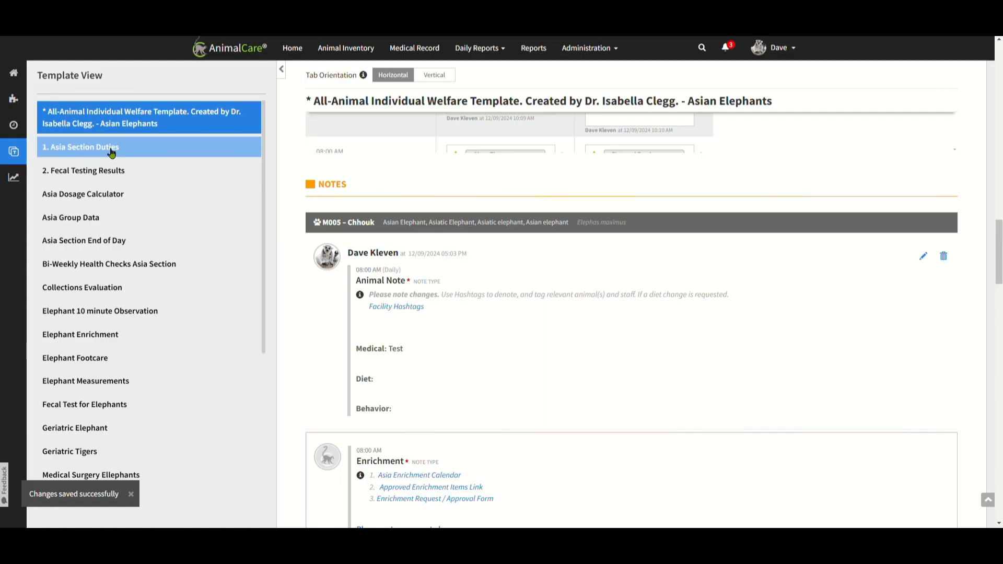
In the 2. Fecal Testing Results template, record Fecal Results #1 - NOS for M005 – Chhouk and copy the value to the entire row.
click(117, 170)
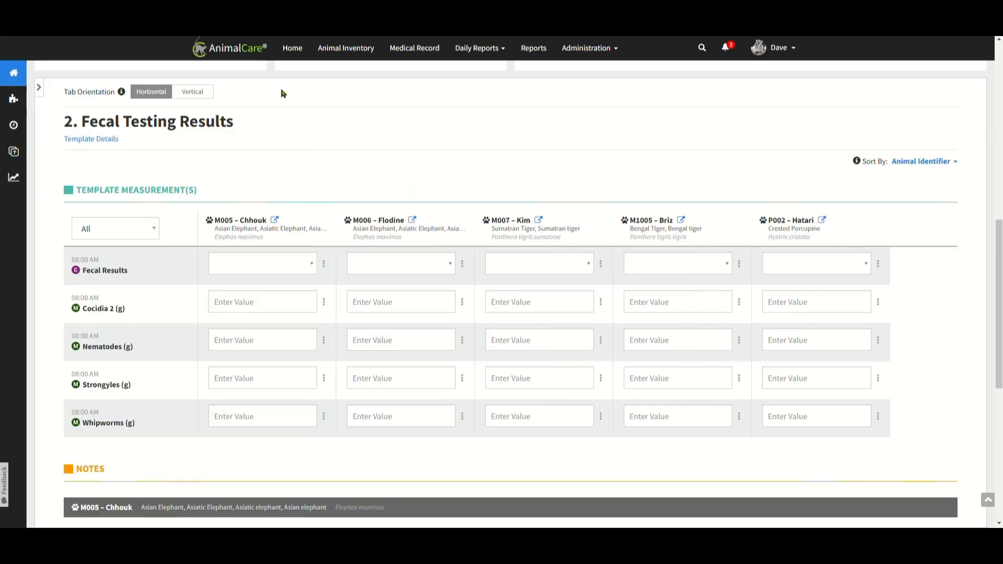
click(282, 91)
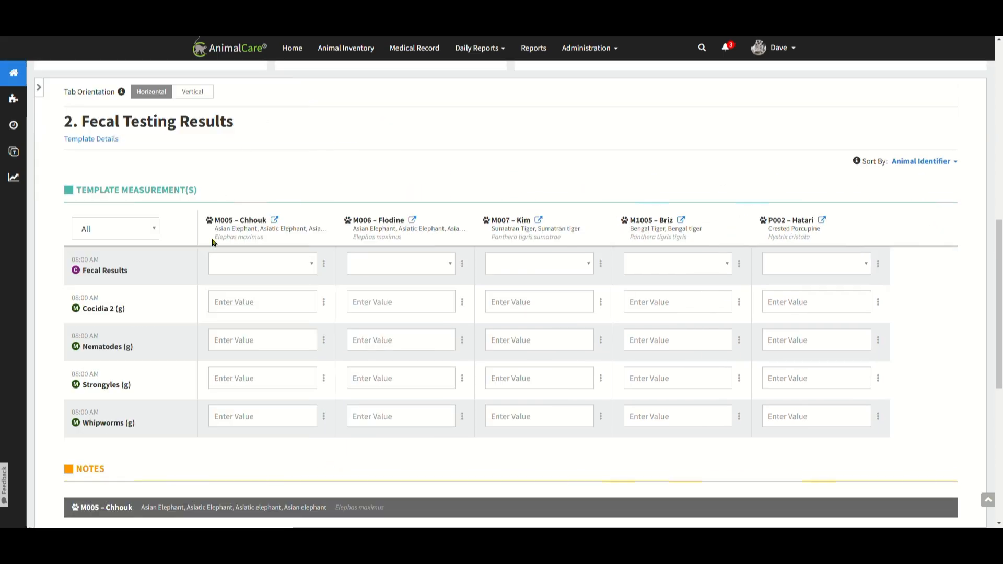
click(287, 265)
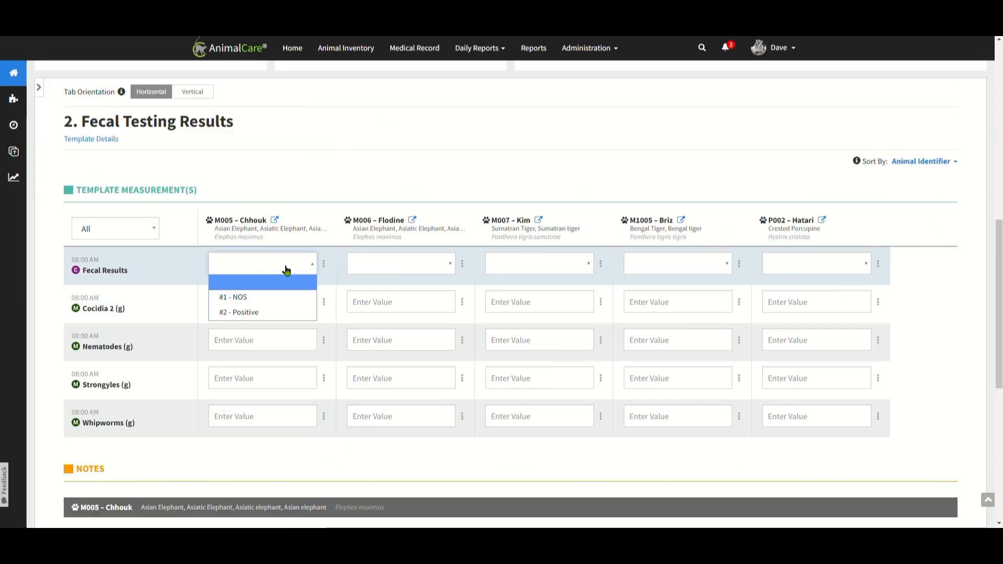
click(286, 296)
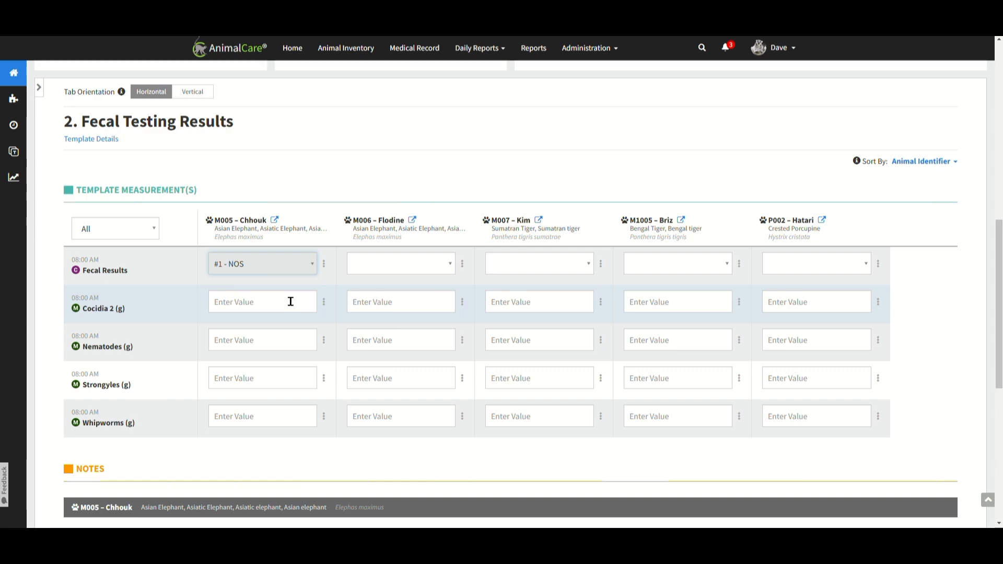
click(325, 267)
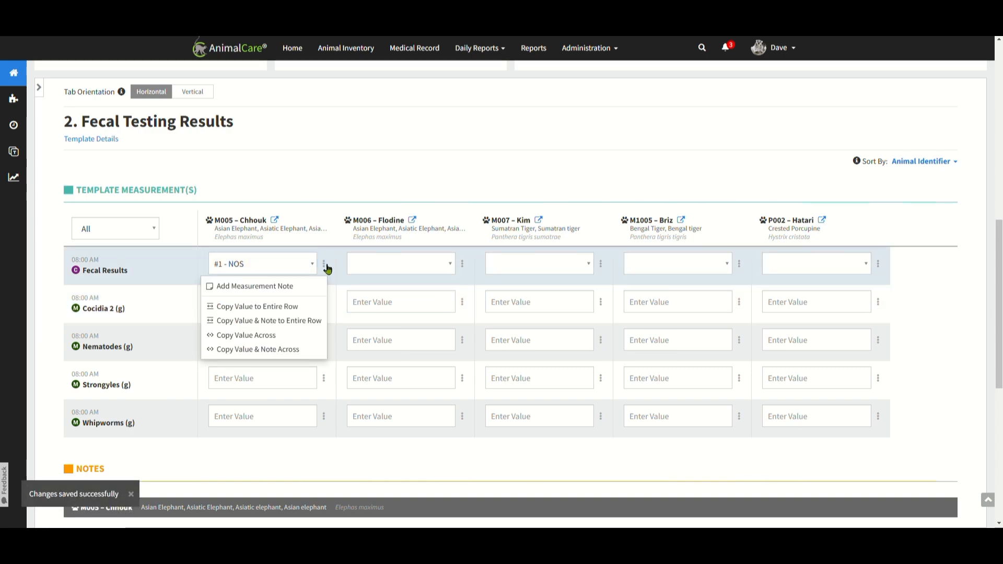
click(294, 312)
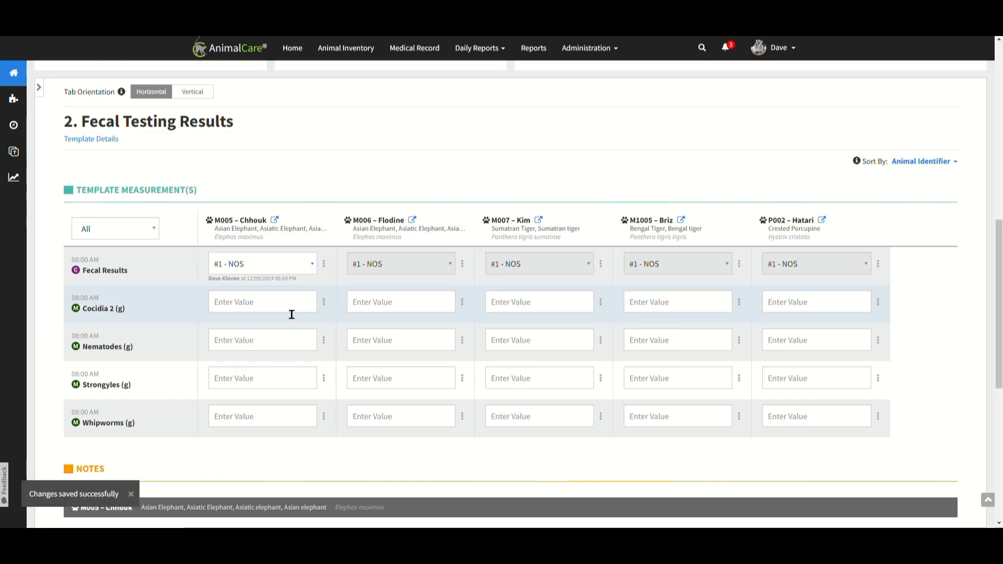
Set the 08:00 AM Fecal Results of M1005 – Briz to #2 - Positive.
click(703, 270)
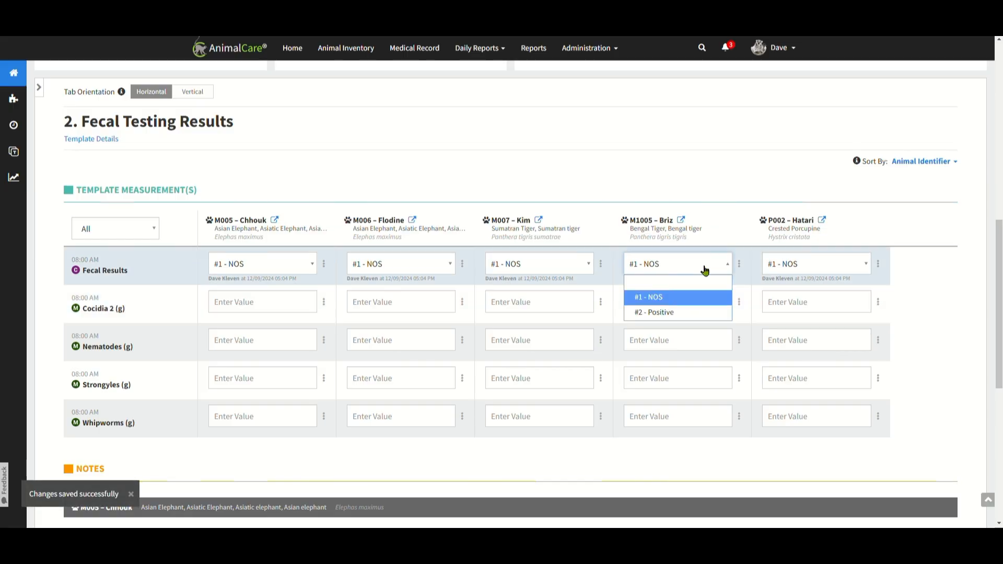
click(710, 315)
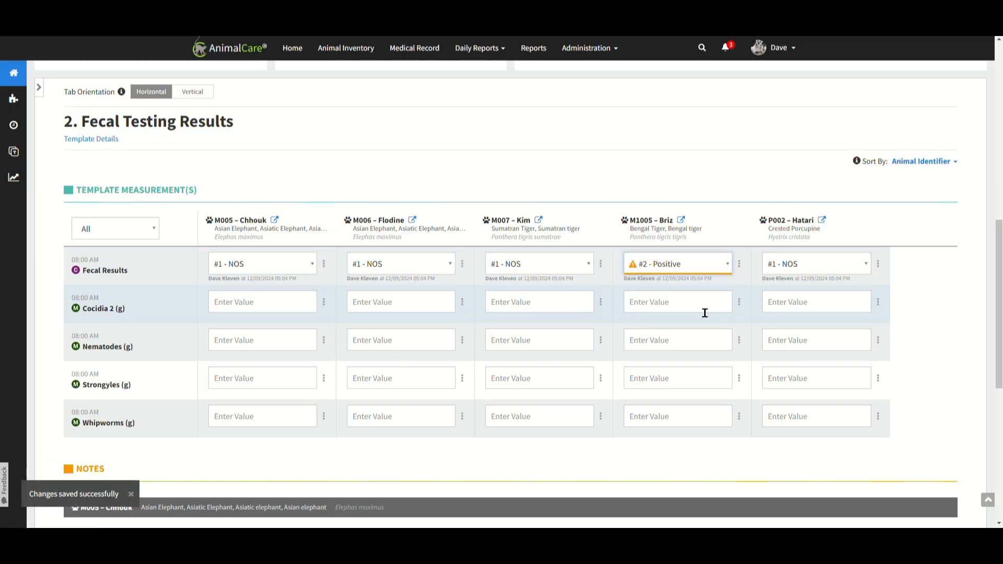
click(682, 347)
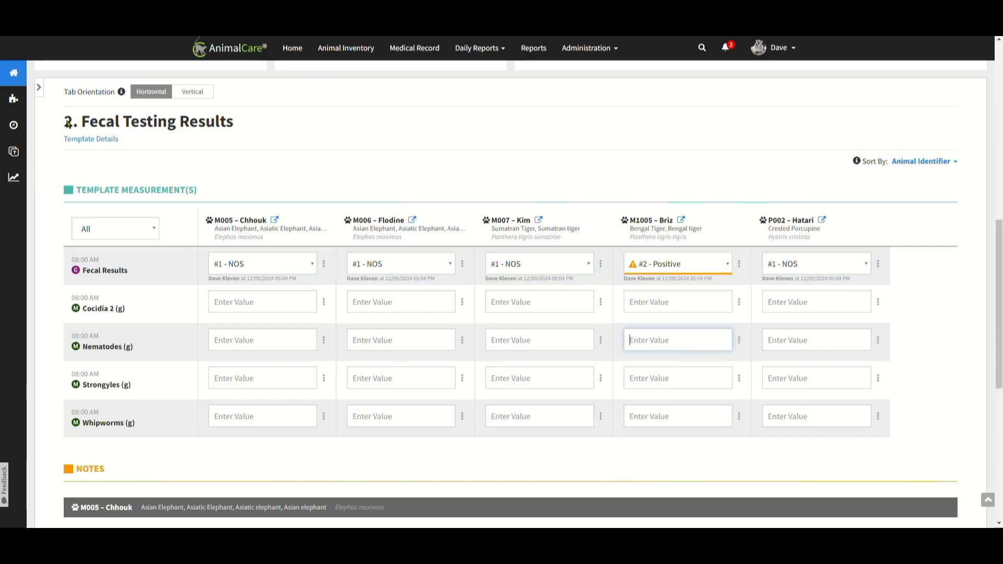
Review the measurements and notes of the 1. Asia Section Duties template.
click(38, 87)
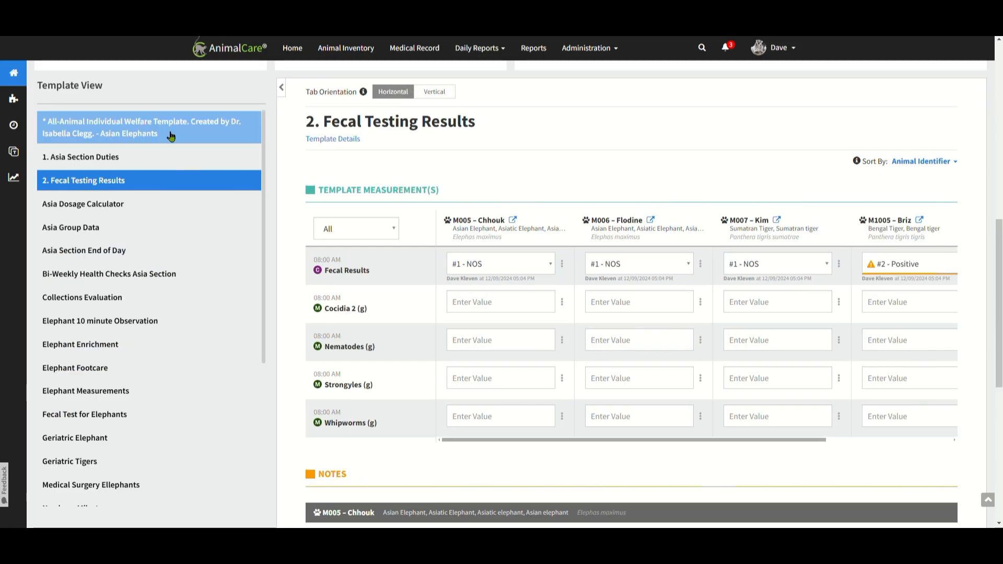
click(114, 160)
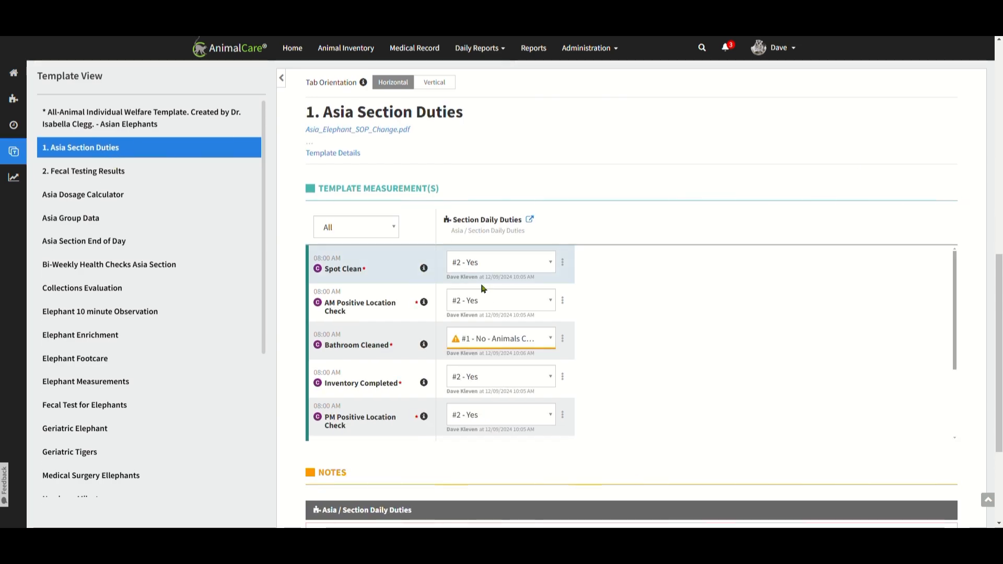
scroll(676, 369, down, 5)
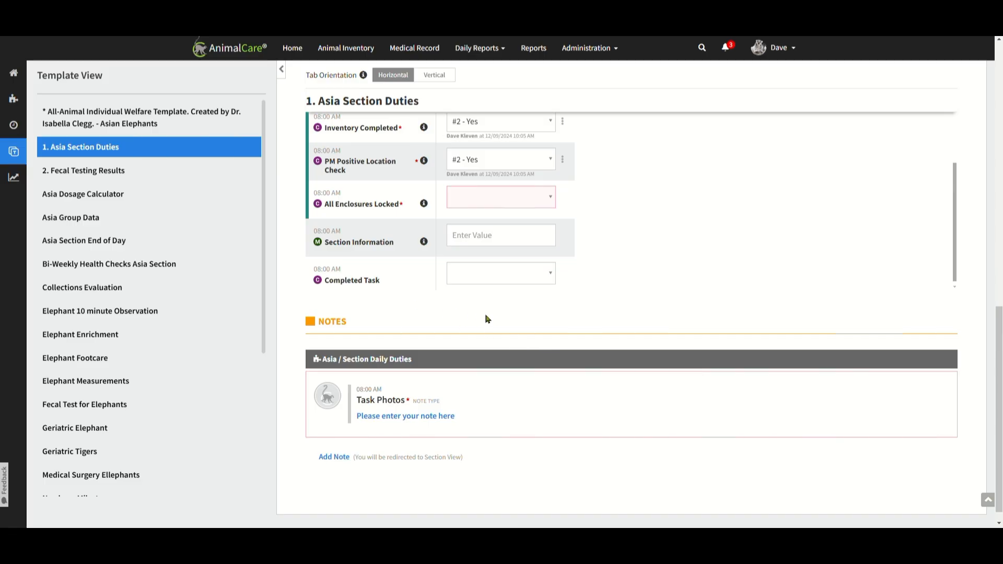
Open the Asia Section End of Day template and read its template details.
click(119, 245)
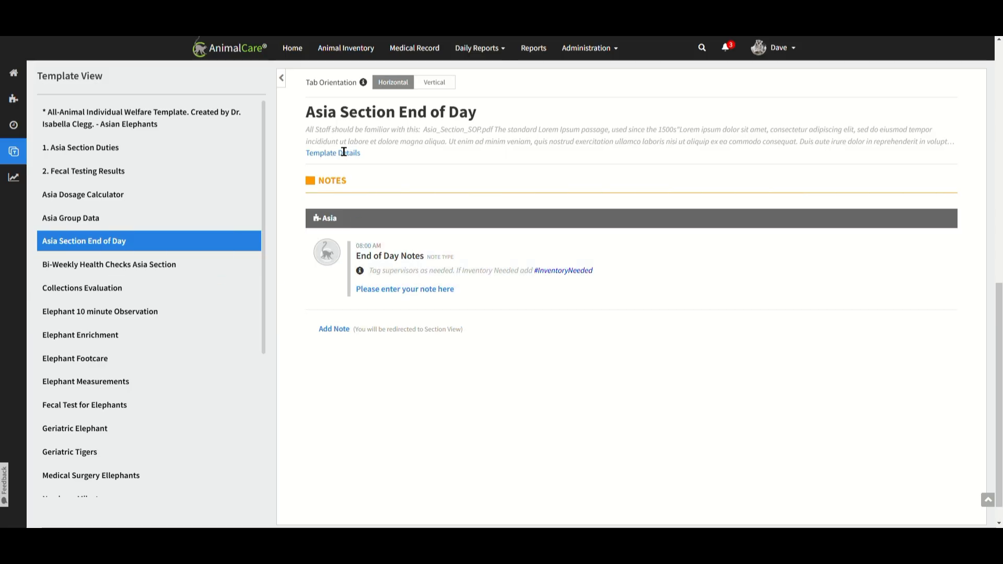
click(347, 154)
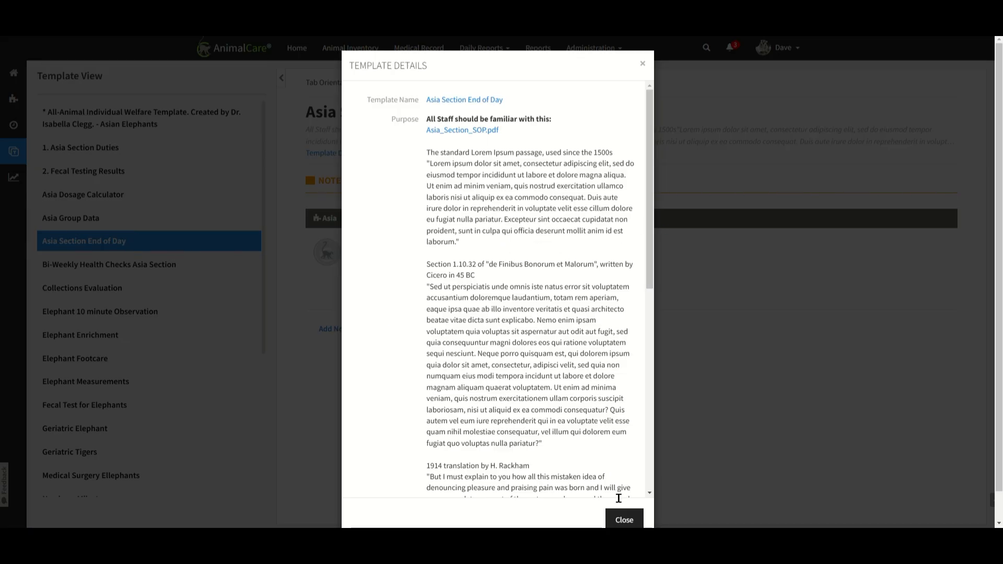
click(626, 521)
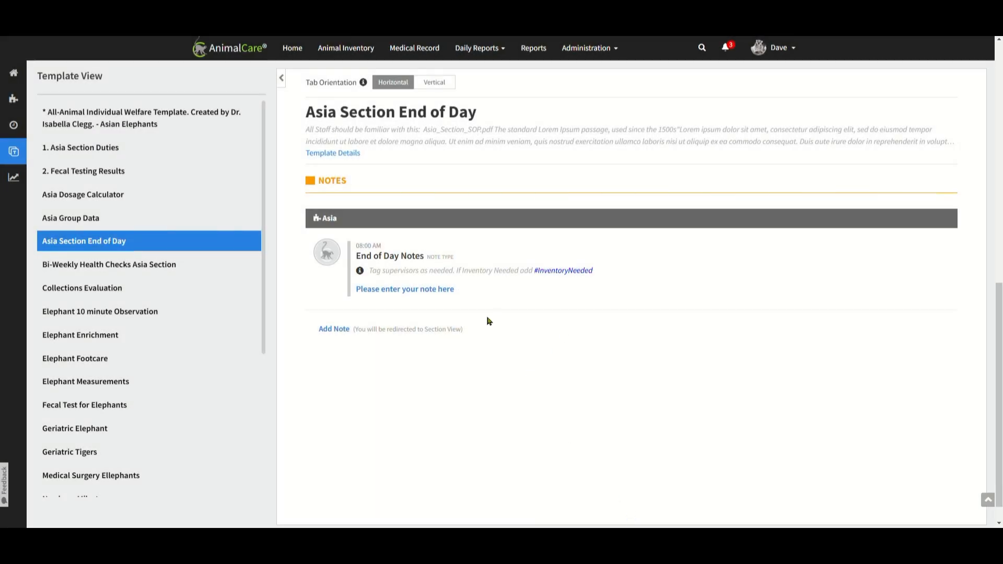
Start the 08:00 AM End of Day Notes for Asia and fill in the senior and lead supervisors' names.
click(449, 296)
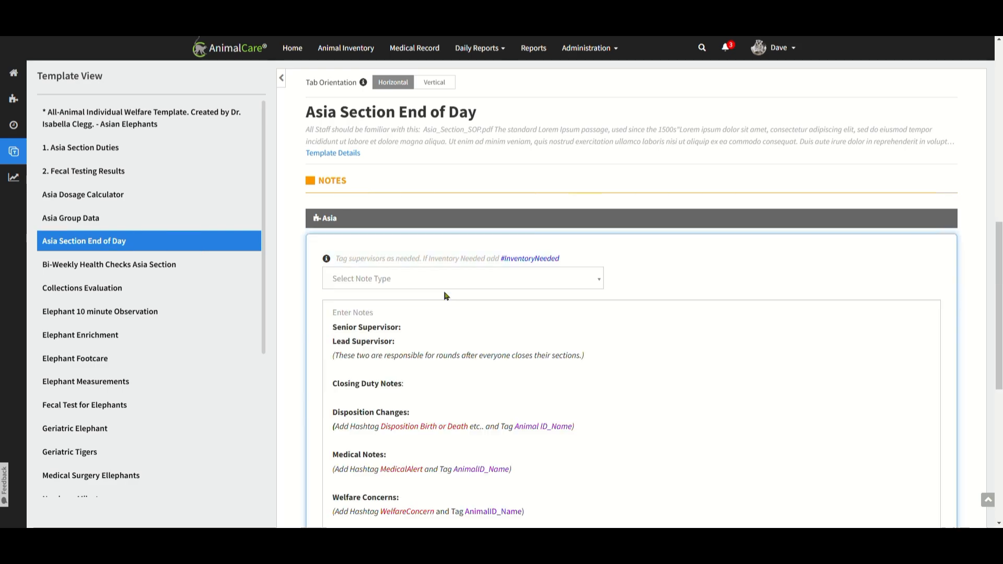
scroll(546, 336, down, 5)
scroll(609, 278, up, 3)
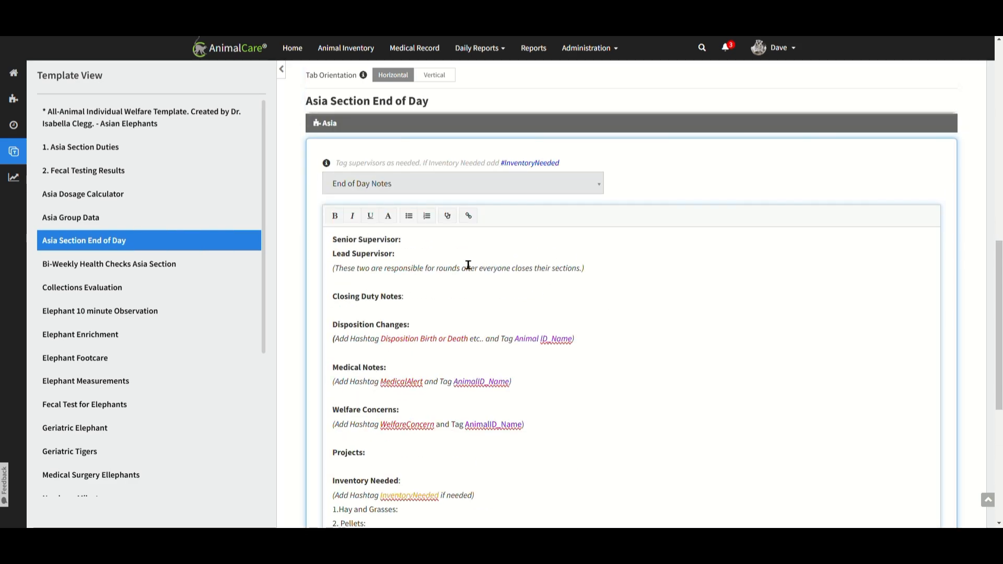
text(Dave)
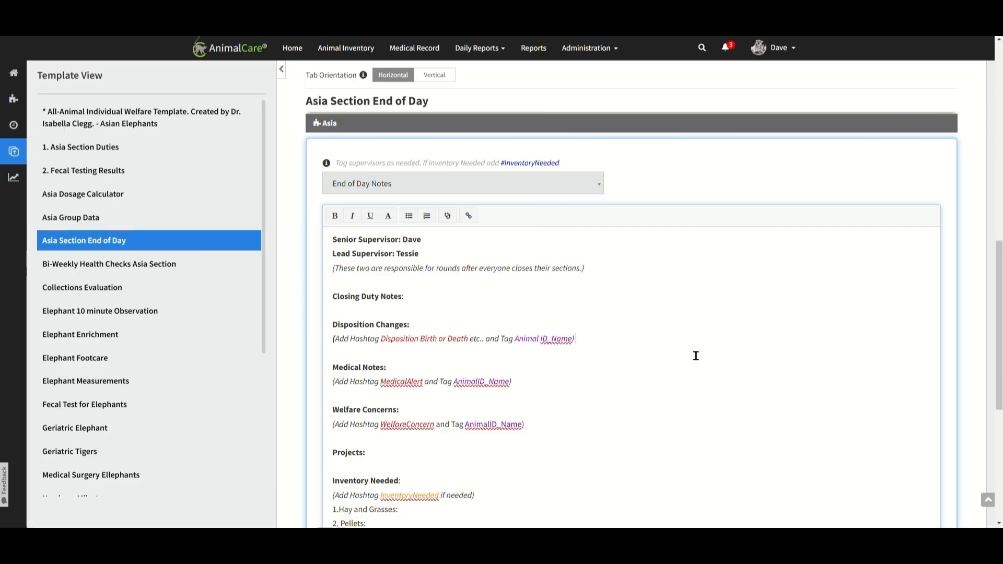
Add the hashtag #DispositionBirth under Disposition Changes in the End of Day note.
text(#)
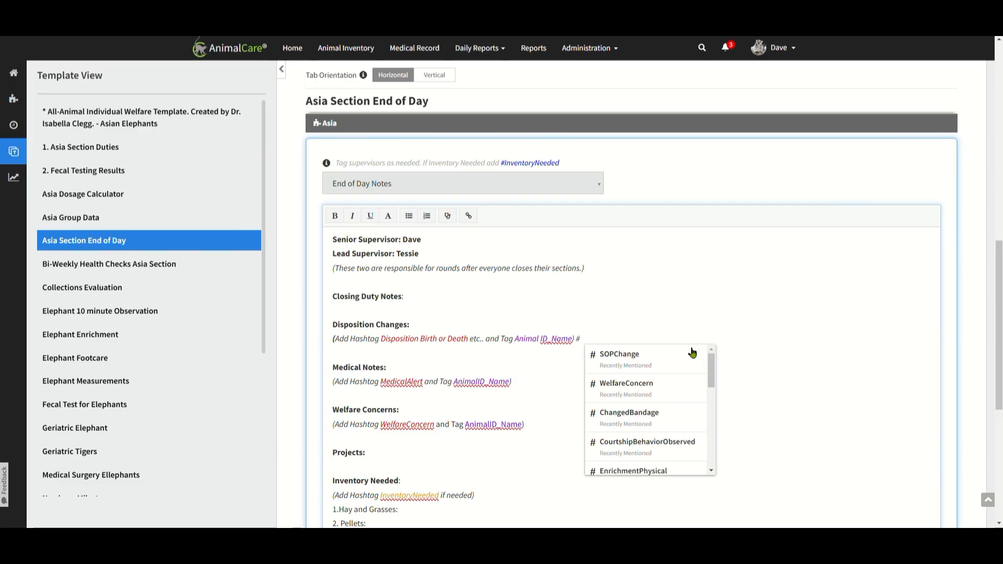
text(Dispos)
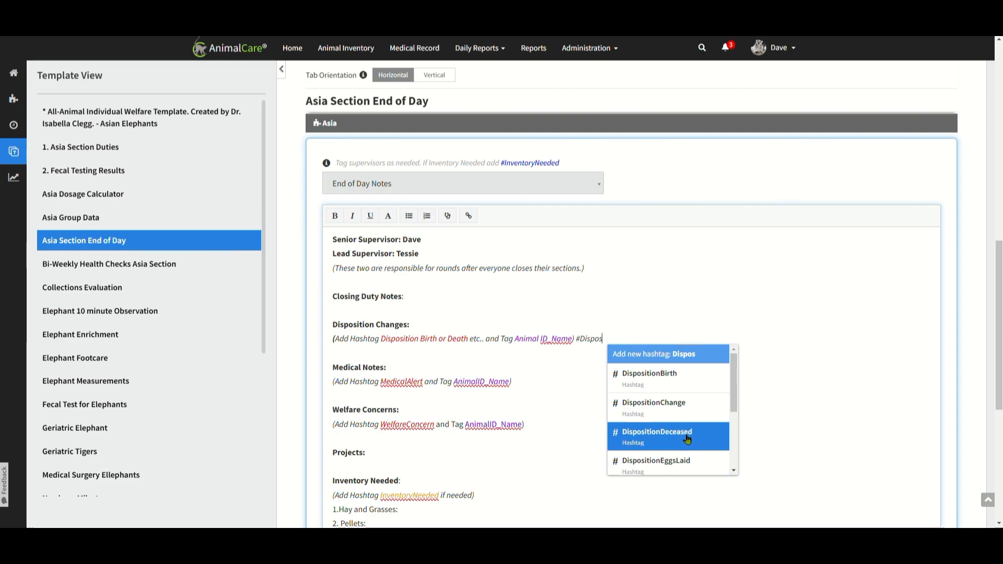
click(689, 380)
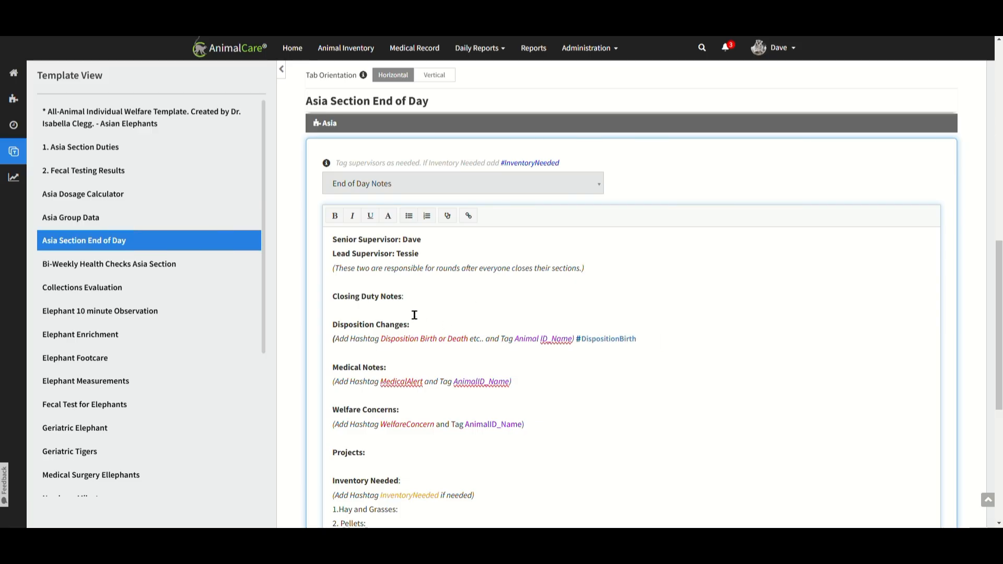
click(732, 360)
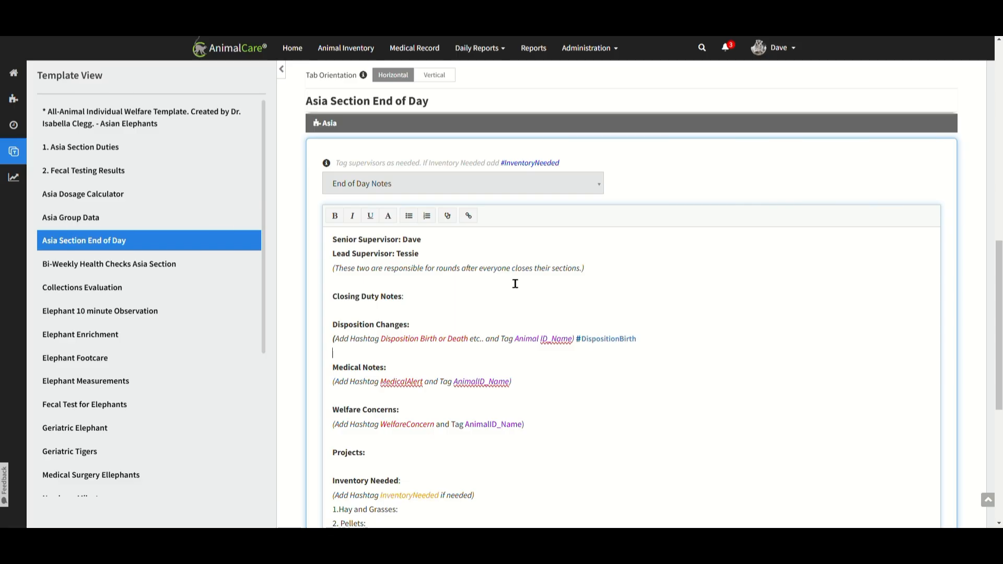
Open the progress report for M005 – Chhouk and review its charts by year, including exercise, food and space utilization.
click(15, 178)
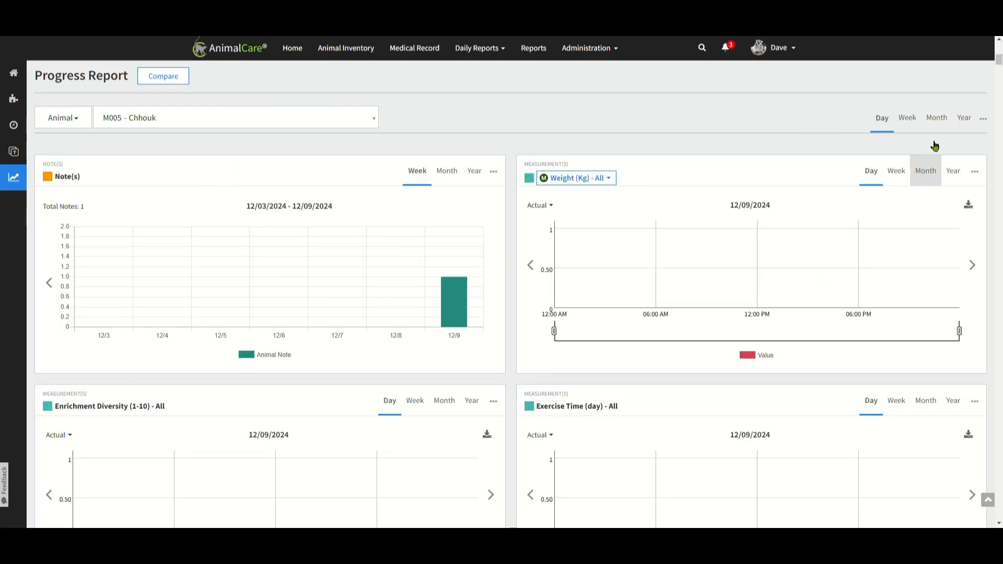
click(964, 122)
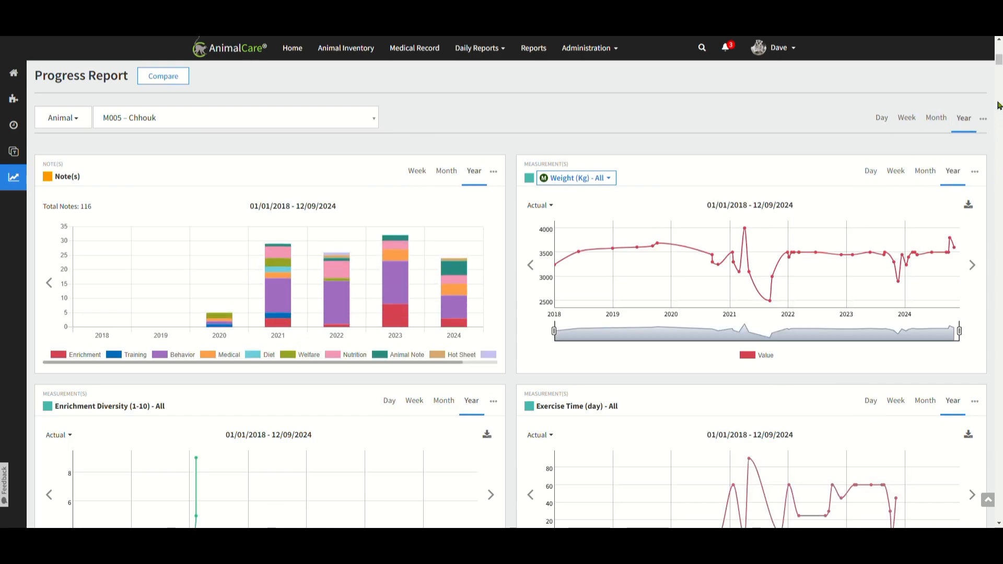
drag(1000, 59, 999, 68)
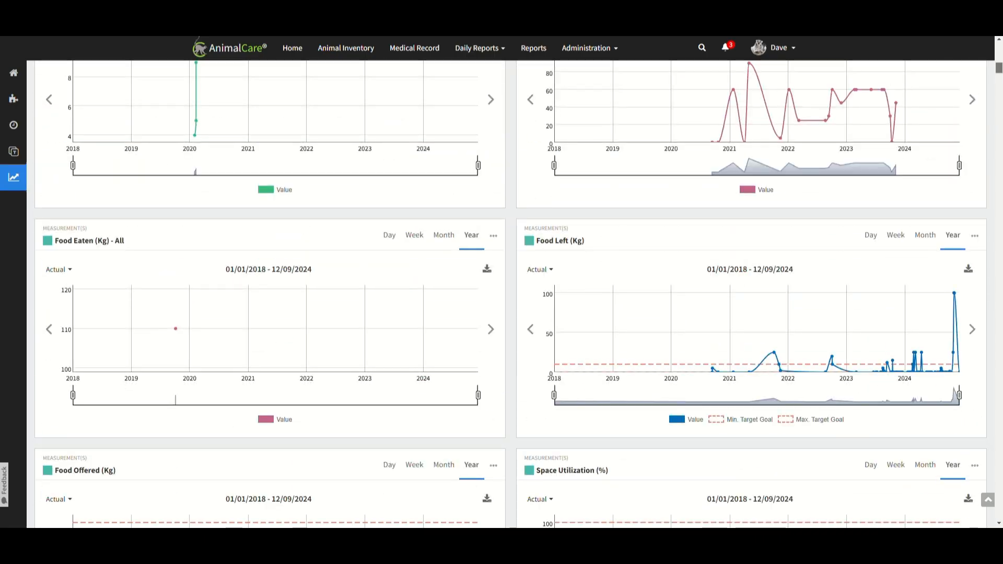
scroll(912, 262, up, 2)
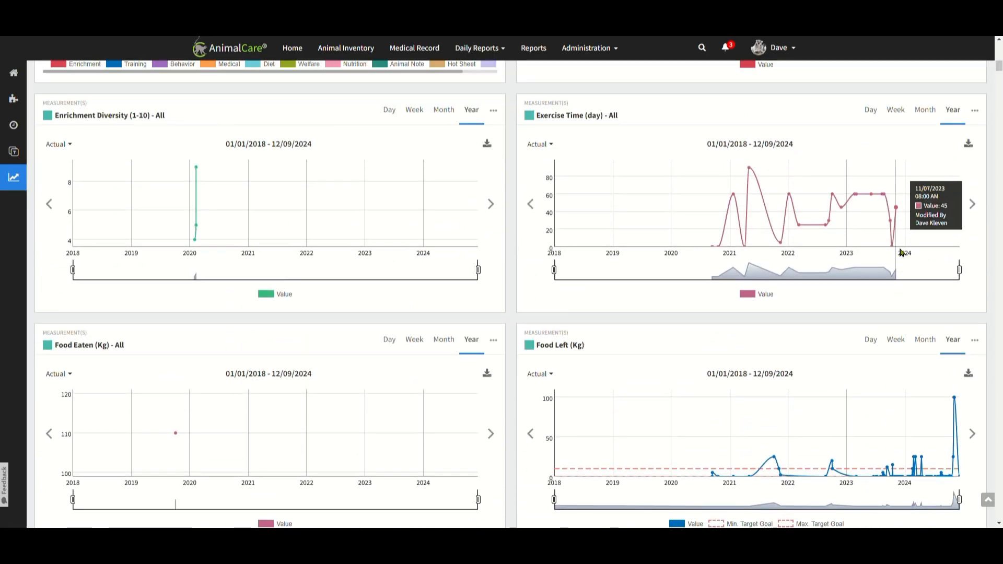
scroll(784, 347, down, 3)
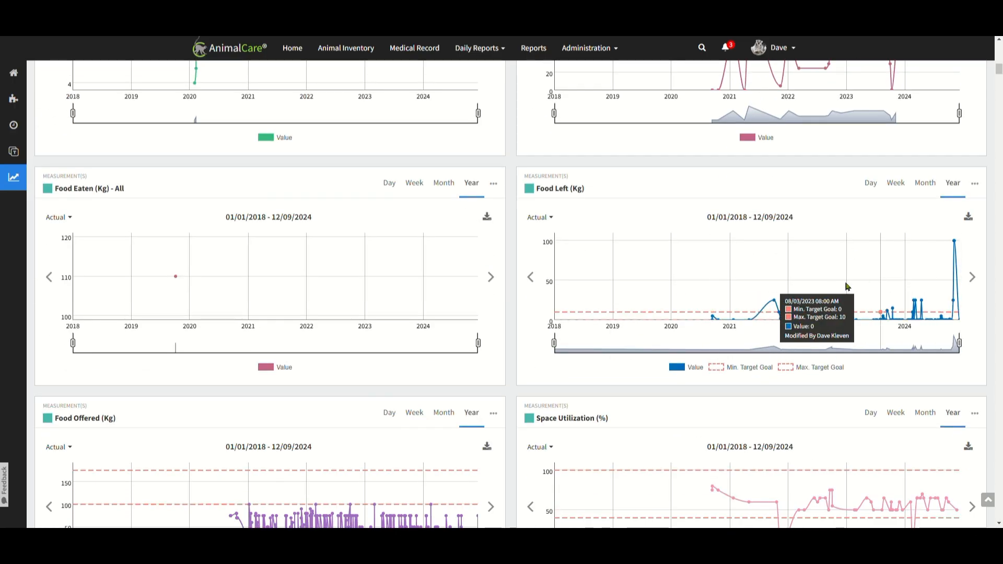
scroll(741, 316, down, 2)
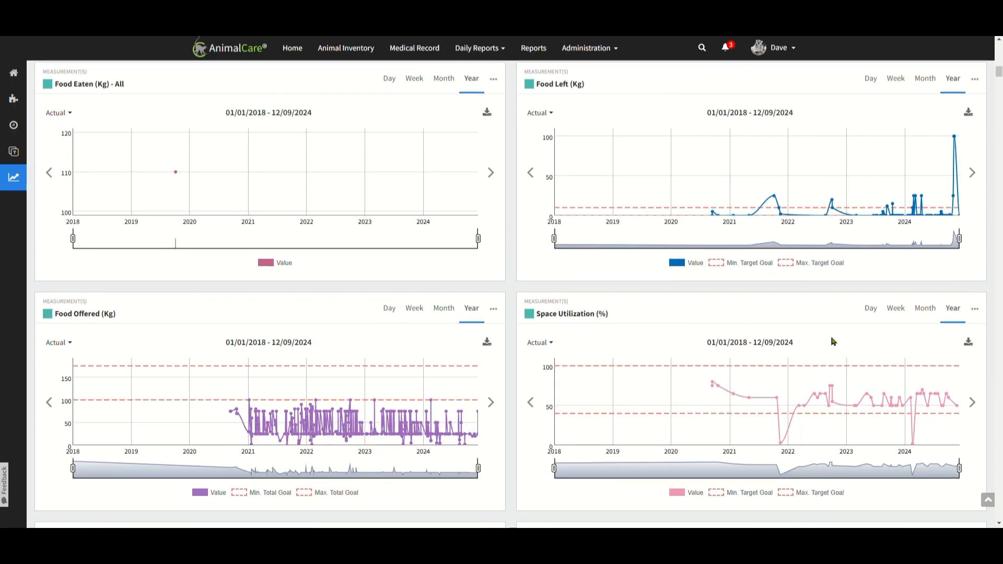
Show the progress report charts by month and look through them down to the Enrichment Categories and Habitat Access checklists.
click(933, 314)
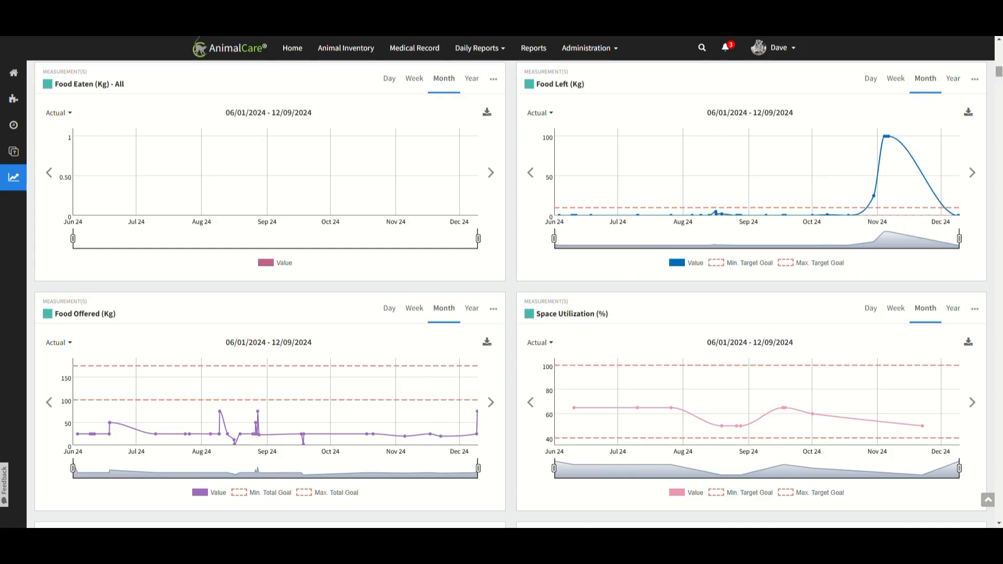
drag(1000, 76, 998, 489)
scroll(713, 345, down, 2)
scroll(715, 347, down, 5)
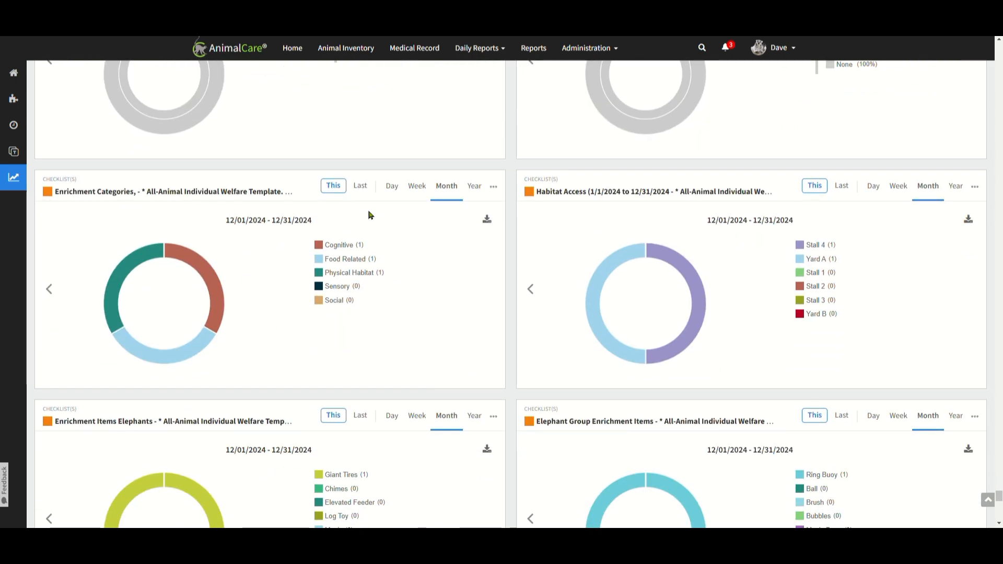
View the checklist charts for this week and the last 7 days, including aggressive behavior, and check the cognitive enrichment charts.
click(425, 193)
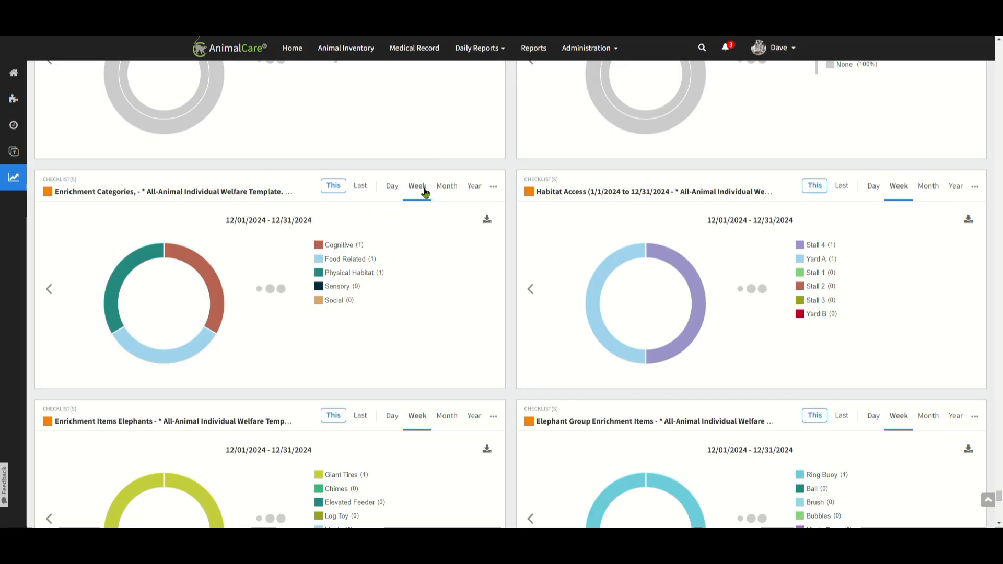
click(423, 191)
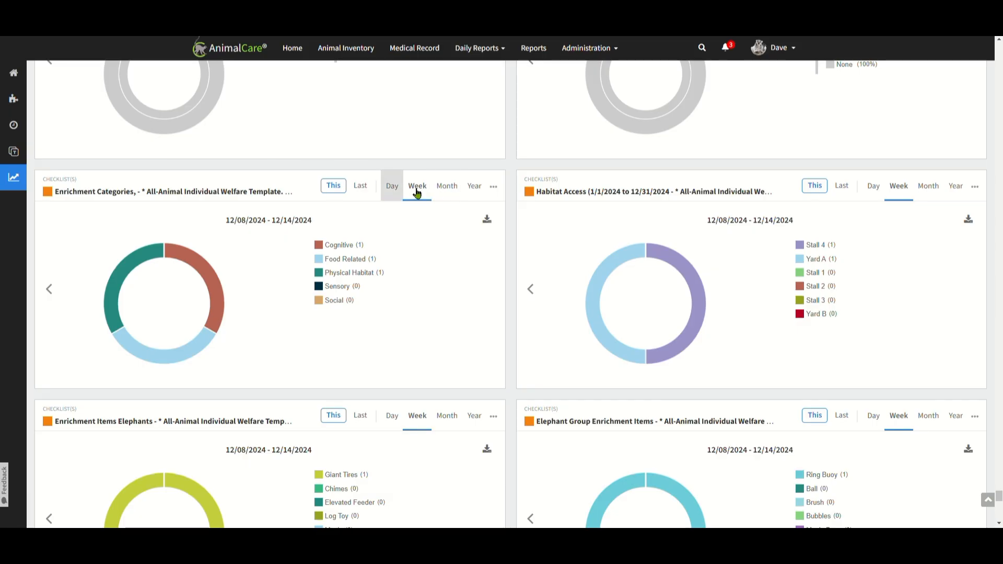
click(368, 190)
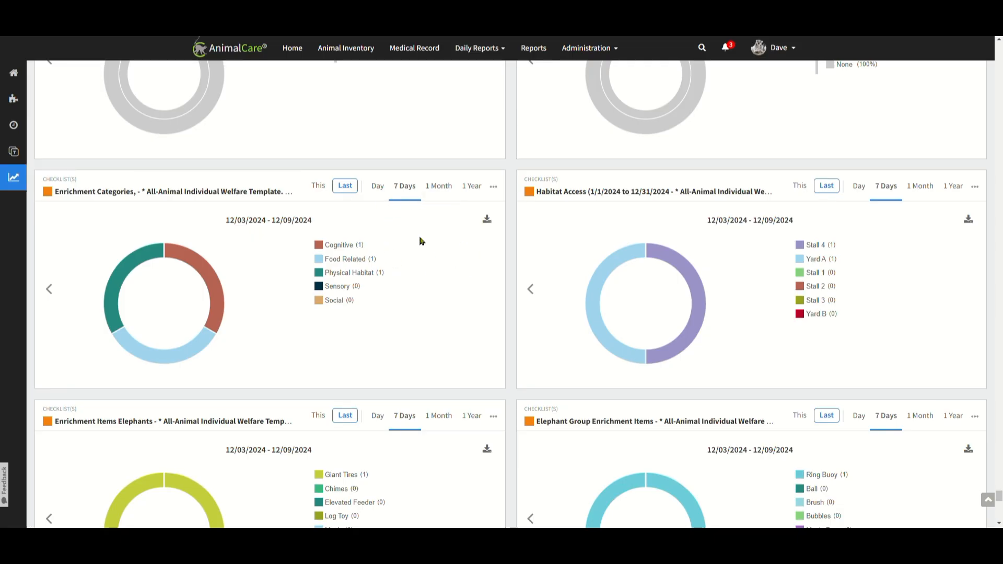
scroll(532, 266, up, 2)
scroll(532, 266, up, 14)
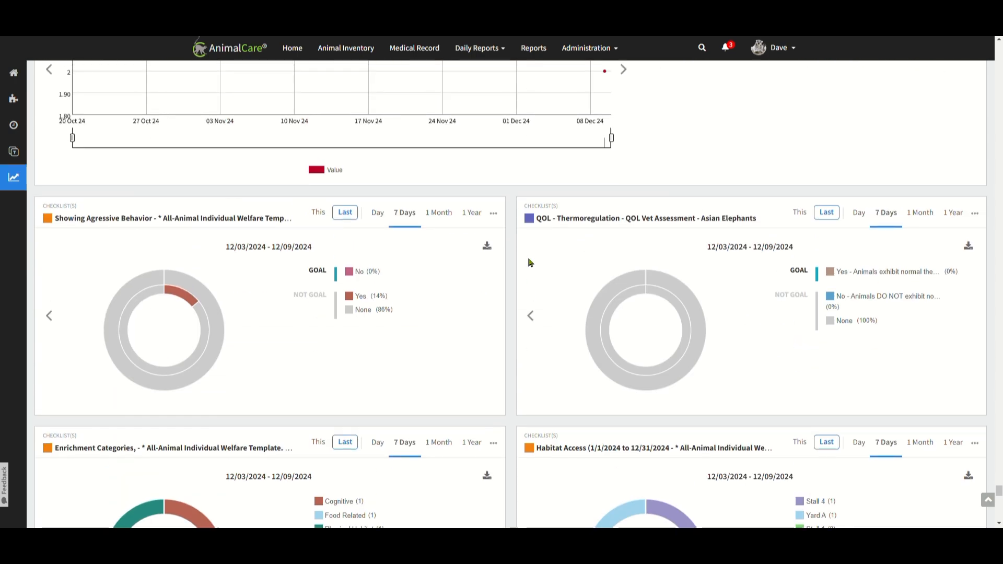
scroll(547, 217, up, 14)
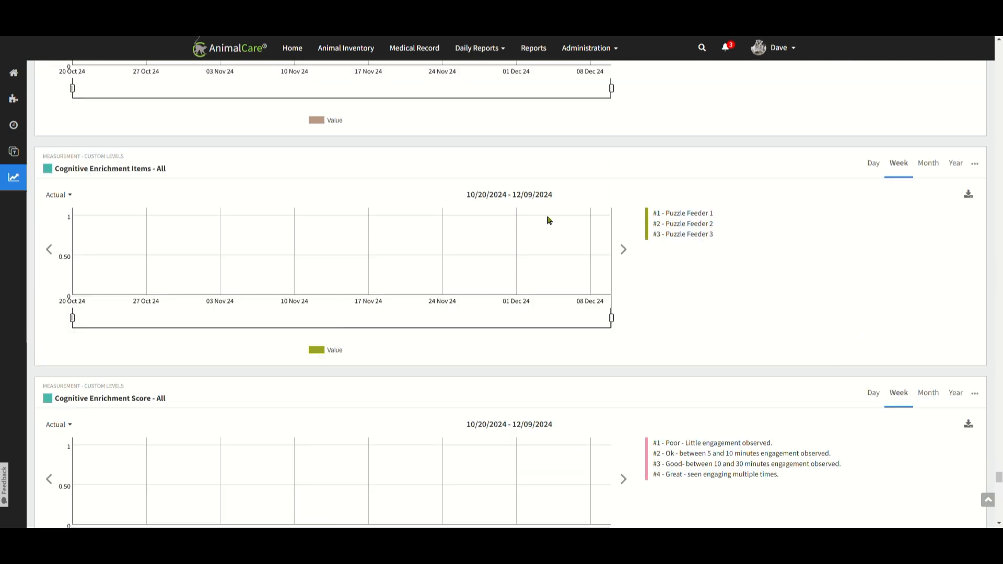
Generate the Asia daily report for 12/09/2024 as a PDF, keeping the preset section, animal and content options.
scroll(580, 197, up, 10)
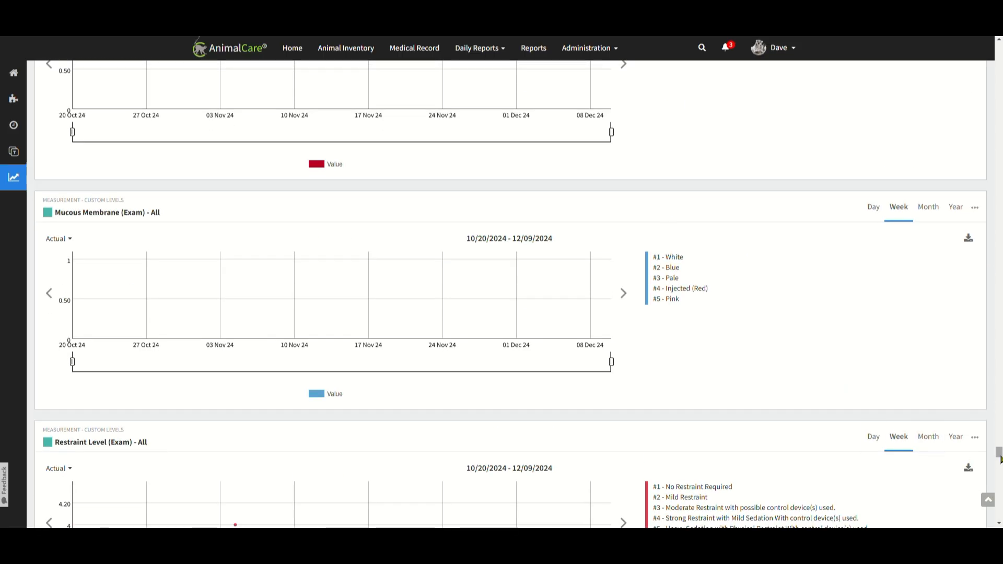
drag(999, 455, 999, 94)
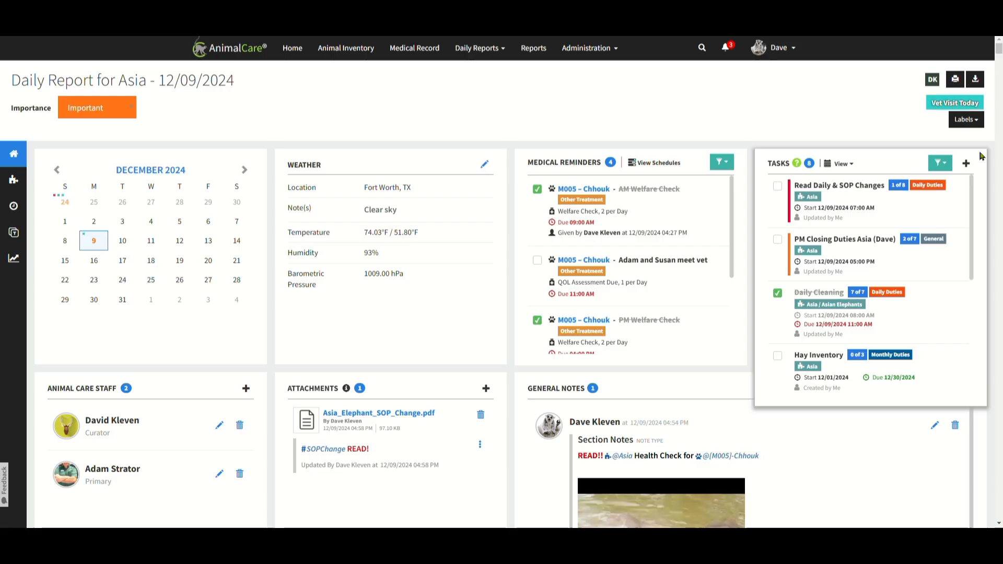
click(975, 80)
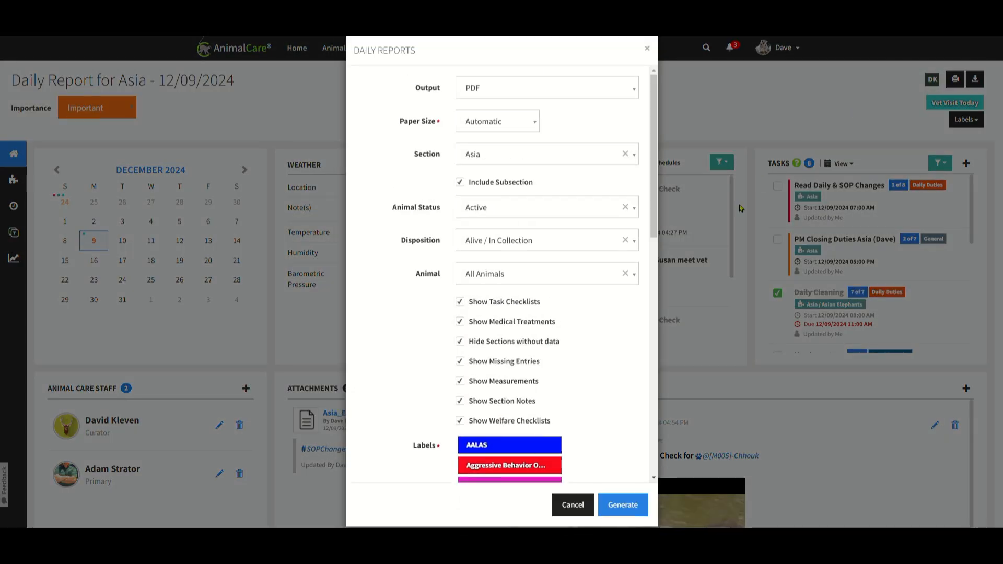
click(621, 506)
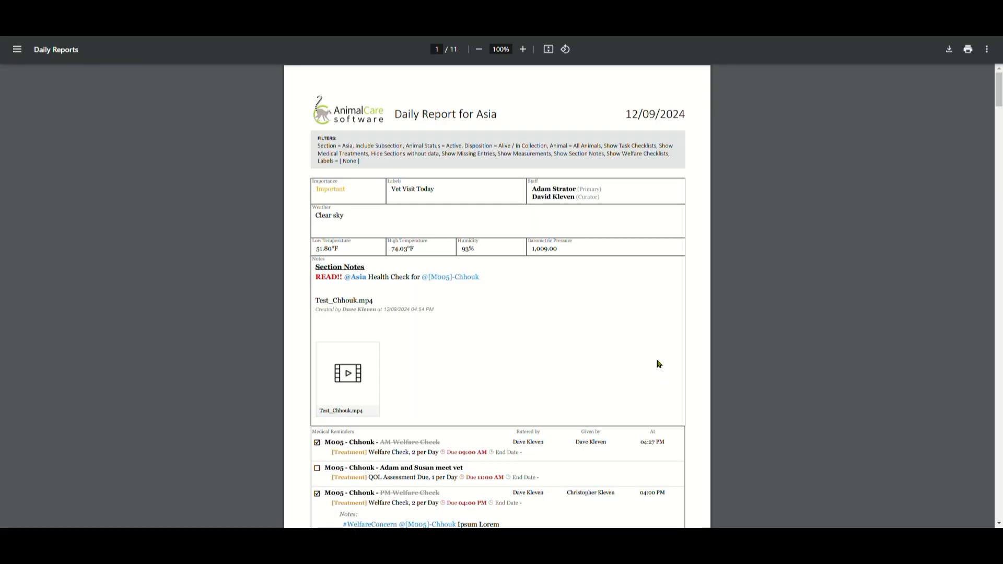
Look through the generated PDF report from the section notes to the medical reminders and task checklists.
scroll(600, 357, down, 2)
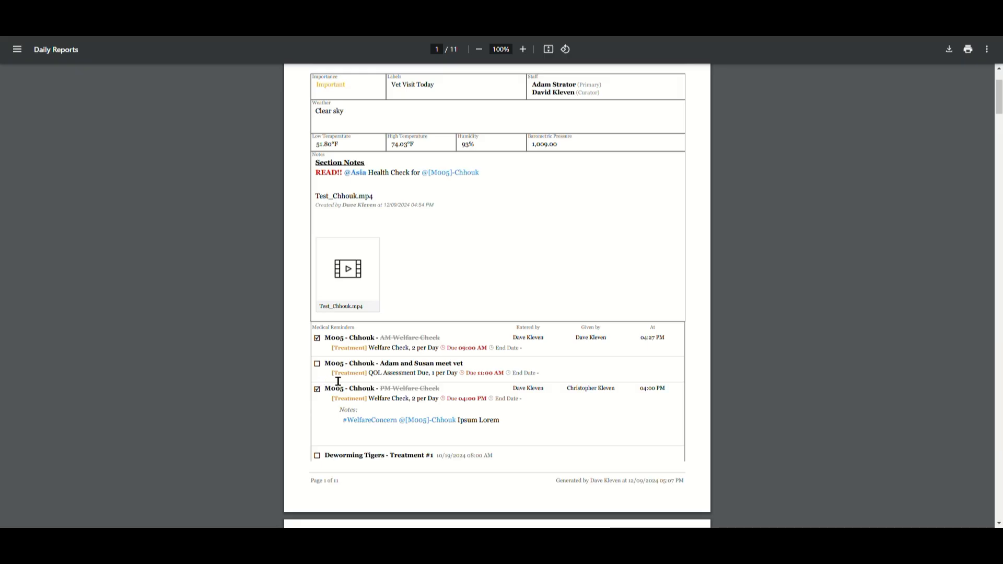
scroll(445, 385, down, 6)
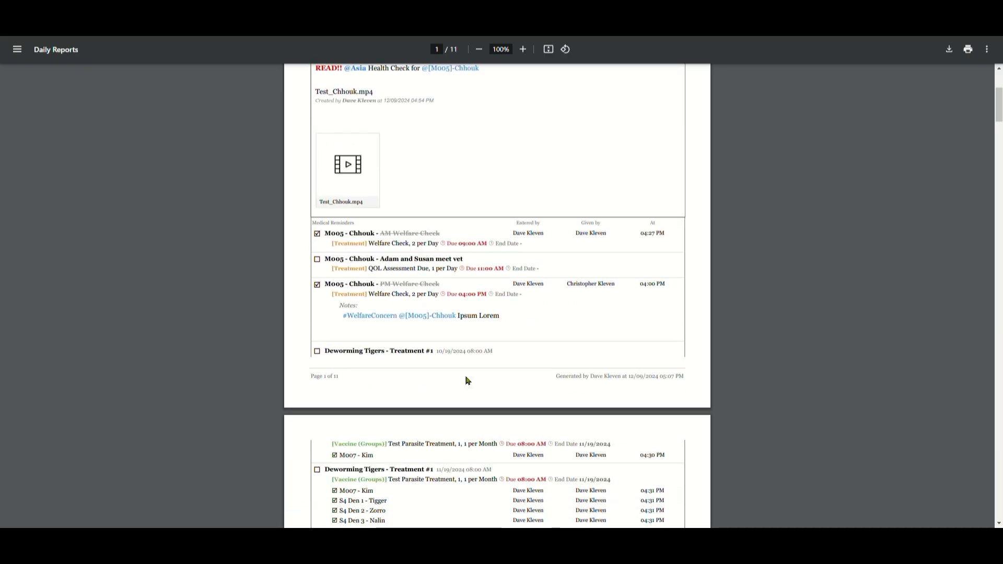
scroll(524, 384, down, 3)
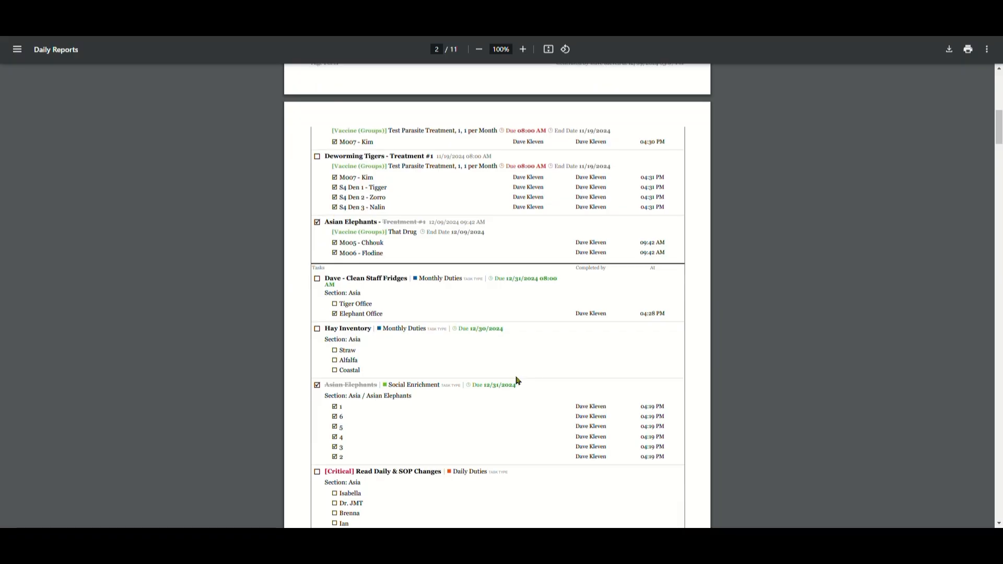
scroll(520, 381, down, 1)
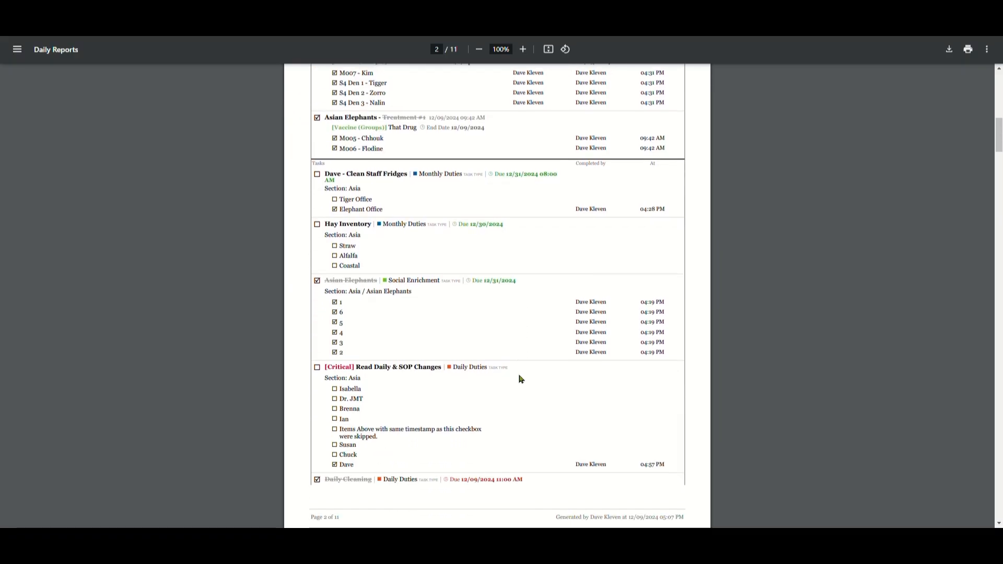